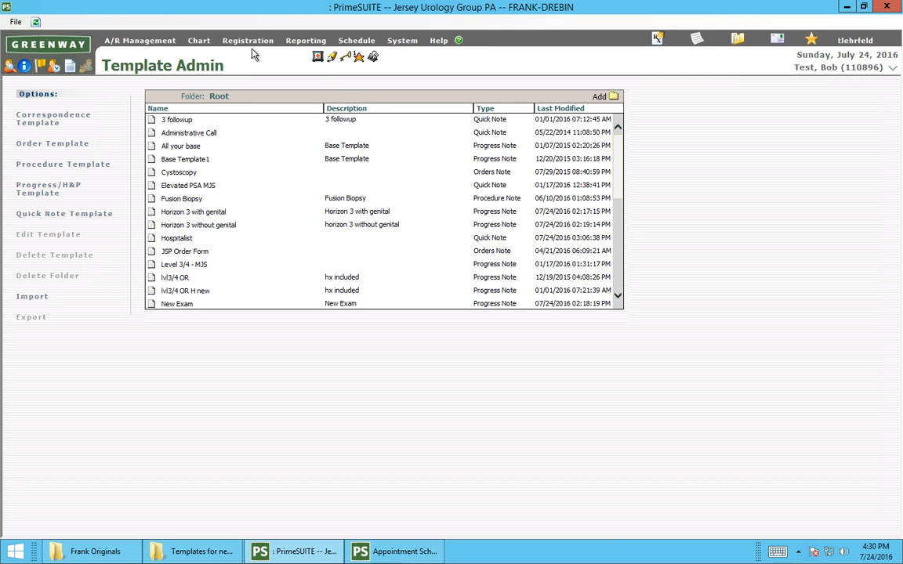
Open the Template Admin page from the chart system setup options
{"action": "mouse_move", "coordinate": [200, 45]}
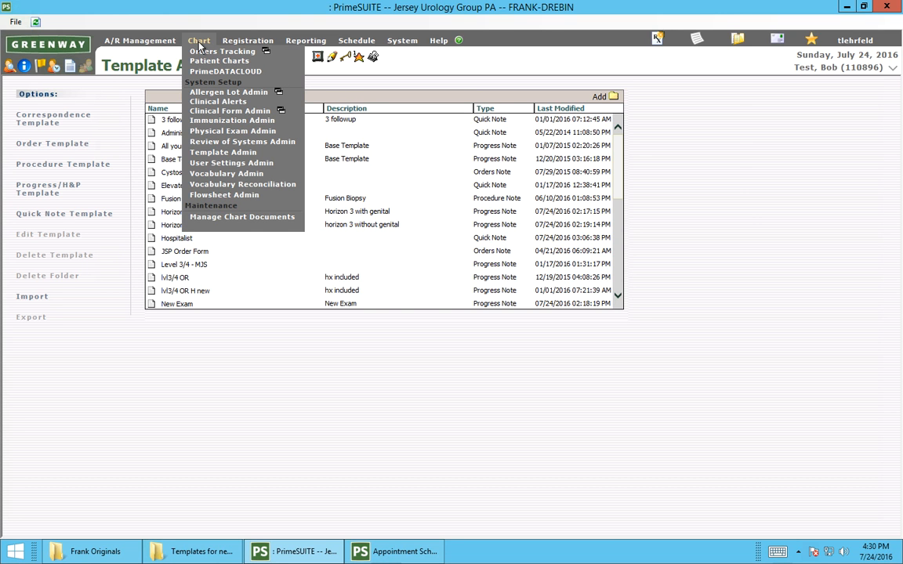
{"action": "left_click", "coordinate": [223, 154]}
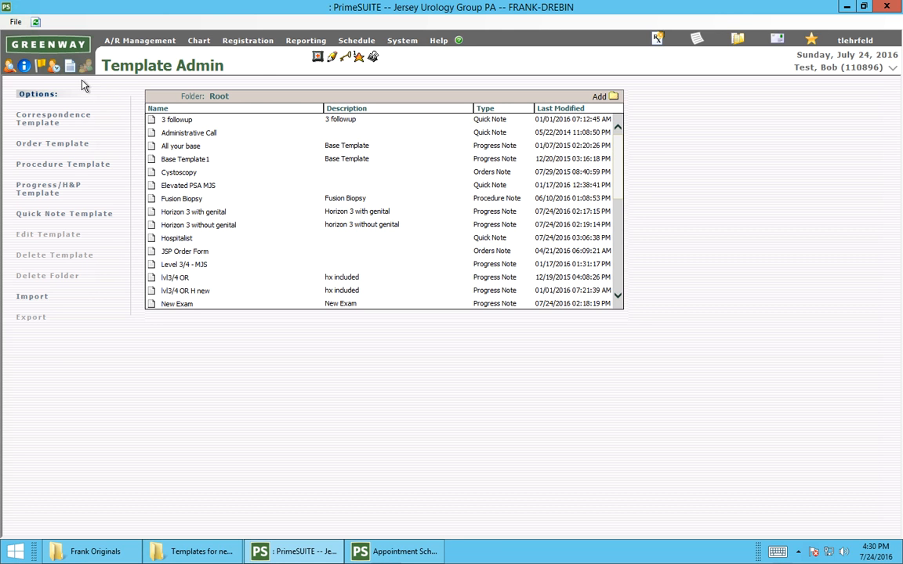
{"action": "left_click", "coordinate": [306, 40]}
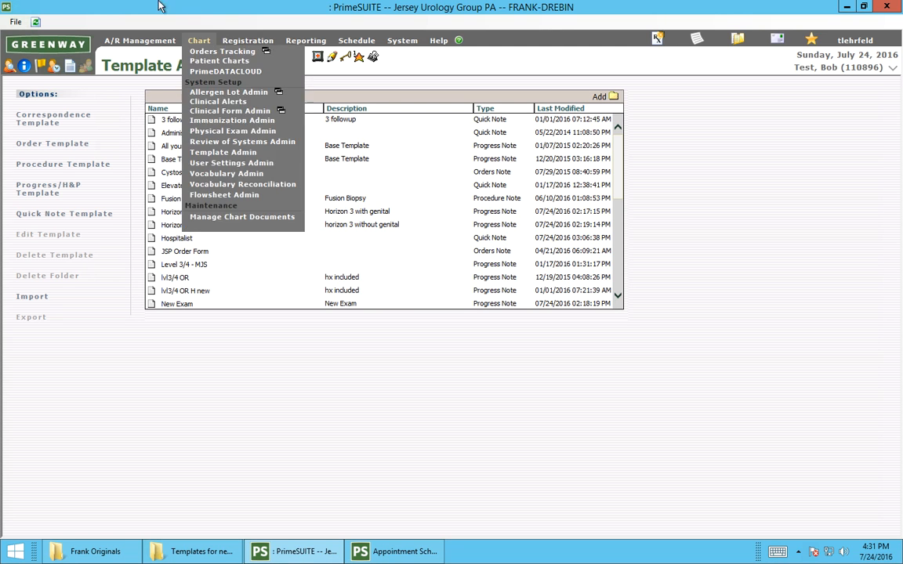
View the start page for a new correspondence template, and return to the Template Admin list
{"action": "left_click", "coordinate": [45, 121]}
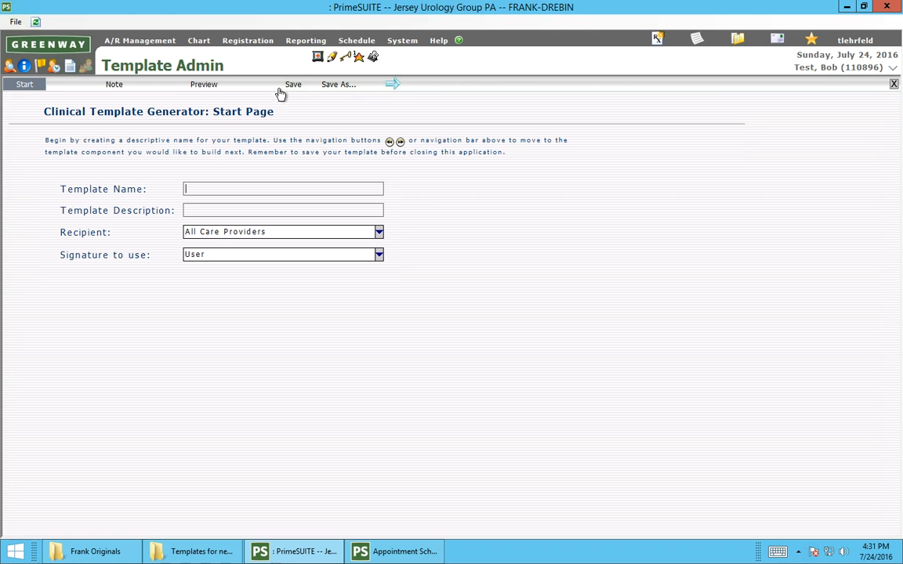
{"action": "left_click", "coordinate": [198, 40]}
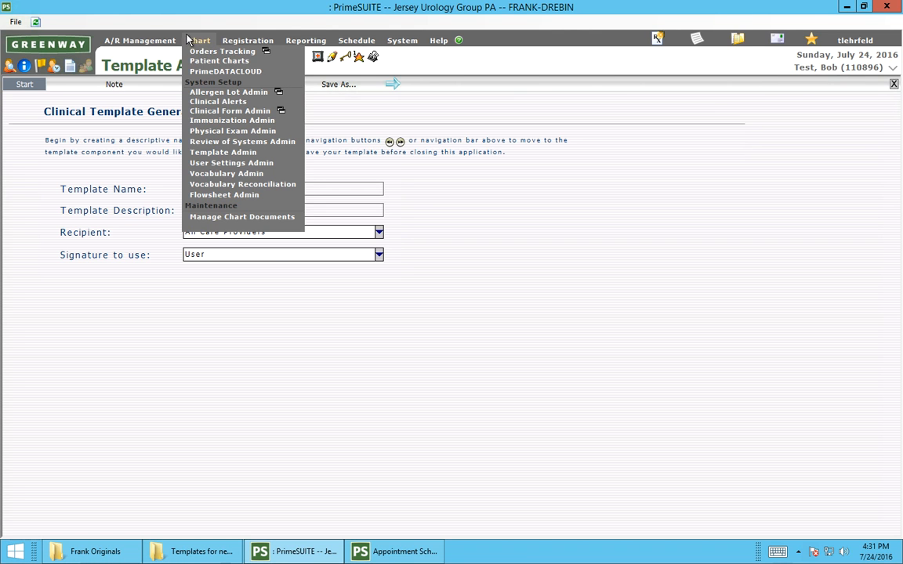
{"action": "left_click", "coordinate": [224, 159]}
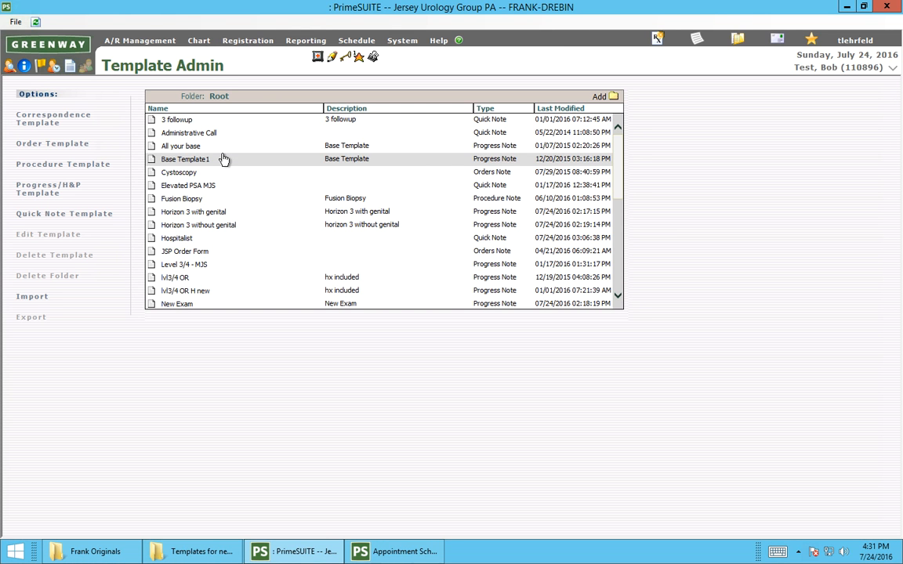
{"action": "left_click", "coordinate": [79, 190]}
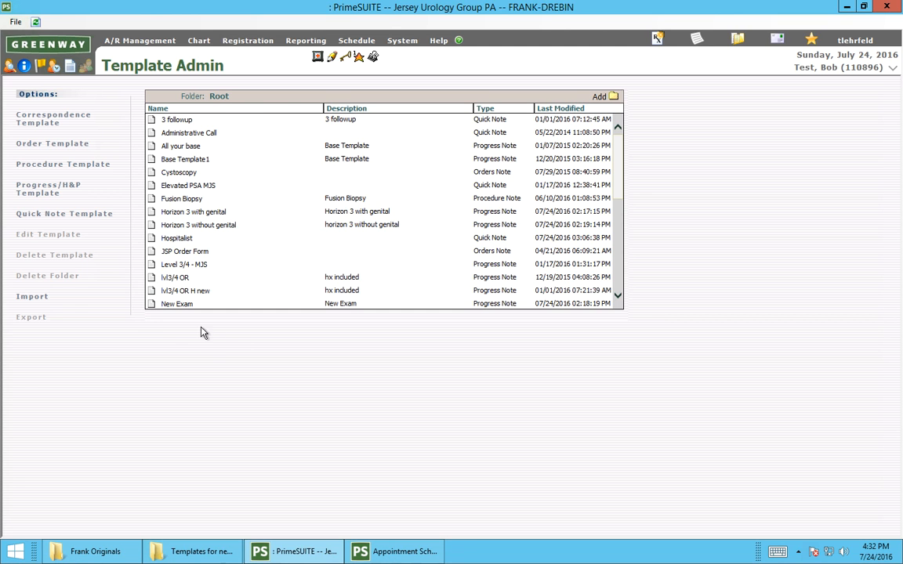
Open the template import dialog and expand the Urology document templates in the Greenway library
{"action": "left_click", "coordinate": [32, 297]}
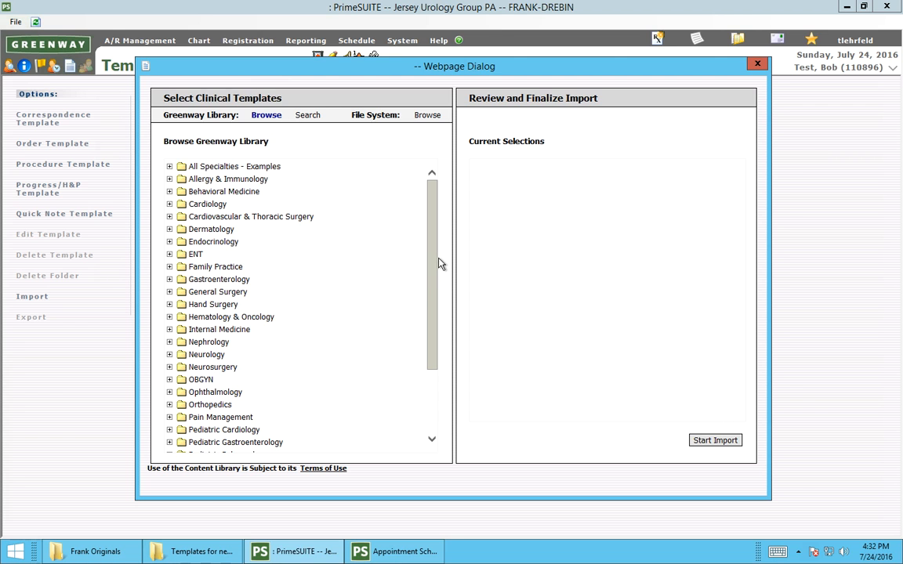
{"action": "left_click_drag", "start_coordinate": [432, 258], "coordinate": [428, 362]}
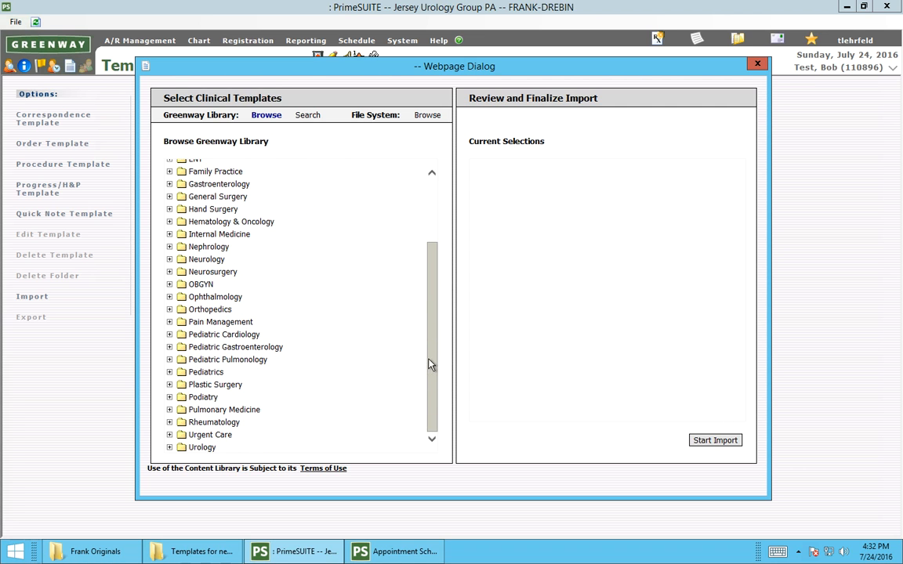
{"action": "left_click", "coordinate": [170, 449]}
{"action": "left_click_drag", "start_coordinate": [433, 368], "coordinate": [436, 392]}
{"action": "left_click", "coordinate": [183, 447]}
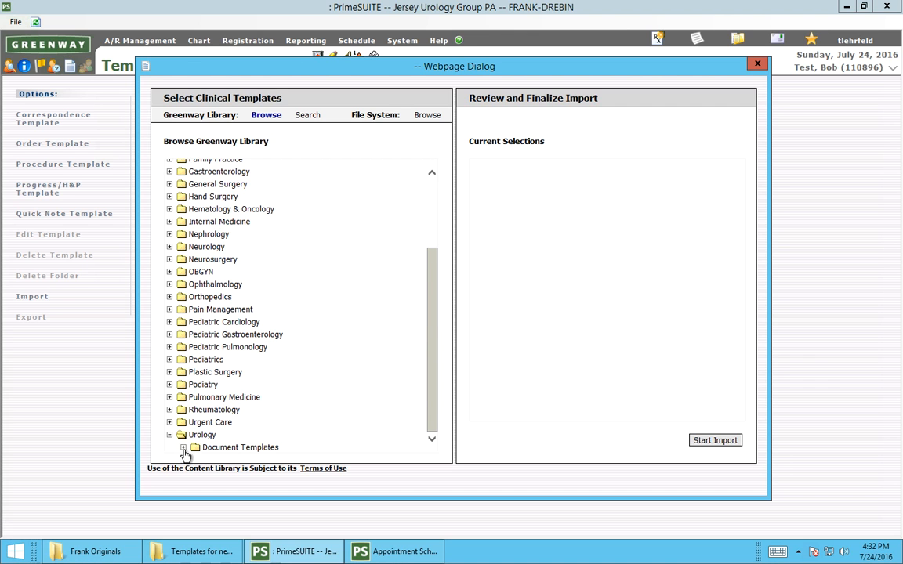
{"action": "scroll", "coordinate": [437, 415], "scroll_direction": "down", "scroll_amount": 2}
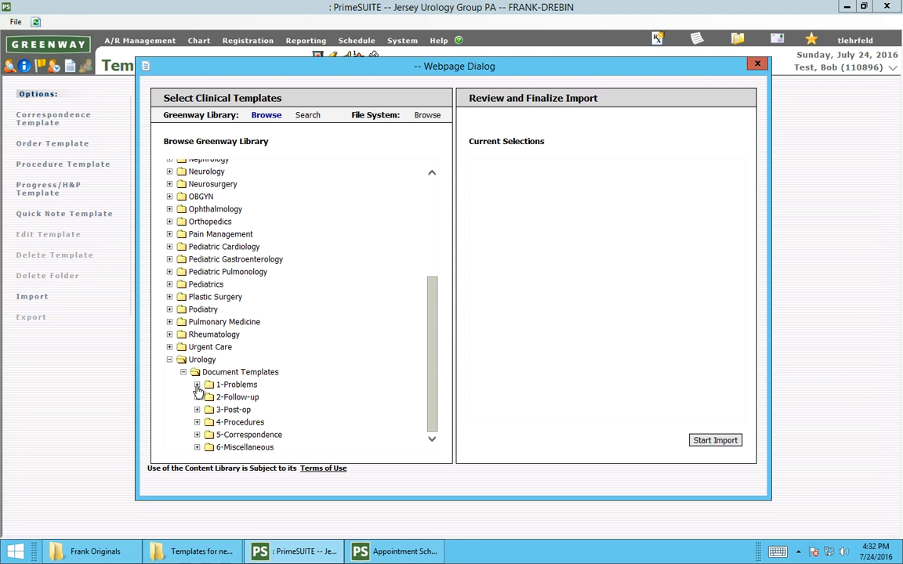
Browse the Urology library templates under 2-Follow-up and the Bladder folder of 1-Problems
{"action": "left_click", "coordinate": [197, 398]}
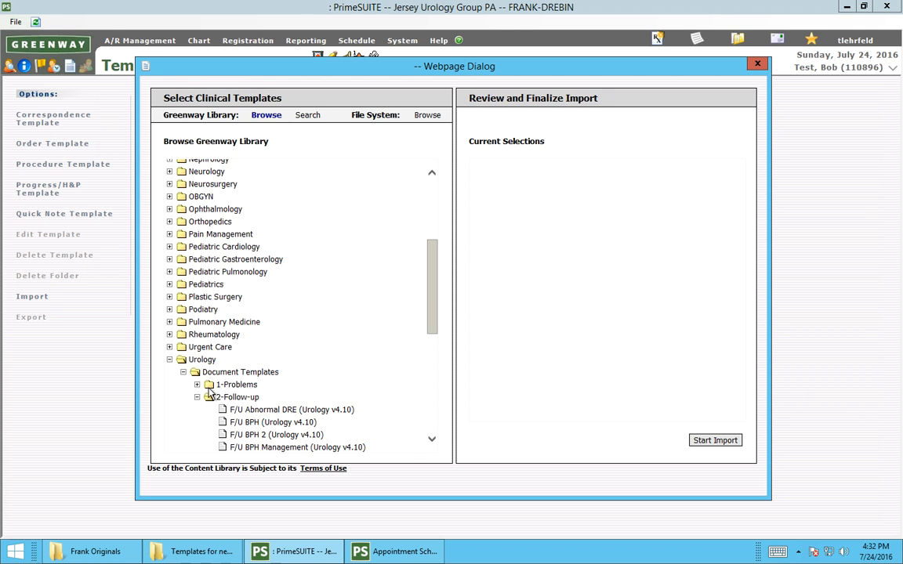
{"action": "left_click", "coordinate": [196, 385]}
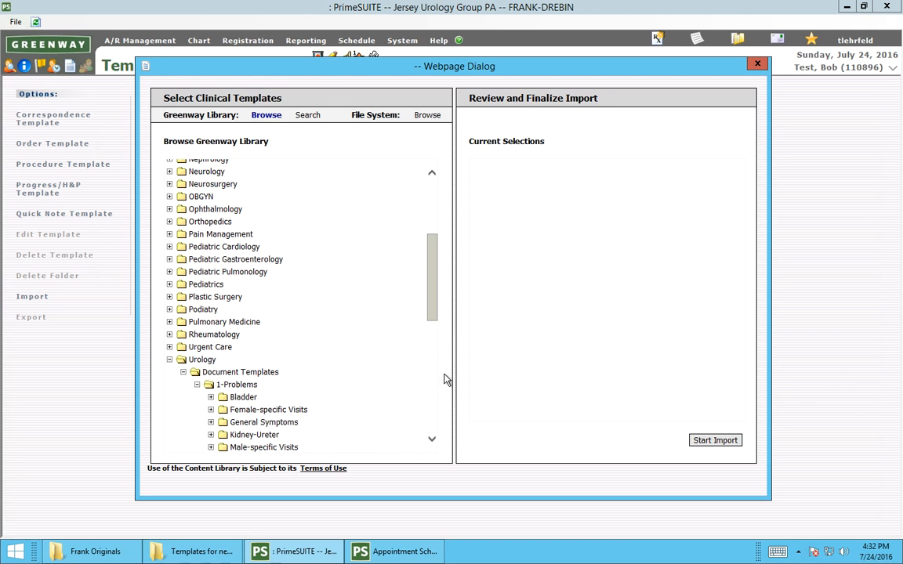
{"action": "left_click", "coordinate": [211, 397]}
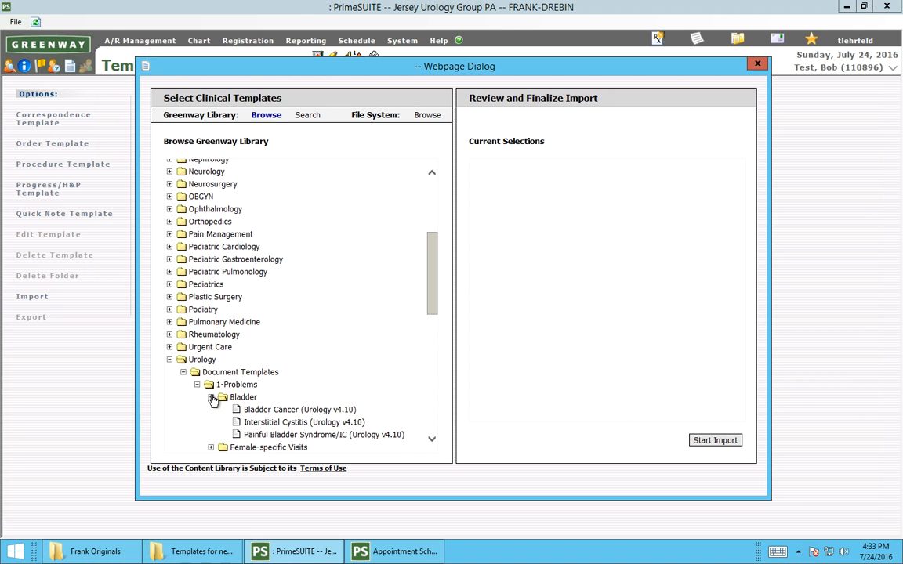
{"action": "left_click_drag", "start_coordinate": [433, 351], "coordinate": [433, 441]}
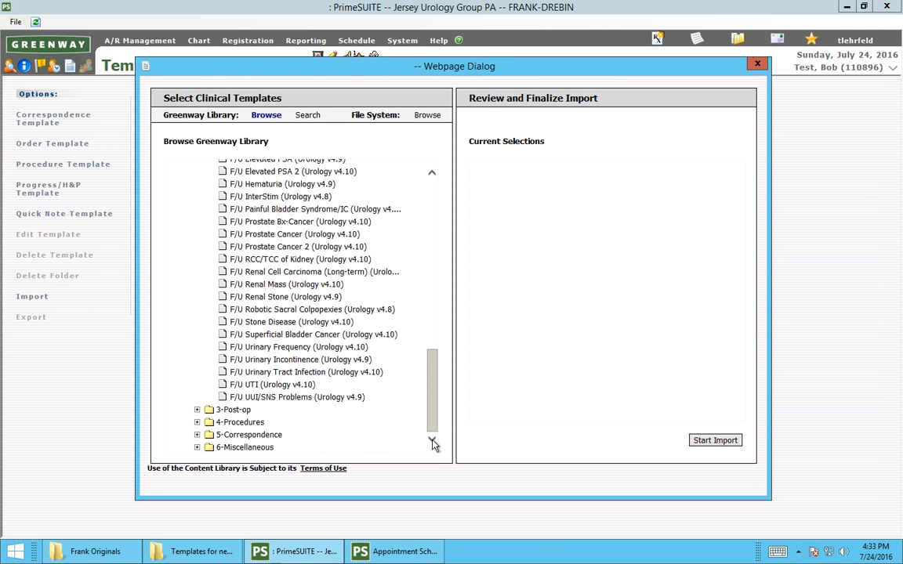
Browse the file system for import content in the Templates for new users folder, inside Greenway Templates on the F: drive
{"action": "left_click", "coordinate": [427, 116]}
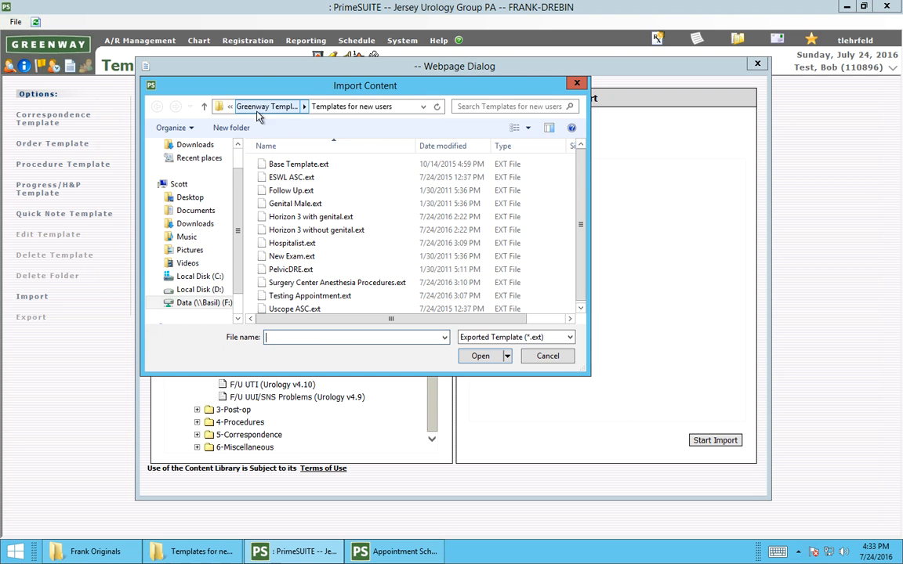
{"action": "scroll", "coordinate": [242, 286], "scroll_direction": "down", "scroll_amount": 1}
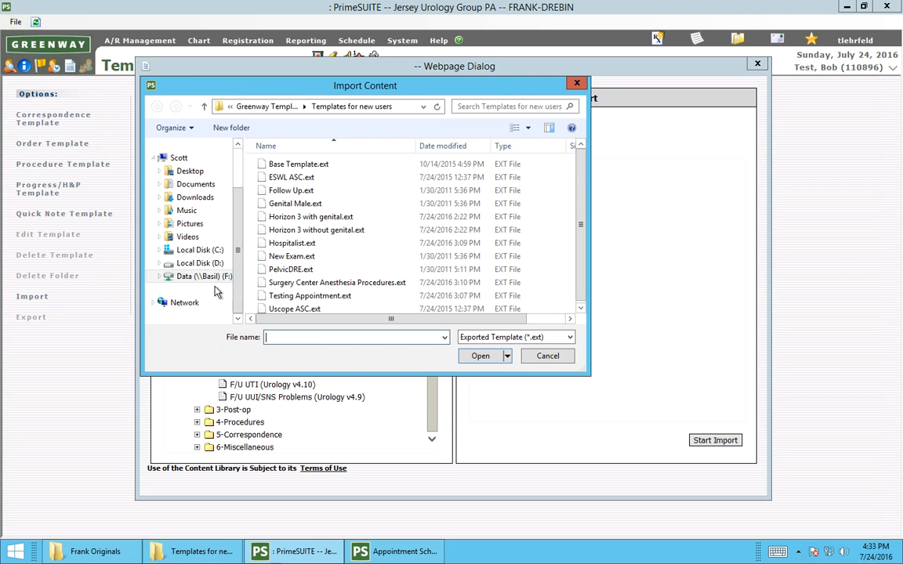
{"action": "left_click", "coordinate": [216, 280]}
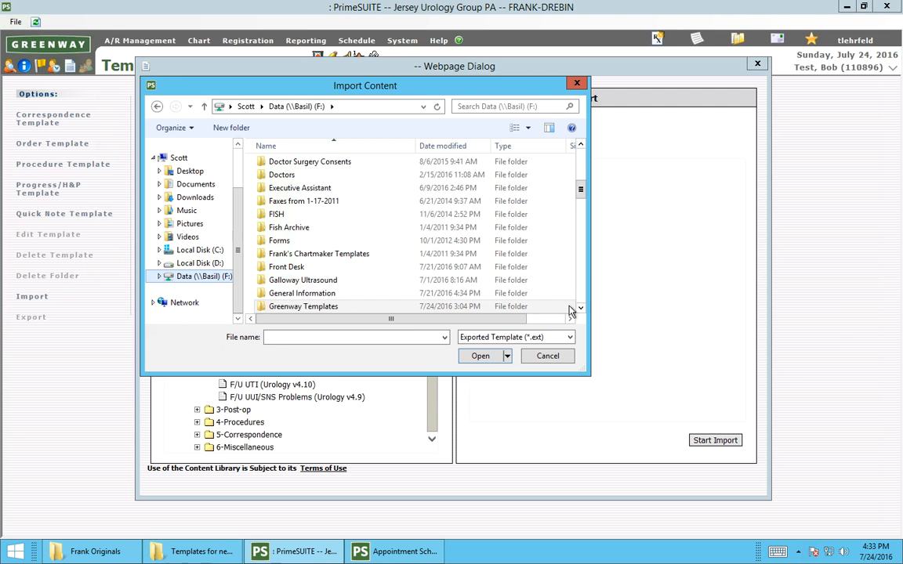
{"action": "left_click", "coordinate": [323, 308]}
{"action": "double_click", "coordinate": [324, 308]}
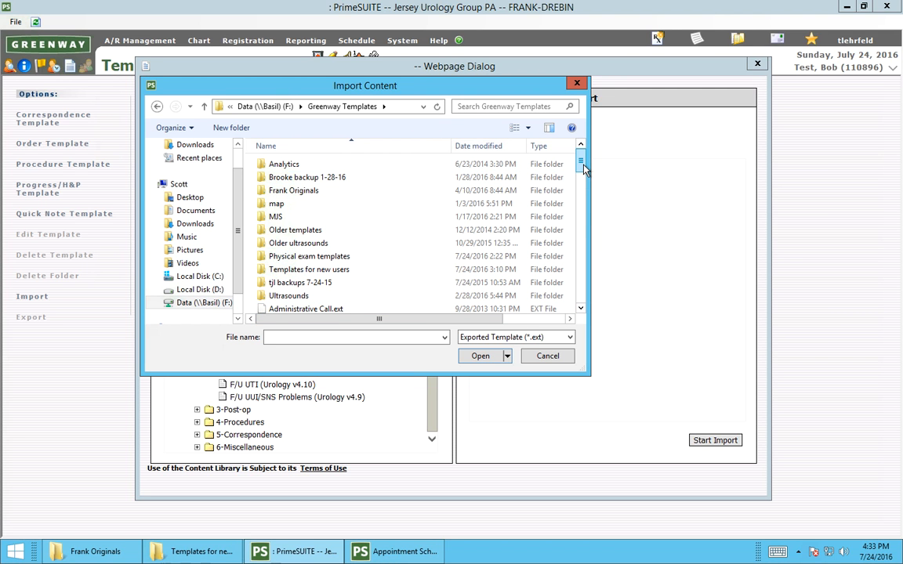
{"action": "mouse_move", "coordinate": [581, 167]}
{"action": "left_mouse_down"}
{"action": "mouse_move", "coordinate": [582, 262]}
{"action": "mouse_move", "coordinate": [570, 164]}
{"action": "mouse_move", "coordinate": [586, 212]}
{"action": "mouse_move", "coordinate": [582, 157]}
{"action": "left_mouse_up"}
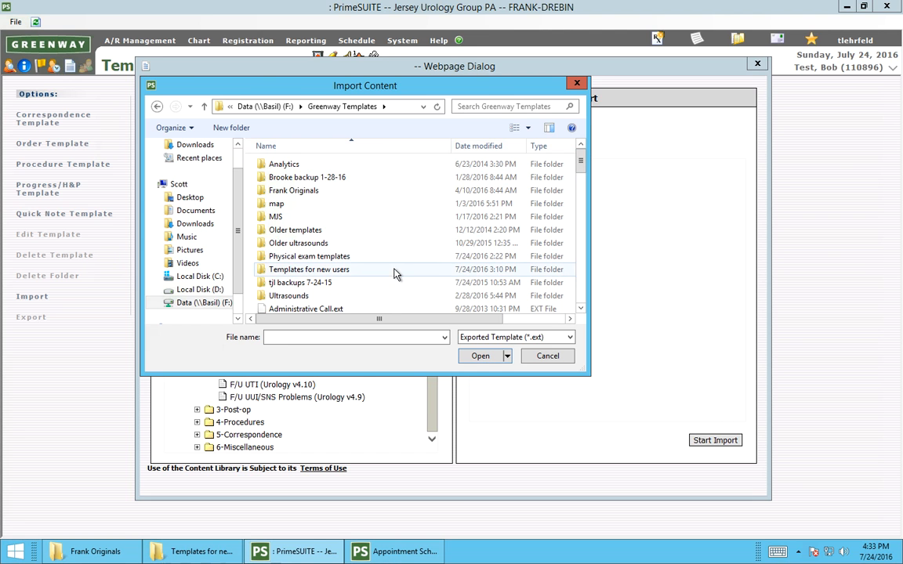
{"action": "double_click", "coordinate": [318, 271]}
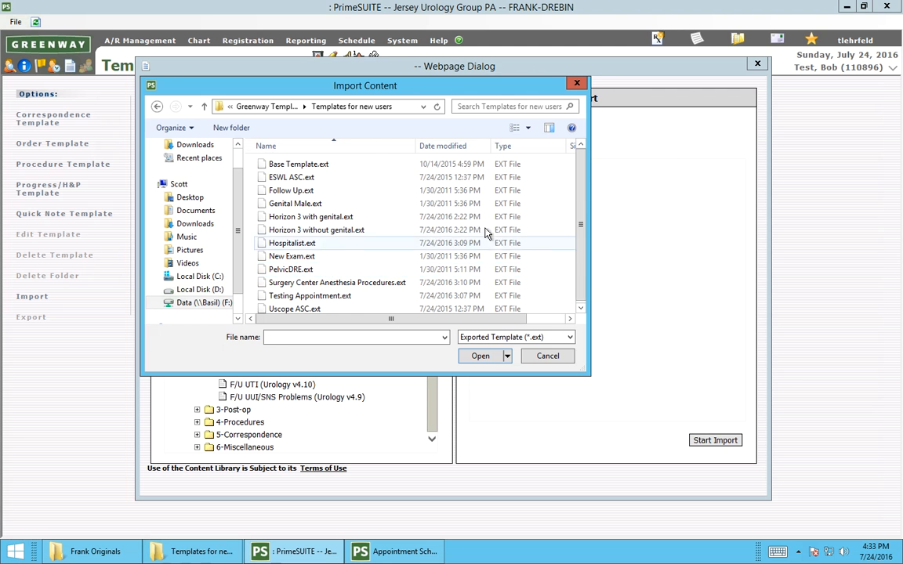
Load Base Template.ext and add Base Template1 to the current import selections
{"action": "mouse_move", "coordinate": [582, 199]}
{"action": "left_mouse_down"}
{"action": "mouse_move", "coordinate": [581, 216]}
{"action": "mouse_move", "coordinate": [583, 183]}
{"action": "left_mouse_up"}
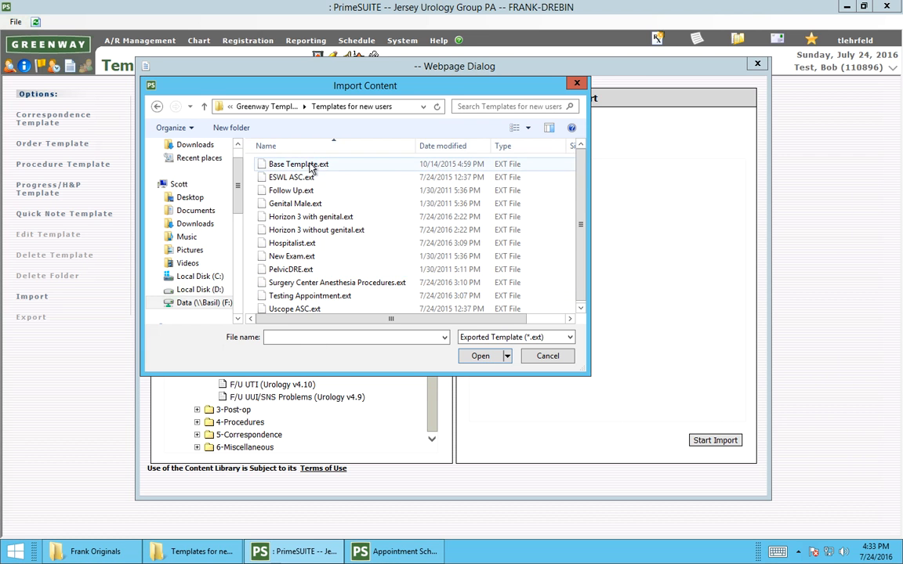
{"action": "left_click_drag", "start_coordinate": [581, 275], "coordinate": [581, 282]}
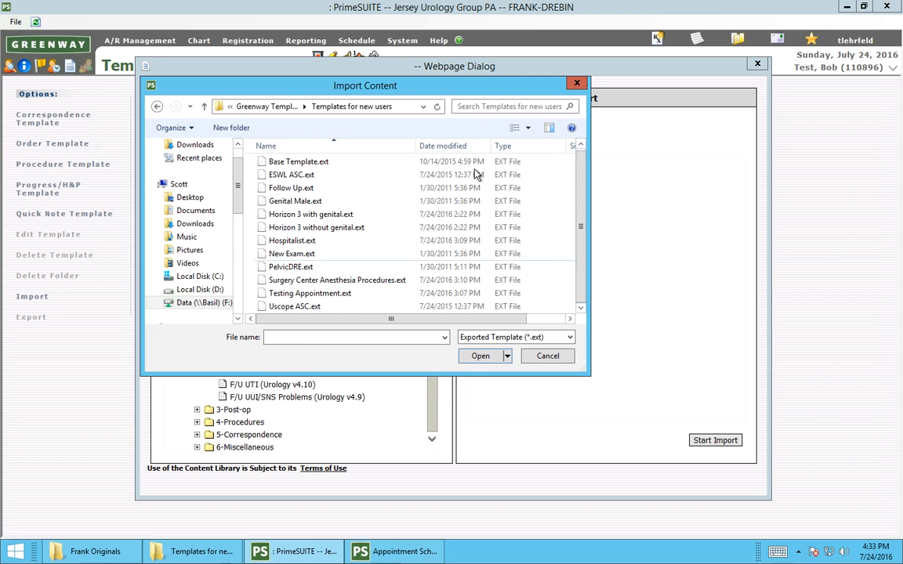
{"action": "double_click", "coordinate": [294, 162]}
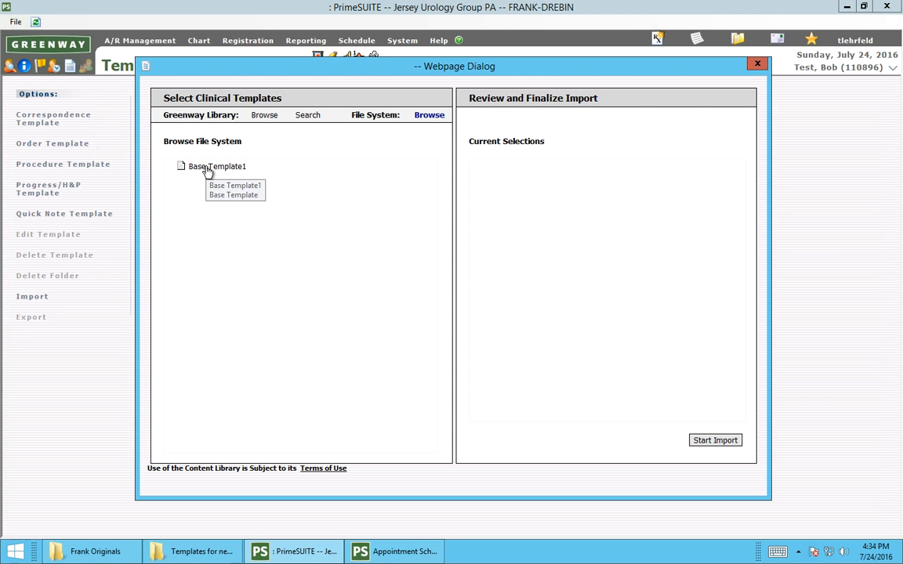
{"action": "left_click", "coordinate": [207, 168]}
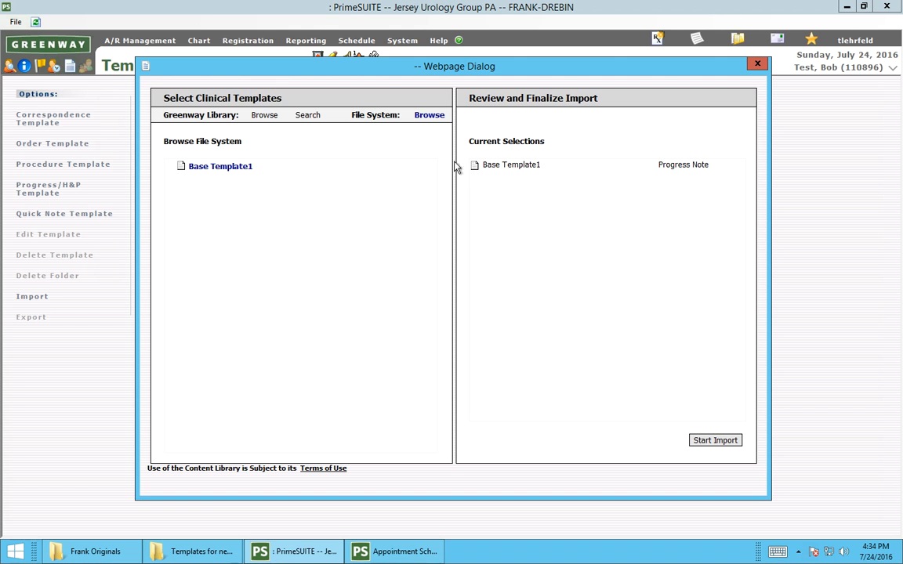
Load ESWL ASC.ext, add it to the import selections, and close the dialog without starting the import
{"action": "left_click", "coordinate": [430, 116]}
{"action": "left_click", "coordinate": [466, 323]}
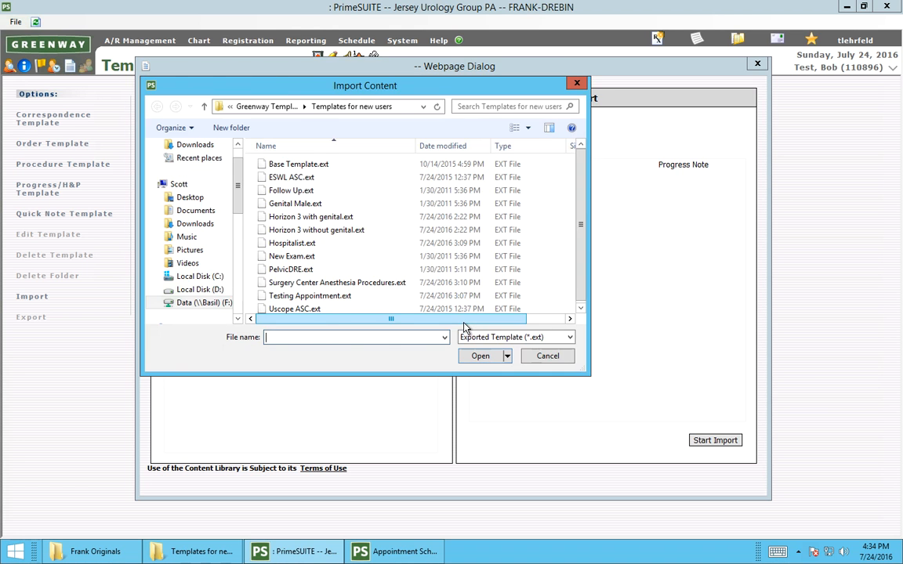
{"action": "double_click", "coordinate": [287, 182]}
{"action": "left_click", "coordinate": [210, 166]}
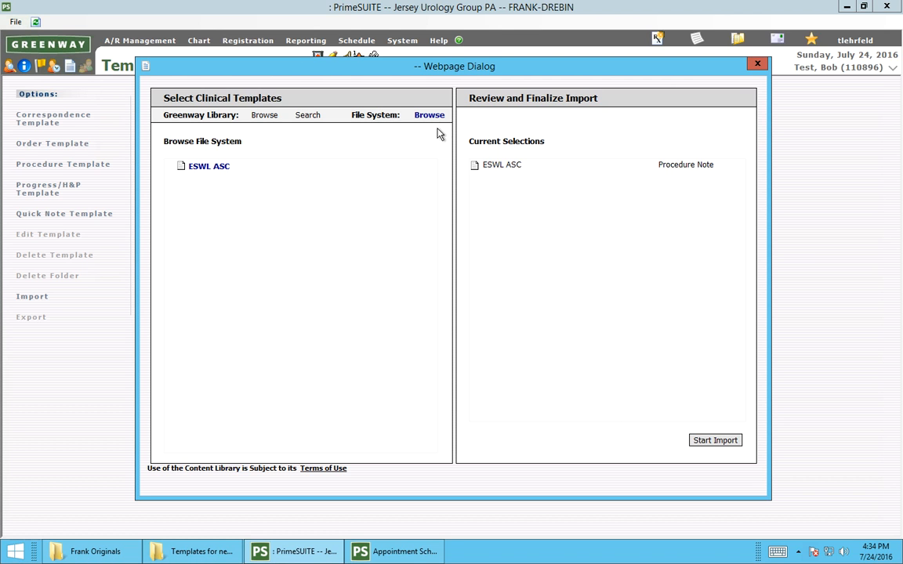
{"action": "left_click", "coordinate": [758, 65]}
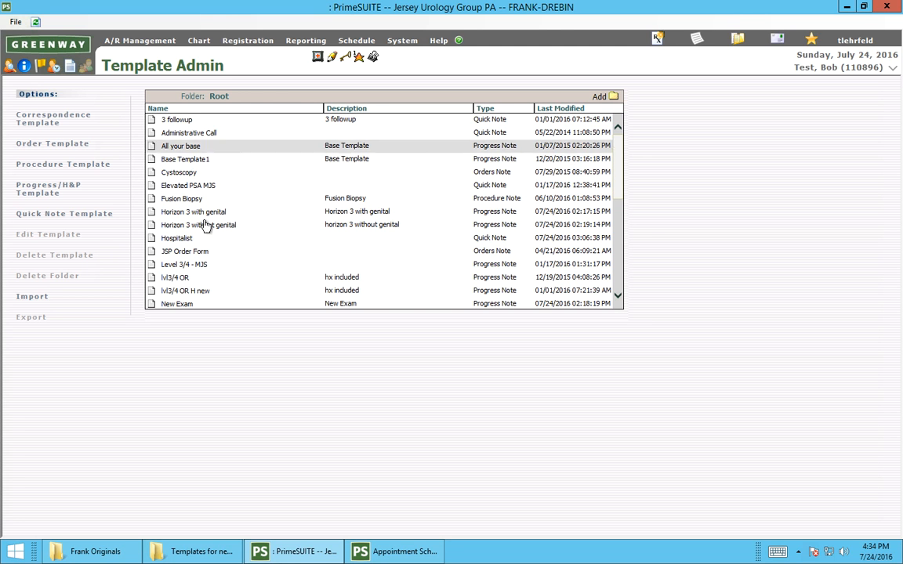
Look through the list of existing templates in the Root folder
{"action": "left_click", "coordinate": [618, 235]}
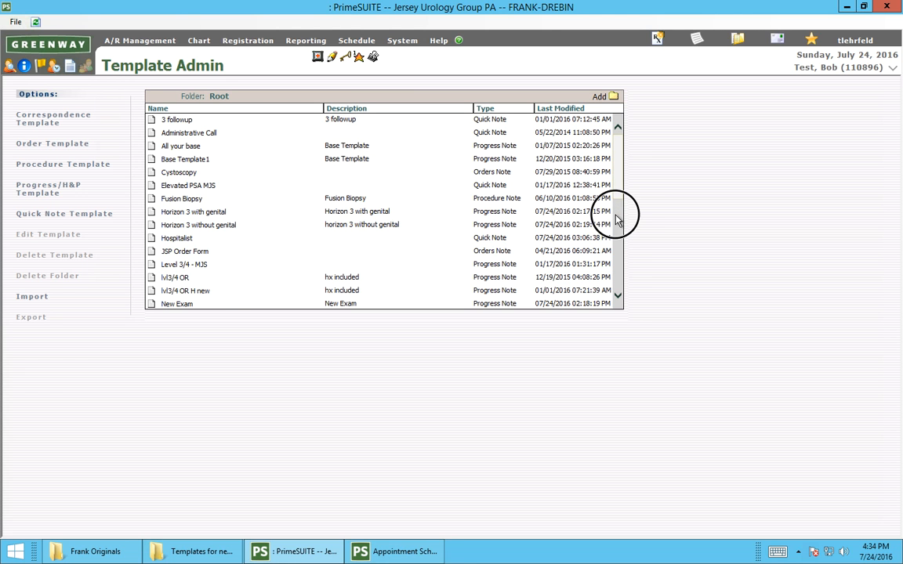
{"action": "left_click_drag", "start_coordinate": [616, 248], "coordinate": [627, 129]}
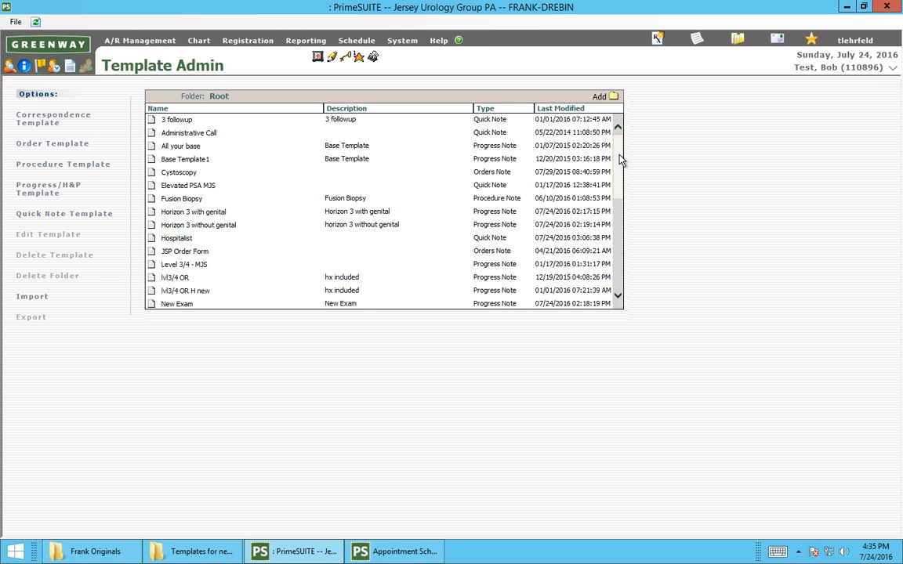
{"action": "left_click", "coordinate": [620, 190]}
{"action": "left_click", "coordinate": [620, 203]}
{"action": "left_click_drag", "start_coordinate": [620, 208], "coordinate": [681, 220]}
Switch to the Templates for new users folder window and review the Follow Up, both Horizon 3 and PelvicDRE template files
{"action": "left_click", "coordinate": [207, 551]}
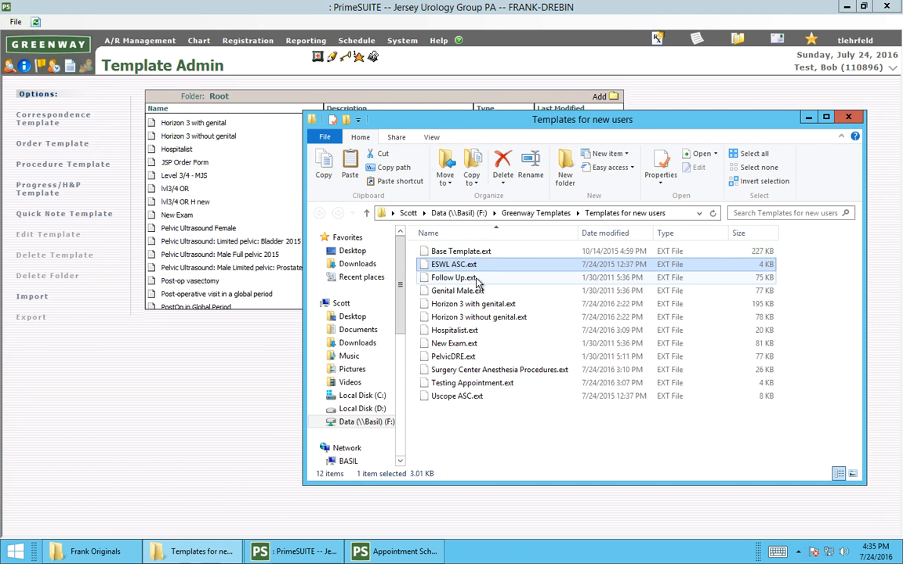
{"action": "left_click", "coordinate": [461, 281]}
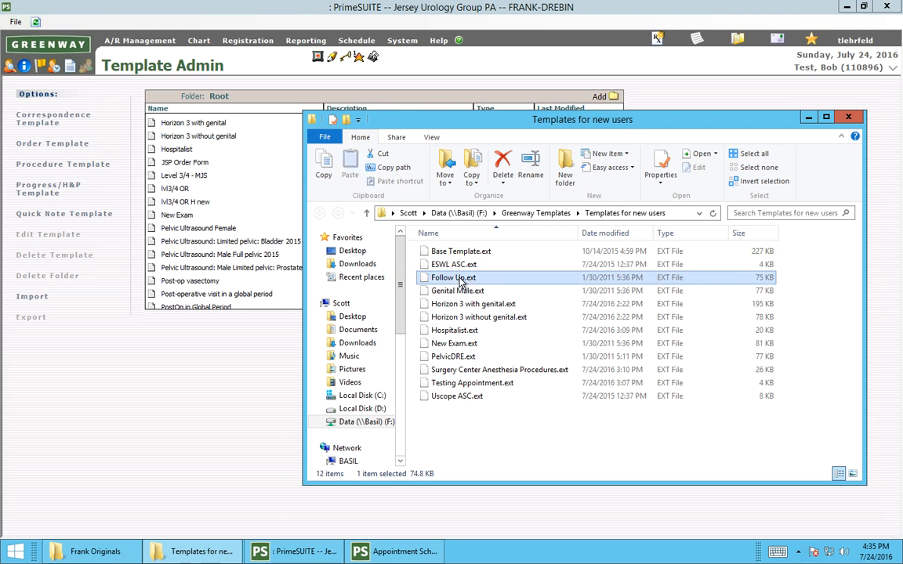
{"action": "left_click", "coordinate": [471, 307]}
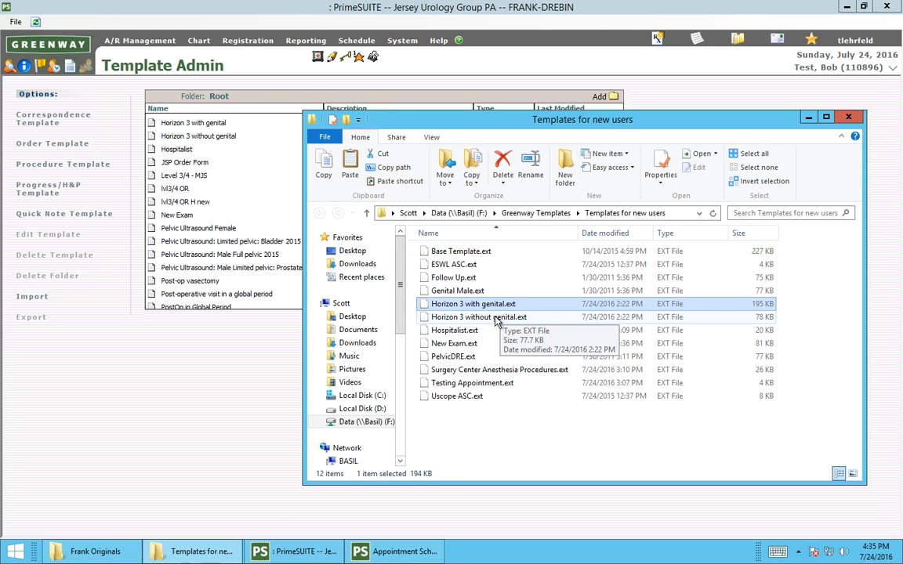
{"action": "left_click", "coordinate": [493, 320]}
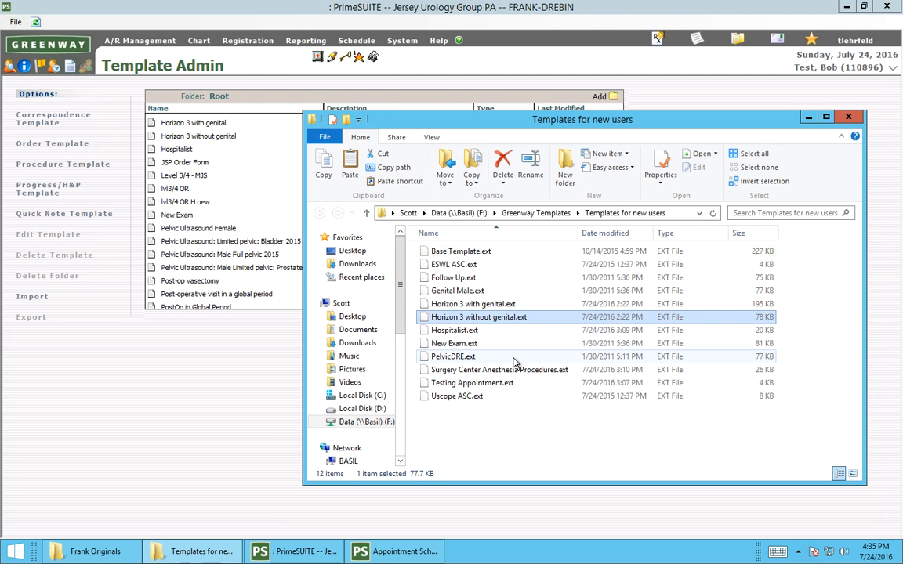
{"action": "left_click", "coordinate": [464, 358]}
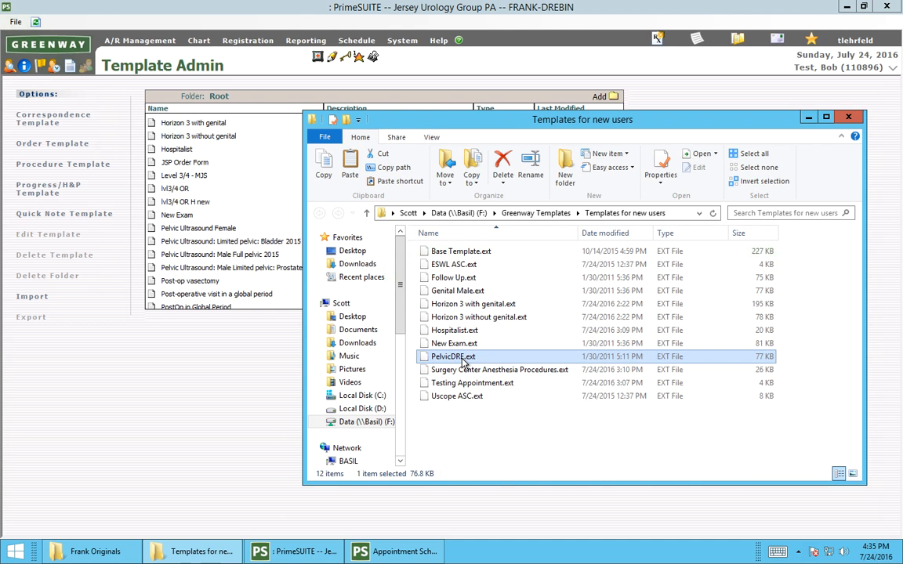
Review the New Exam and Genital Male template files, and switch back to the PrimeSUITE Template Admin window
{"action": "left_click", "coordinate": [460, 345]}
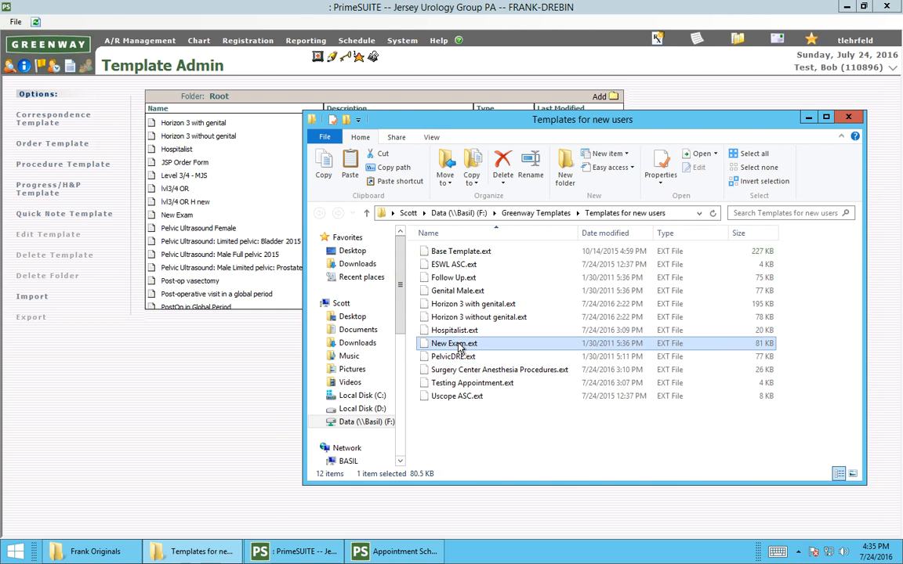
{"action": "left_click", "coordinate": [453, 291]}
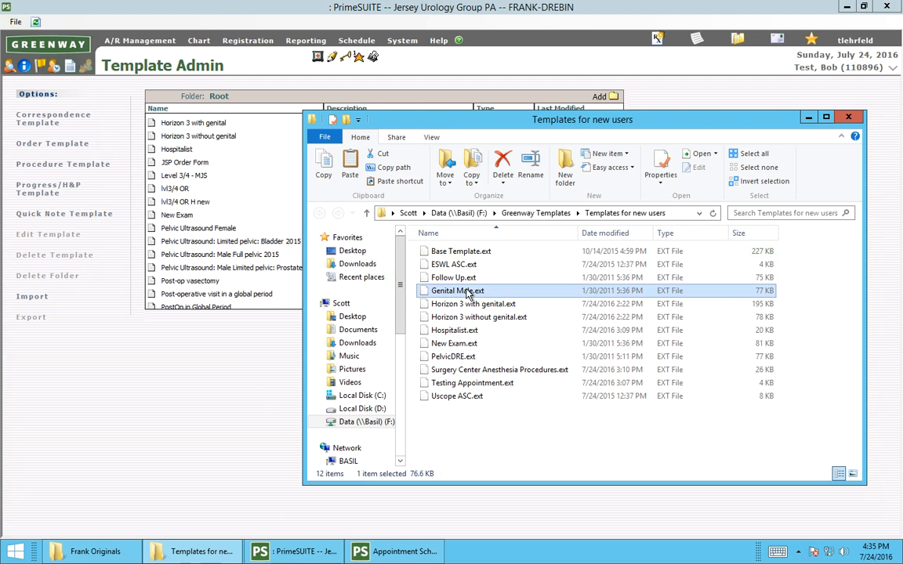
{"action": "left_click", "coordinate": [254, 381]}
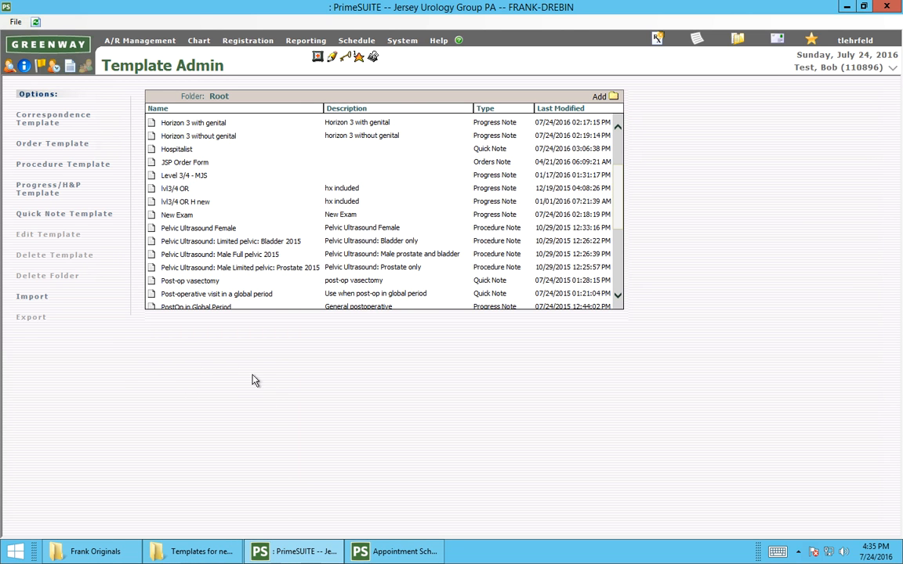
Open the New Exam template and review its physical exam content, from the Constitutional findings through the male GU exam
{"action": "left_click", "coordinate": [194, 219]}
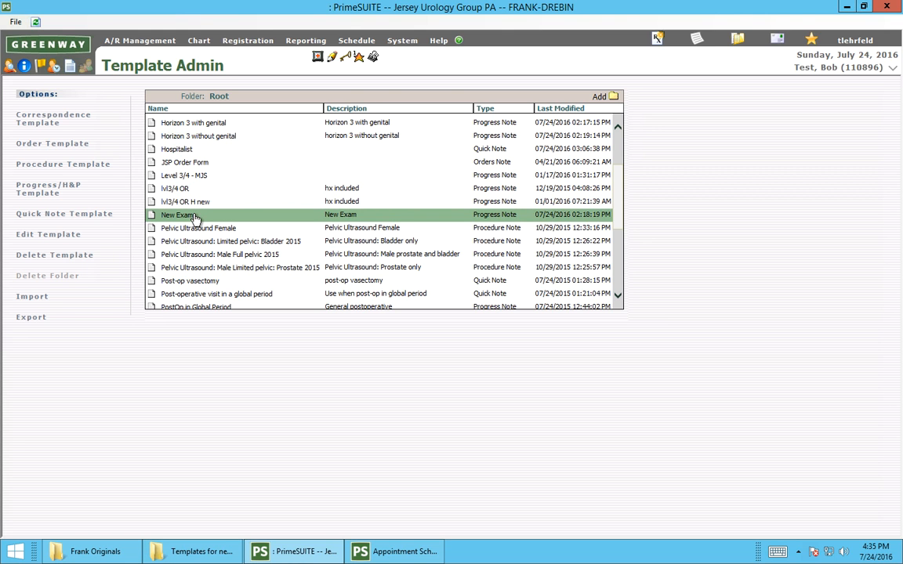
{"action": "double_click", "coordinate": [196, 217]}
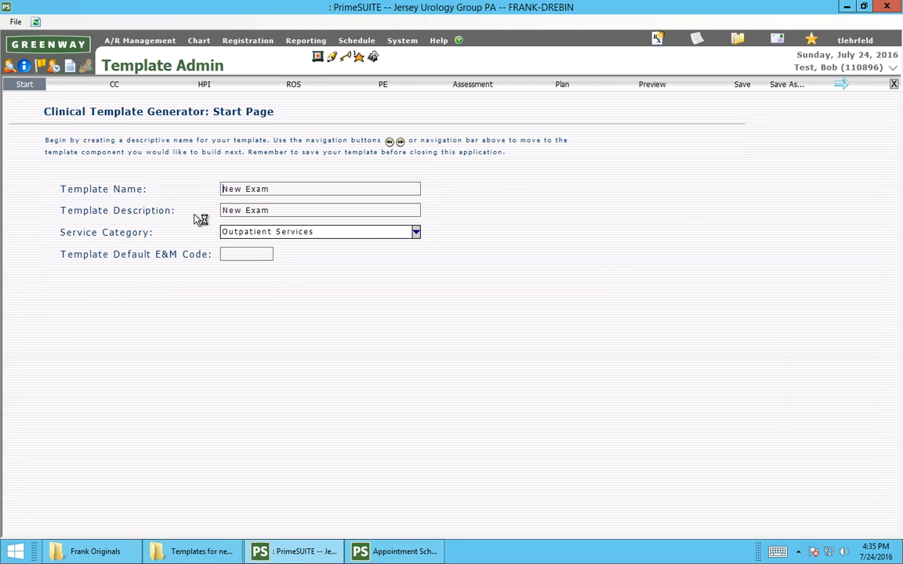
{"action": "left_click", "coordinate": [384, 86]}
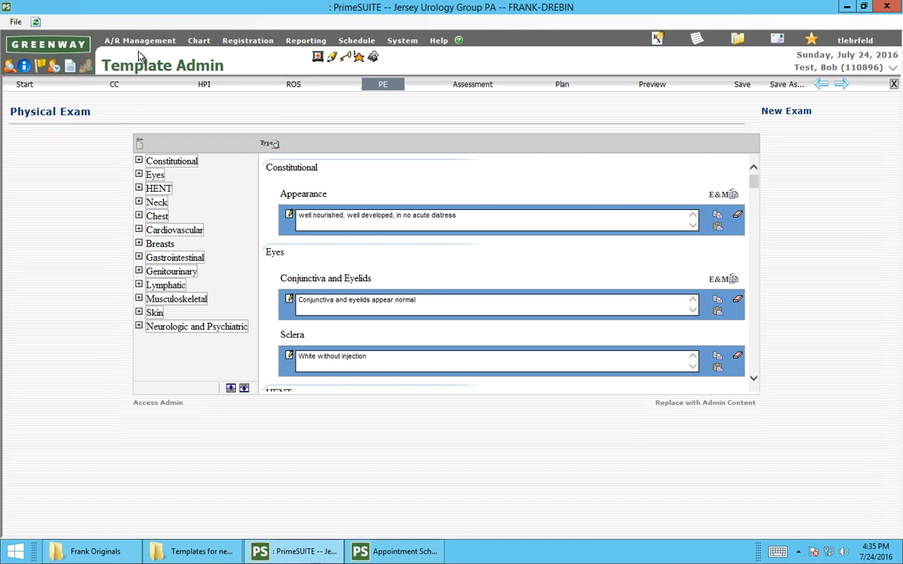
{"action": "left_click", "coordinate": [28, 85]}
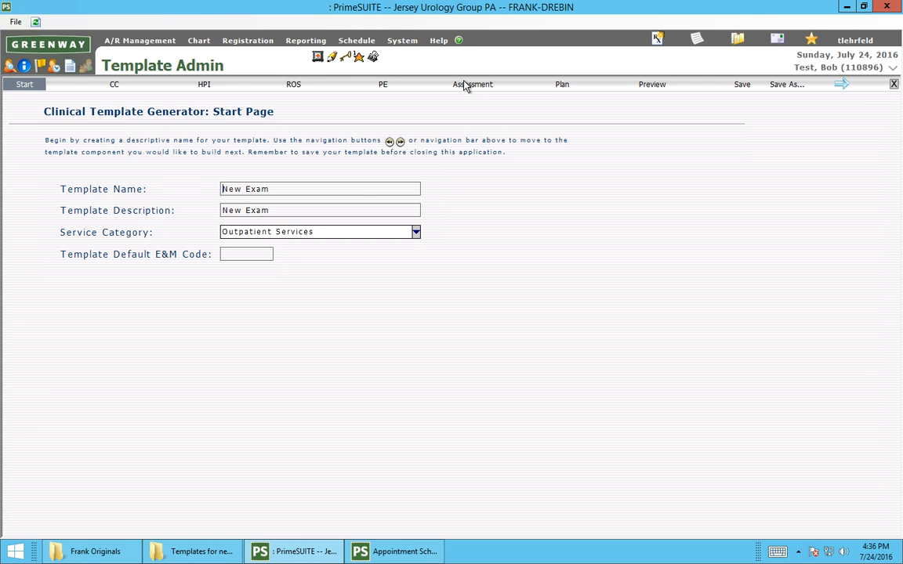
{"action": "left_click", "coordinate": [384, 85]}
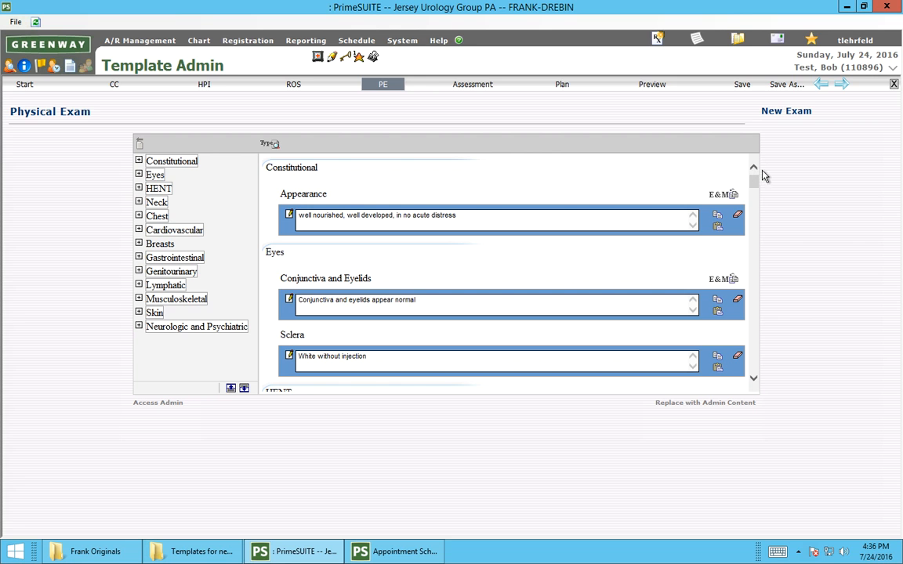
{"action": "scroll", "coordinate": [755, 312], "scroll_direction": "down", "scroll_amount": 10}
{"action": "left_click", "coordinate": [755, 312]}
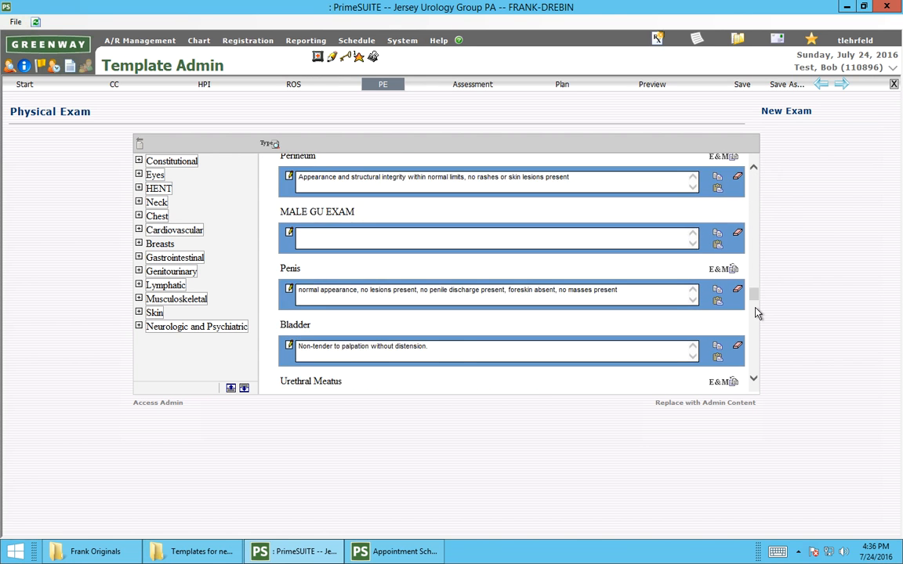
{"action": "left_click_drag", "start_coordinate": [757, 320], "coordinate": [764, 179]}
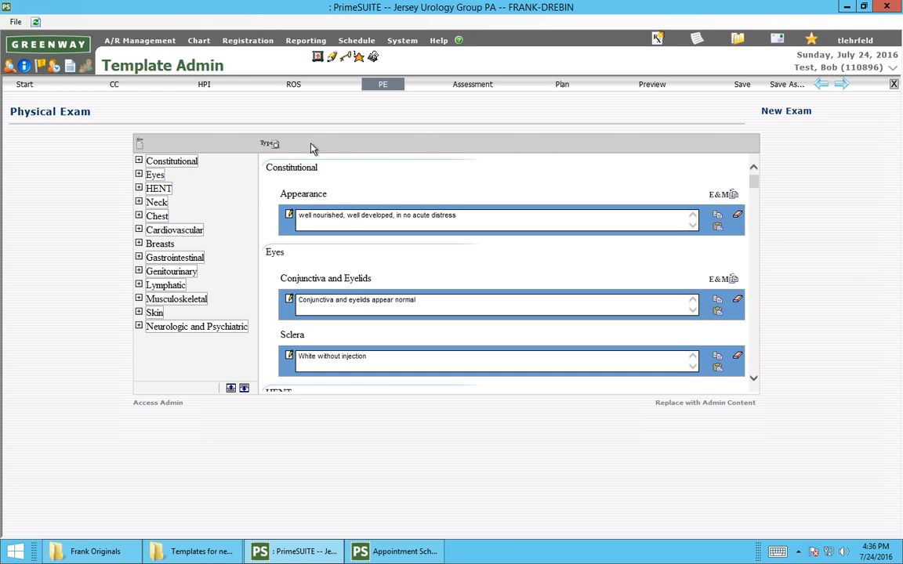
Start adding a physical exam type named New patient exam, cancel it, and check the list of existing types
{"action": "left_click", "coordinate": [272, 146]}
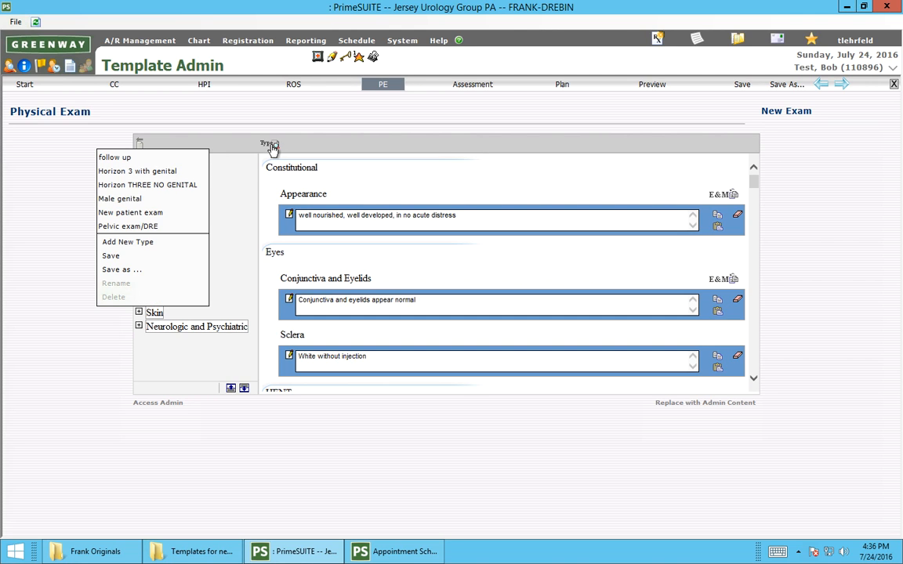
{"action": "left_click", "coordinate": [162, 244]}
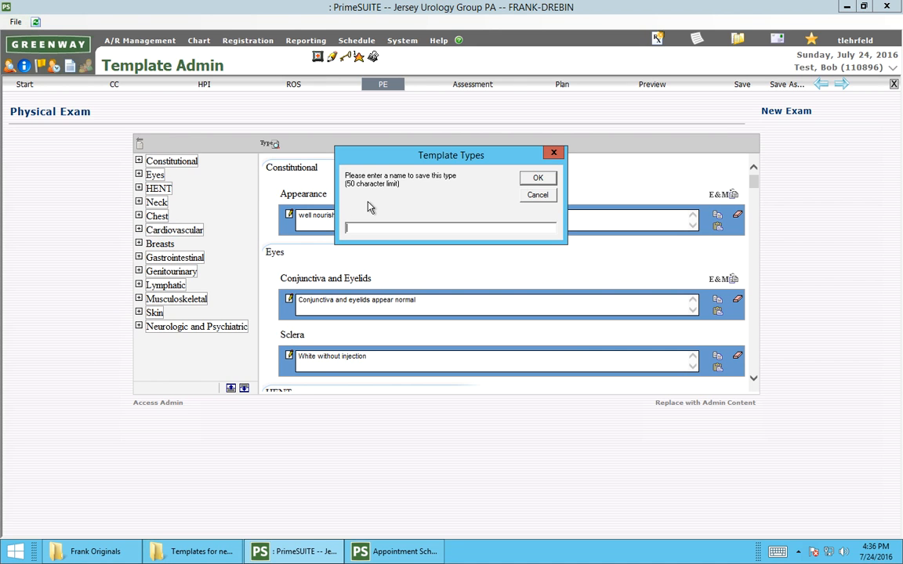
{"action": "type", "text": "New patient exam"}
{"action": "left_click", "coordinate": [531, 198]}
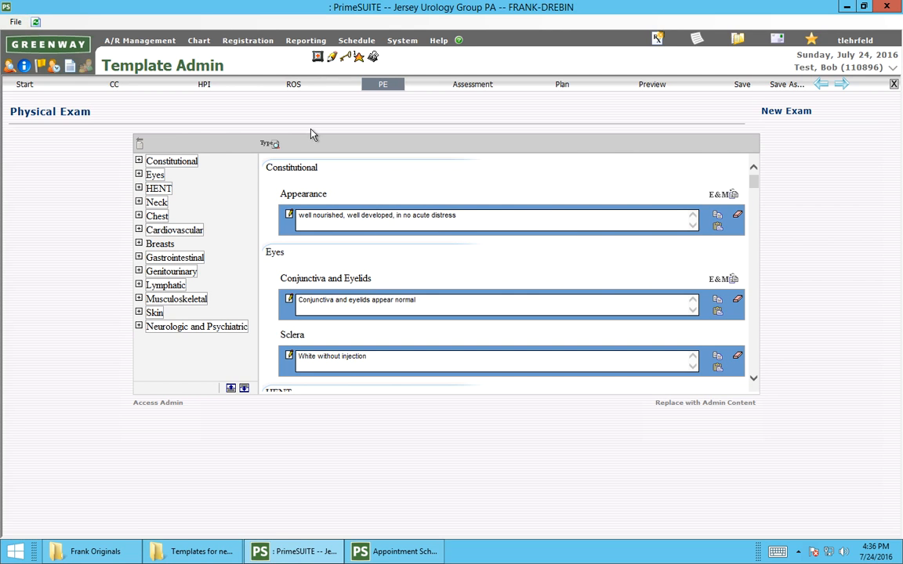
{"action": "left_click", "coordinate": [269, 145]}
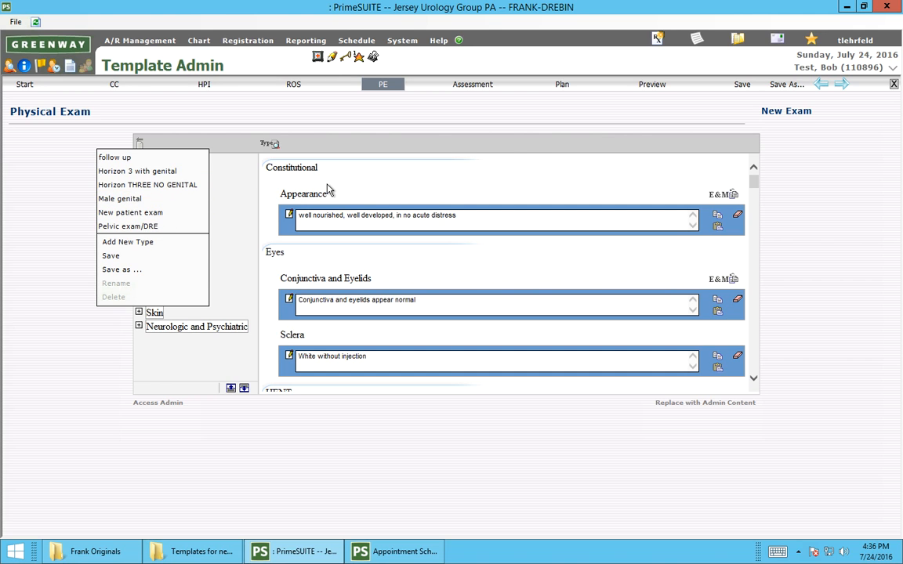
{"action": "left_click", "coordinate": [337, 137]}
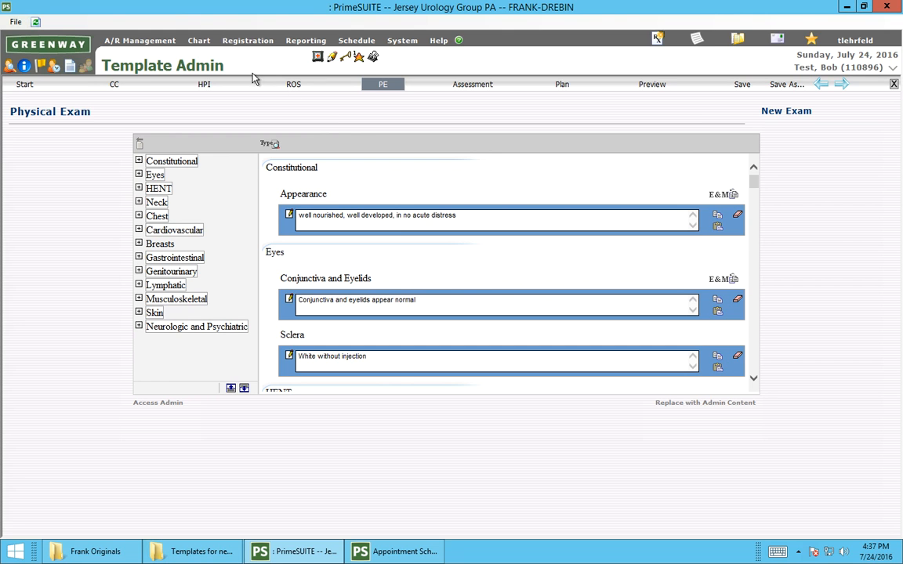
Return to the Template Admin list without saving the New Exam template and look through the Root folder's templates
{"action": "left_click", "coordinate": [199, 40]}
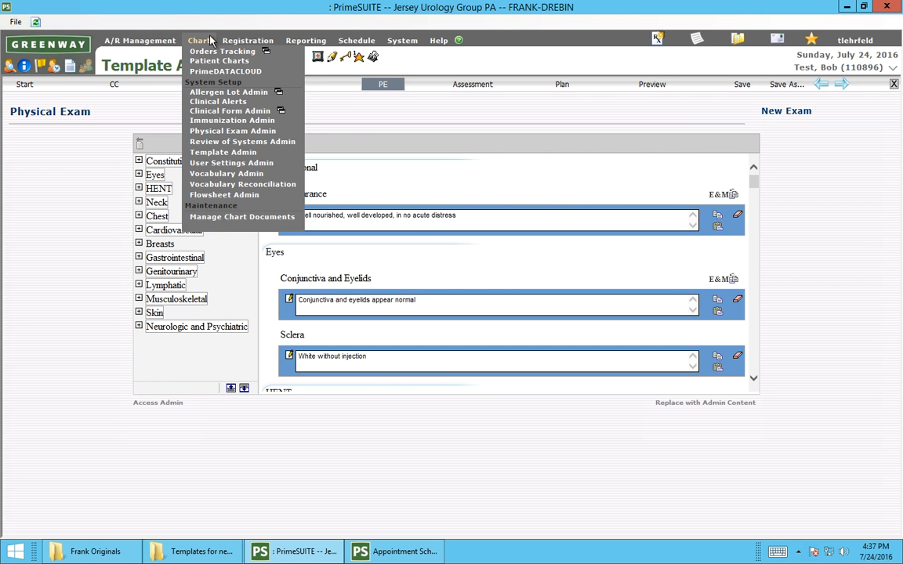
{"action": "left_click", "coordinate": [220, 153]}
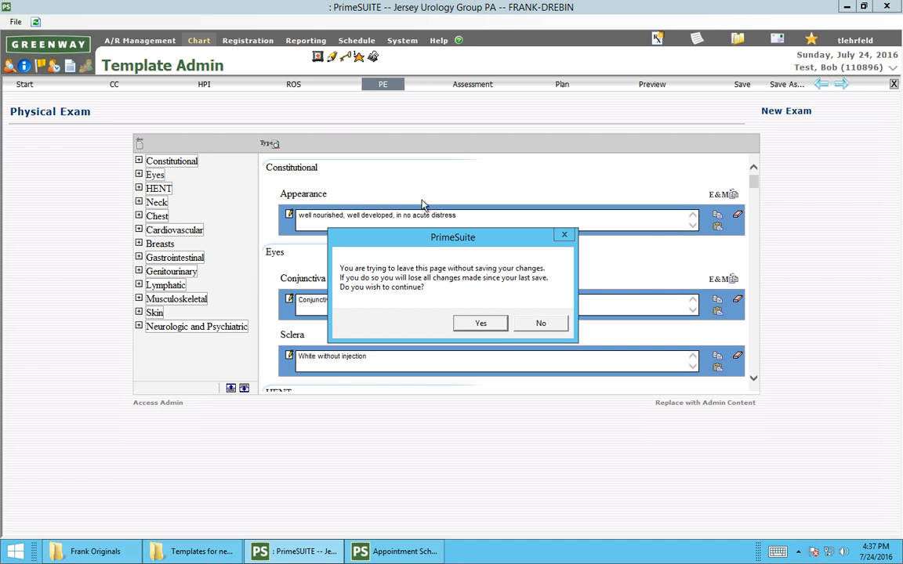
{"action": "left_click", "coordinate": [481, 324]}
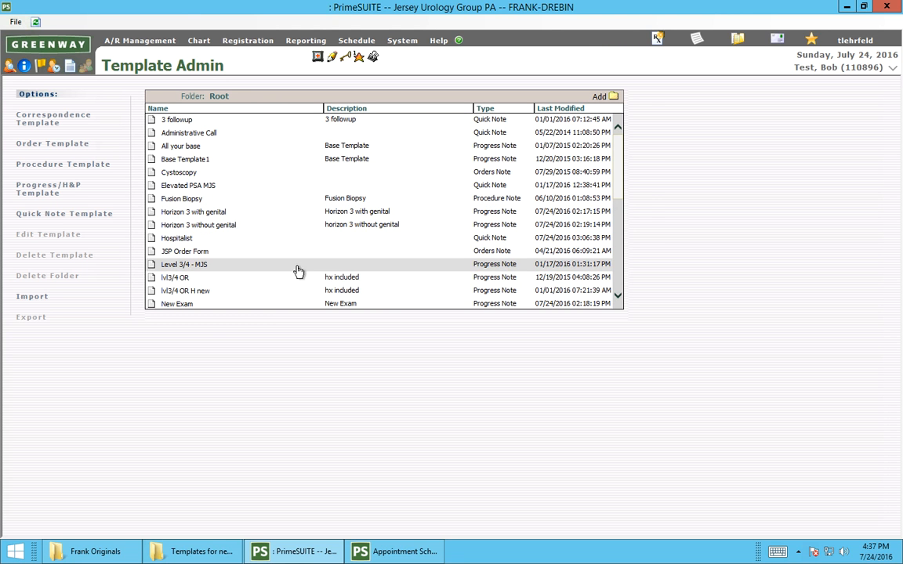
{"action": "left_click_drag", "start_coordinate": [619, 185], "coordinate": [625, 287]}
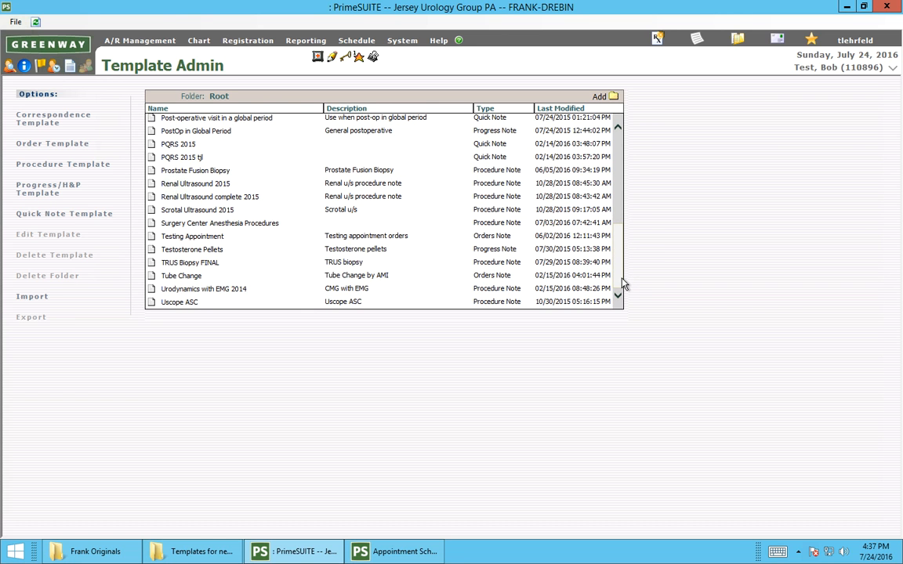
{"action": "left_click", "coordinate": [623, 254]}
{"action": "left_click_drag", "start_coordinate": [623, 253], "coordinate": [619, 163]}
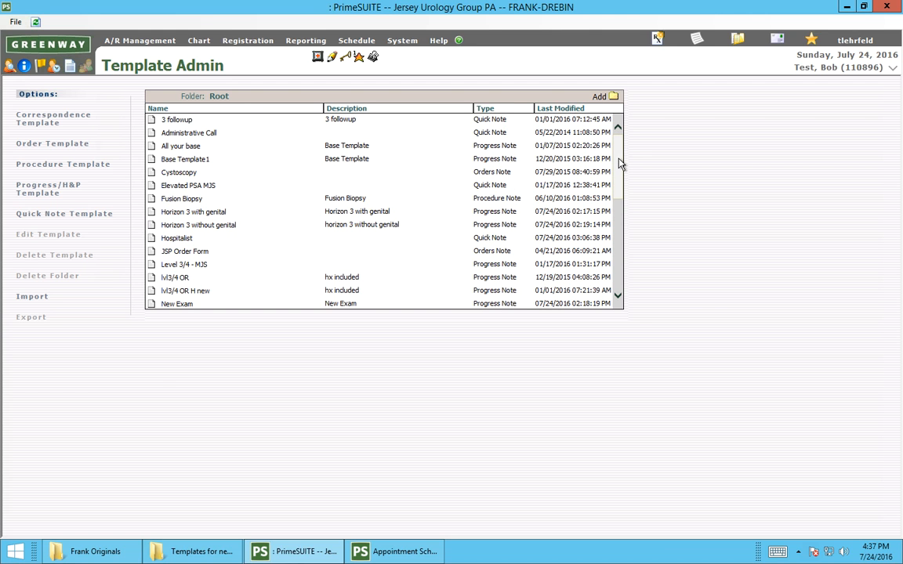
Check the Templates for new users folder, open the Horizon 3 with genital template in PrimeSUITE, and view its physical exam
{"action": "left_click", "coordinate": [186, 553]}
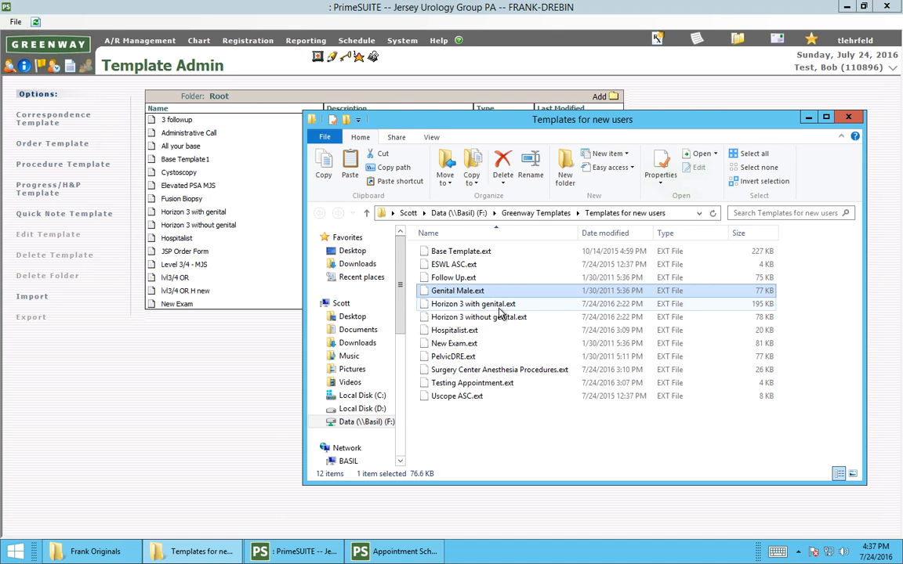
{"action": "left_click", "coordinate": [249, 360]}
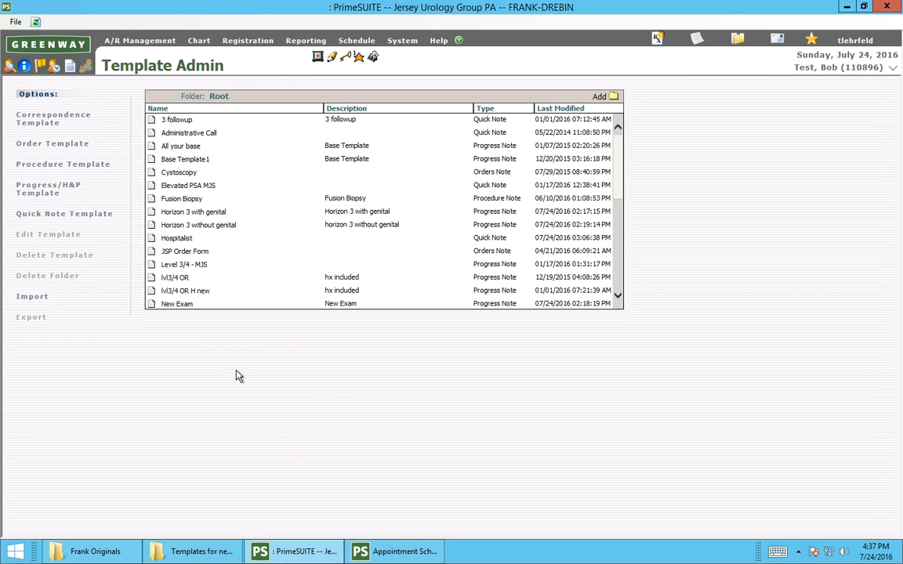
{"action": "double_click", "coordinate": [213, 216]}
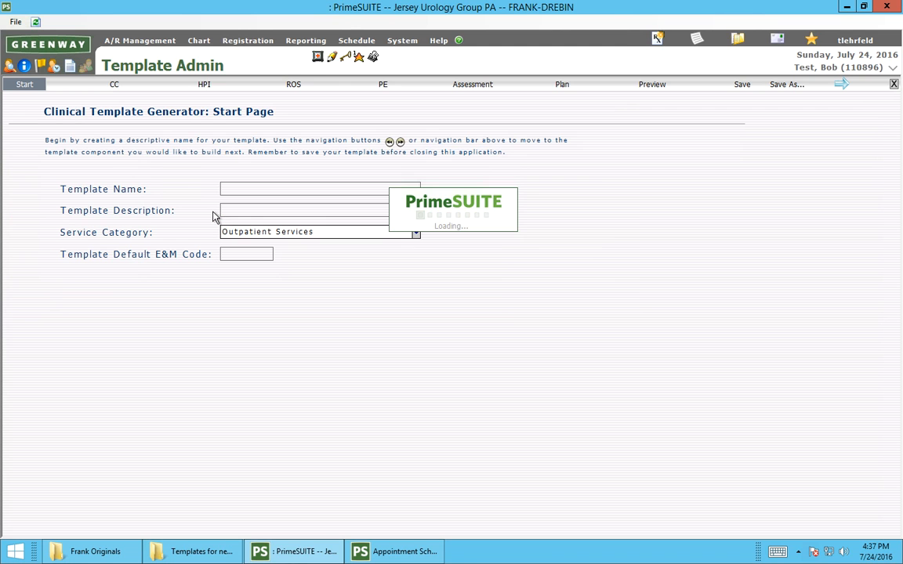
{"action": "left_click", "coordinate": [384, 86]}
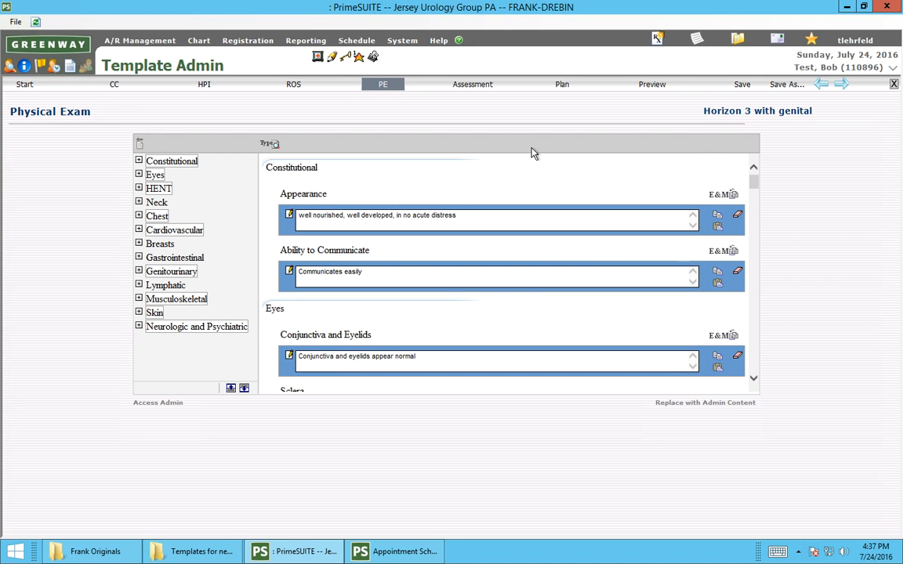
{"action": "left_click", "coordinate": [757, 188]}
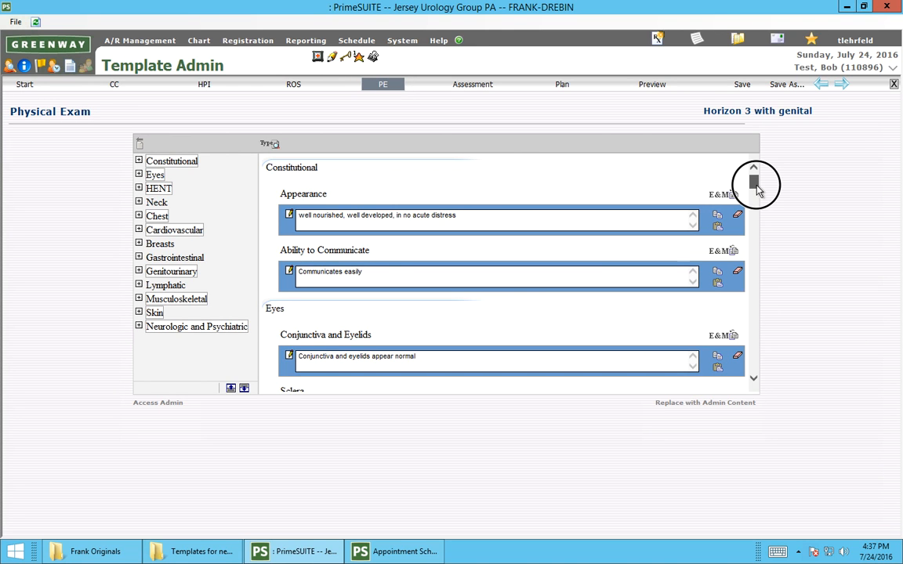
{"action": "mouse_move", "coordinate": [757, 185]}
{"action": "left_mouse_down"}
{"action": "mouse_move", "coordinate": [763, 353]}
{"action": "mouse_move", "coordinate": [760, 178]}
{"action": "left_mouse_up"}
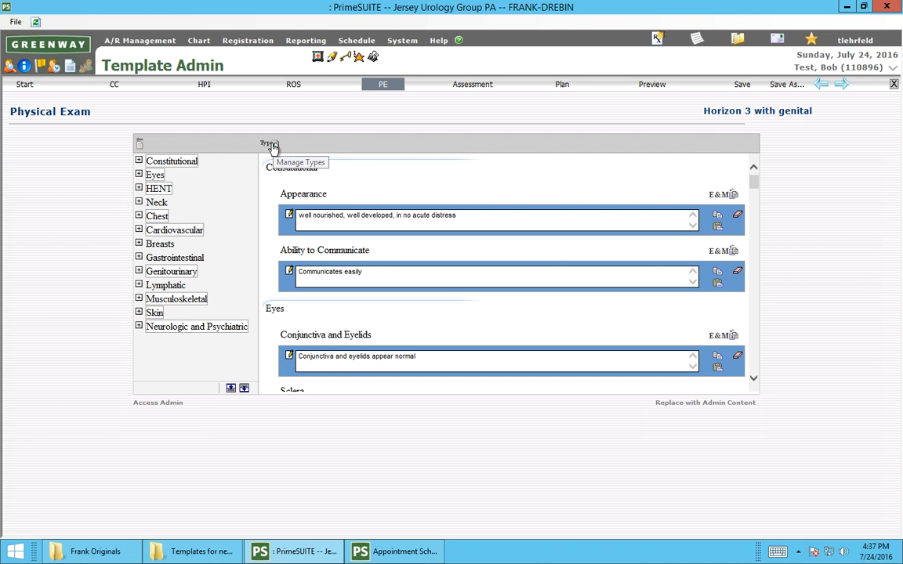
Start adding a physical exam type named "horizon 3 with genital" and cancel it without saving
{"action": "left_click", "coordinate": [271, 146]}
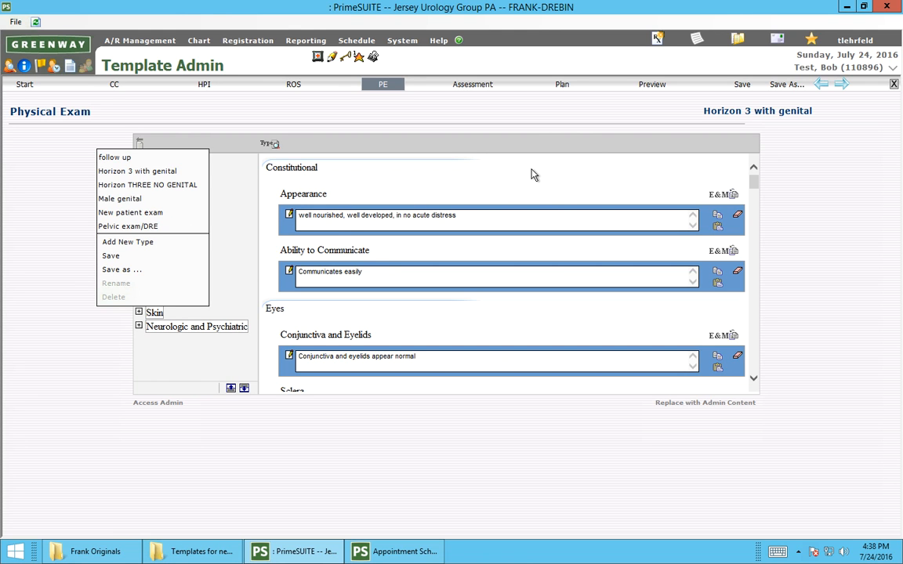
{"action": "left_click", "coordinate": [171, 243]}
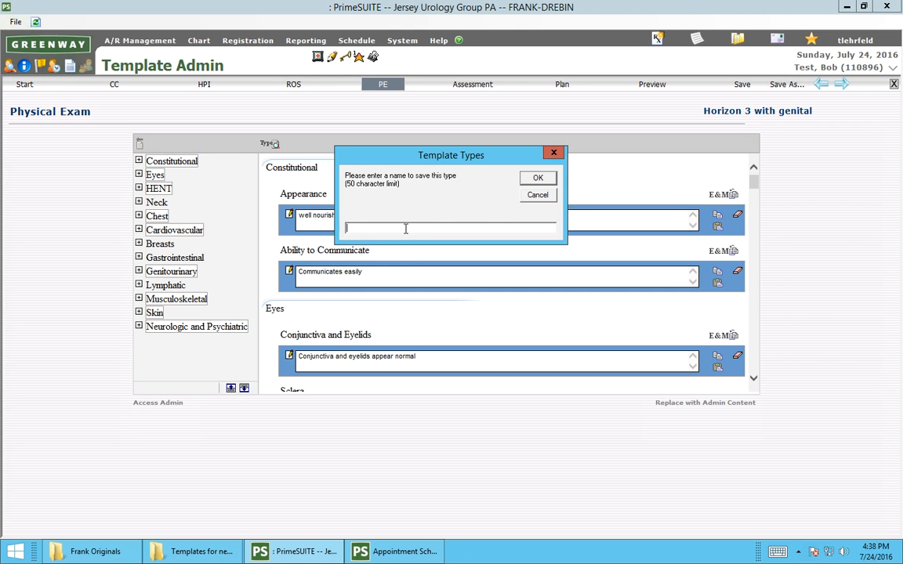
{"action": "type", "text": "ho"}
{"action": "key", "text": "BackSpace"}
{"action": "key", "text": "BackSpace"}
{"action": "type", "text": "horizon 3 with genital"}
{"action": "left_click", "coordinate": [538, 195]}
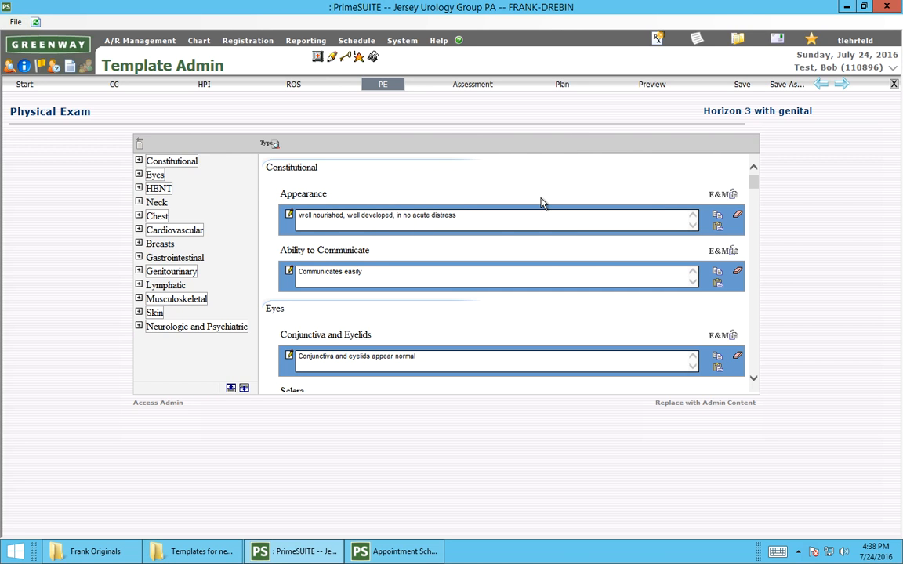
Examine the list of saved physical exam types and the expanded HENT section of the Horizon 3 with genital template
{"action": "left_click", "coordinate": [269, 144]}
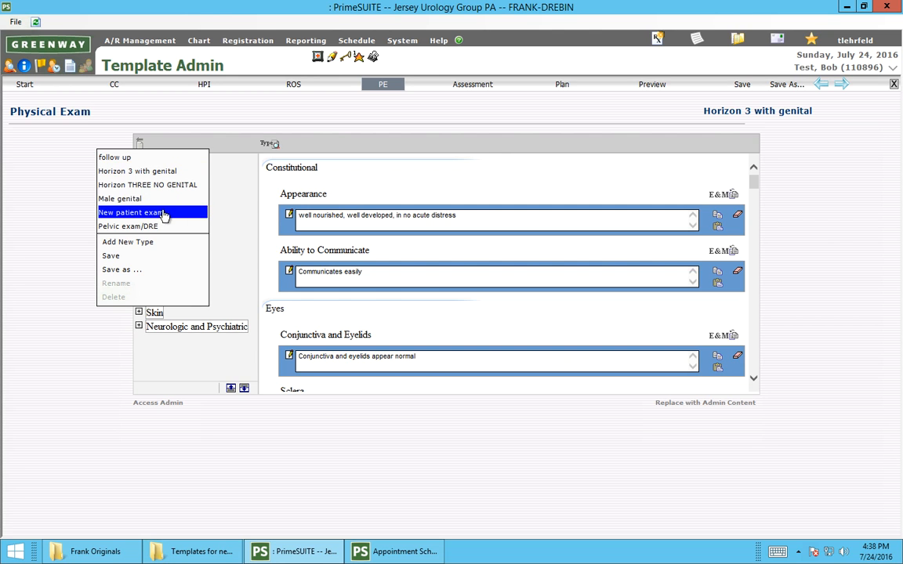
{"action": "left_click", "coordinate": [229, 192]}
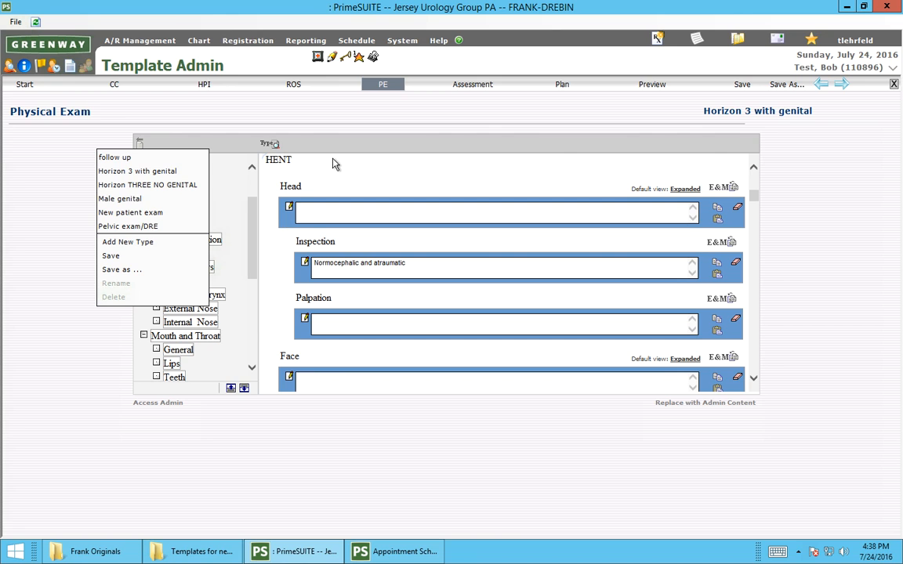
{"action": "left_click", "coordinate": [420, 153]}
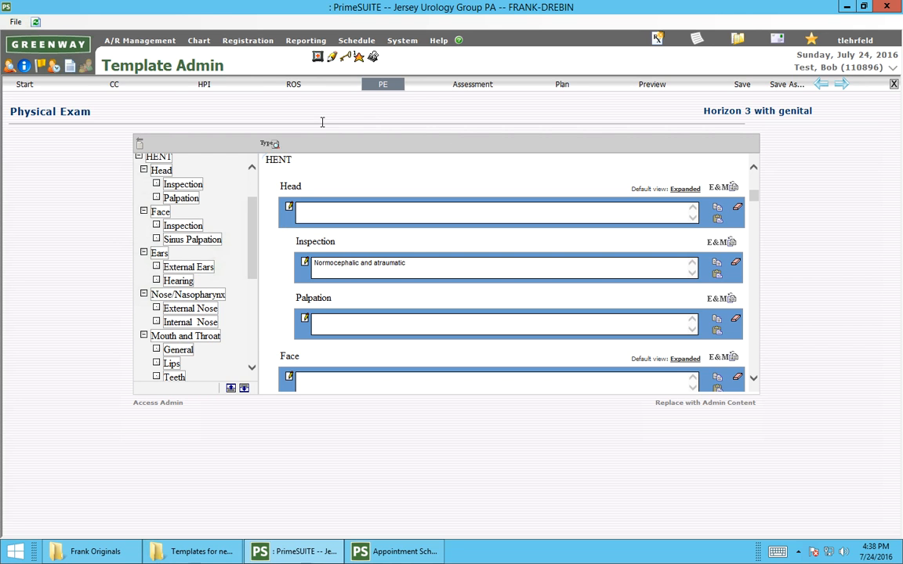
Return to the Template Admin list without saving the Horizon 3 with genital template, and switch to the Templates for new users folder window
{"action": "mouse_move", "coordinate": [192, 41]}
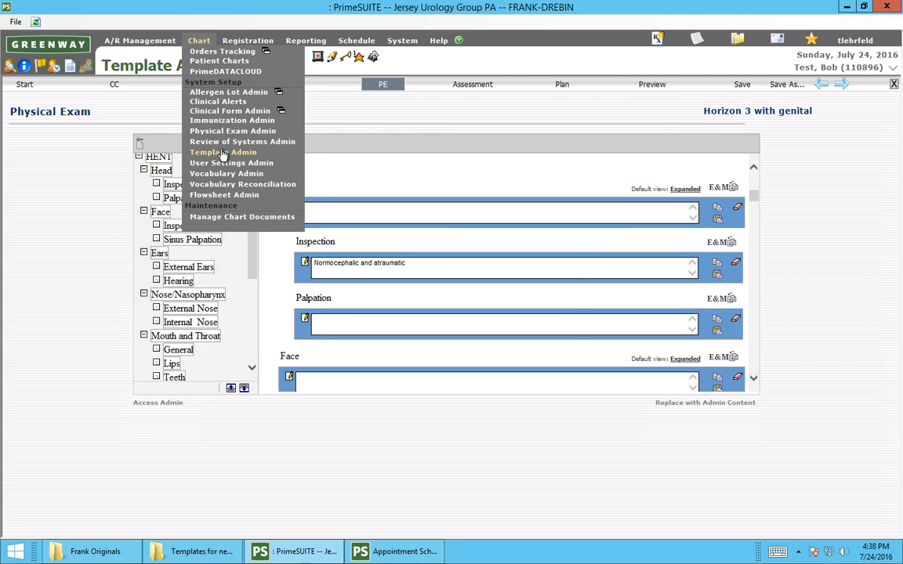
{"action": "left_click", "coordinate": [196, 135]}
{"action": "left_click", "coordinate": [478, 323]}
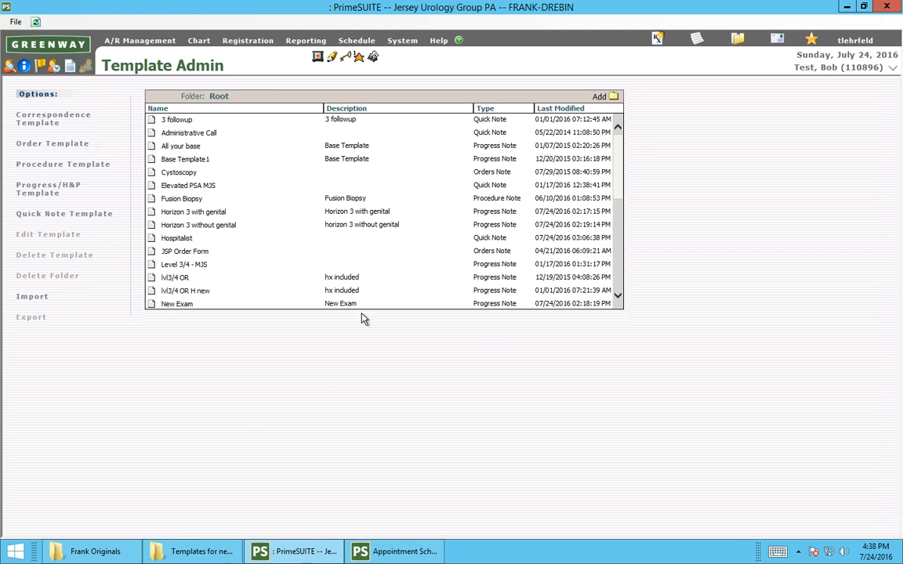
{"action": "left_click", "coordinate": [171, 553]}
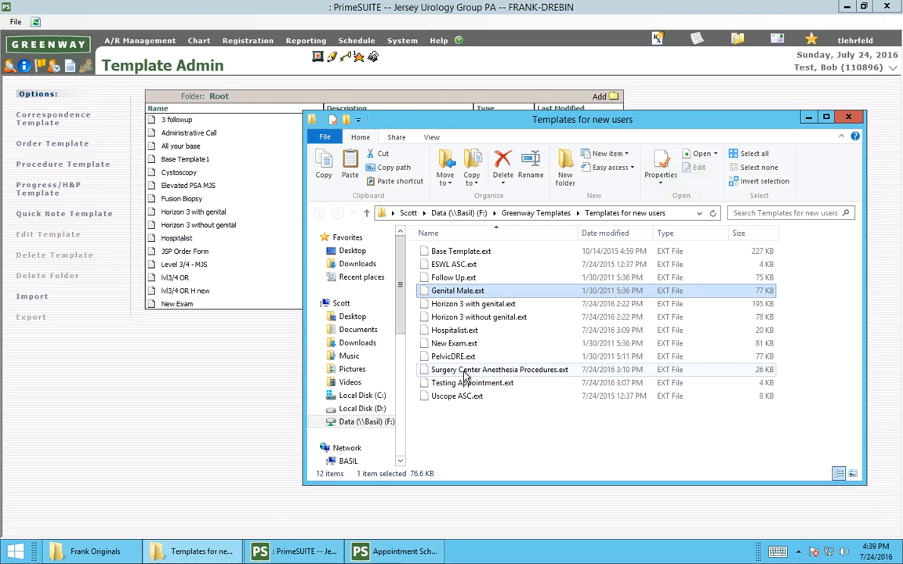
Select the Horizon 3 with genital template in the Template Admin list, and return to the Templates for new users folder window
{"action": "left_click", "coordinate": [172, 367]}
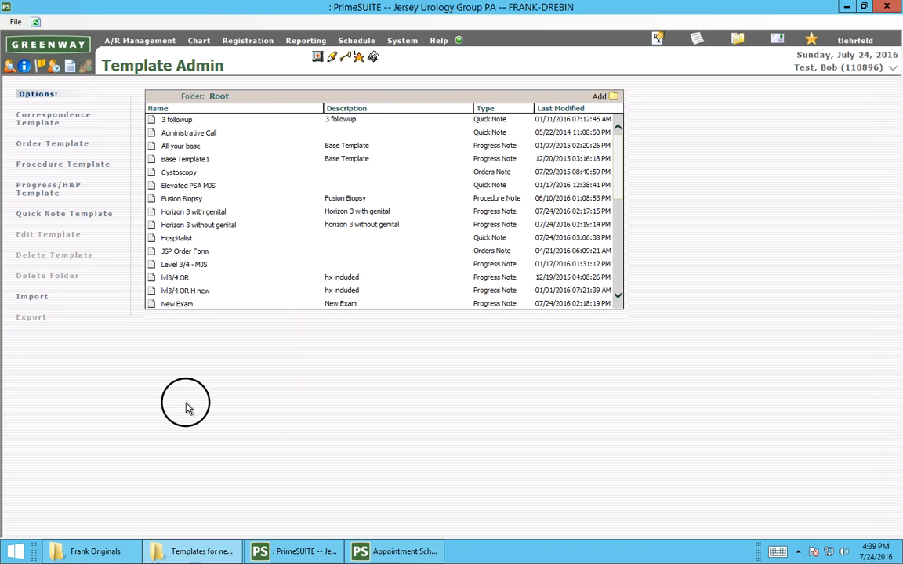
{"action": "left_click", "coordinate": [191, 213]}
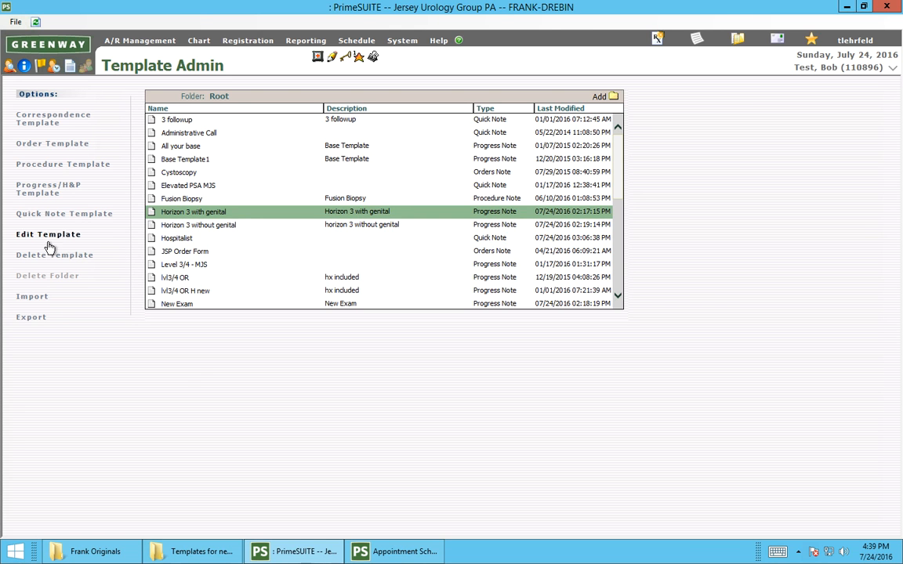
{"action": "left_click", "coordinate": [357, 551]}
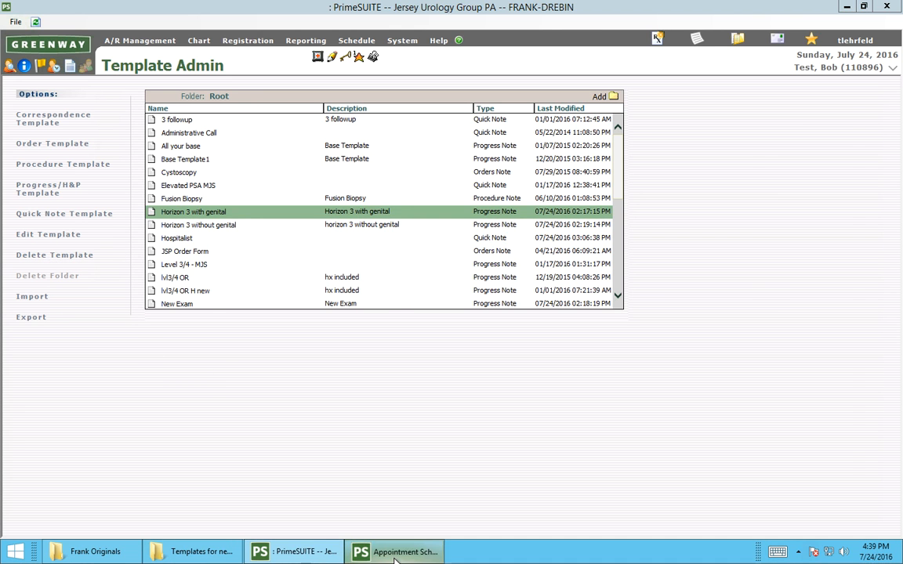
{"action": "left_click", "coordinate": [312, 552]}
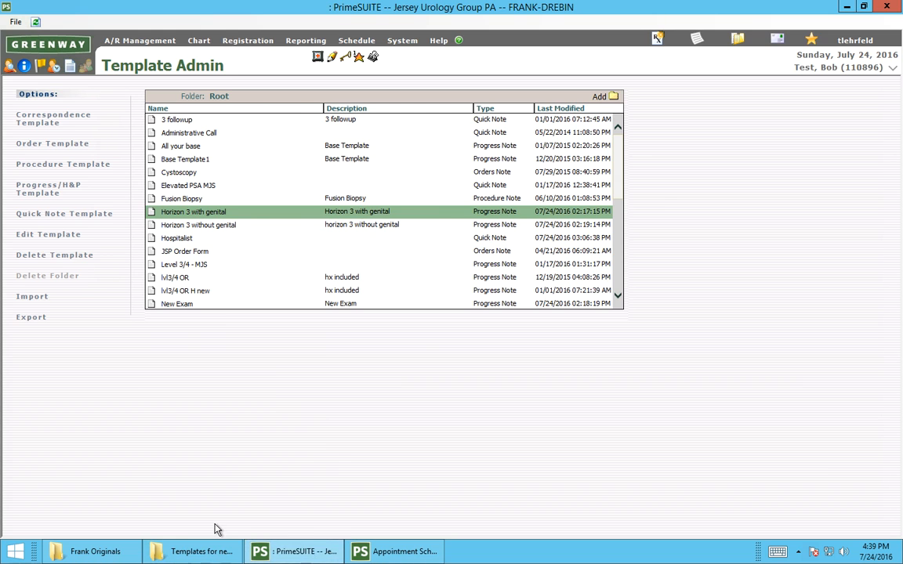
{"action": "left_click", "coordinate": [202, 551]}
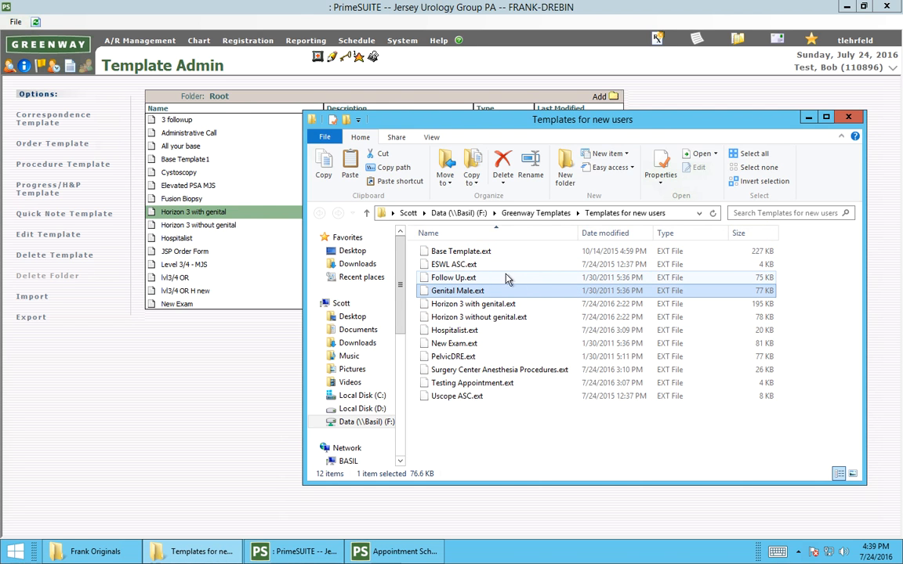
Review the Hospitalist, Surgery Center Anesthesia Procedures, ESWL ASC, Uscope ASC and Testing Appointment template files, and close the folder window
{"action": "left_click", "coordinate": [459, 335]}
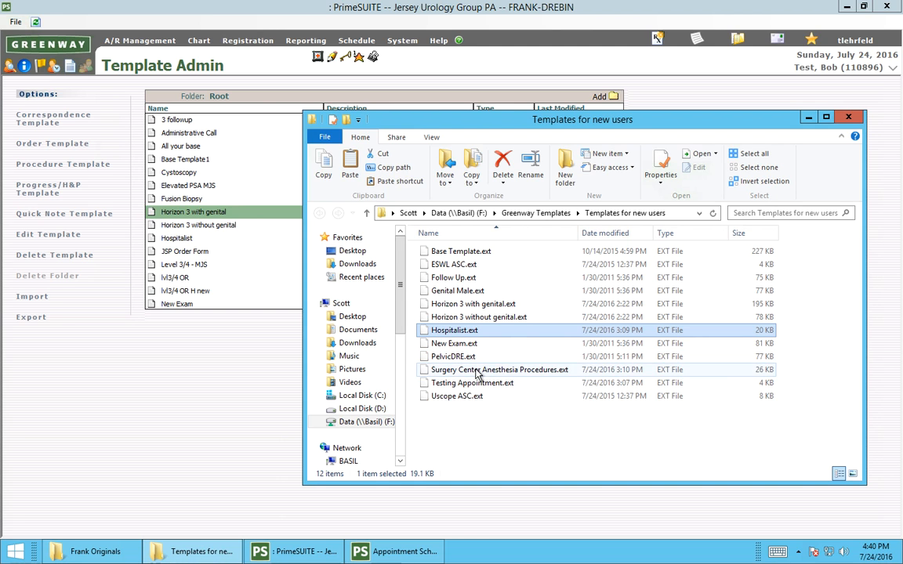
{"action": "left_click", "coordinate": [476, 372]}
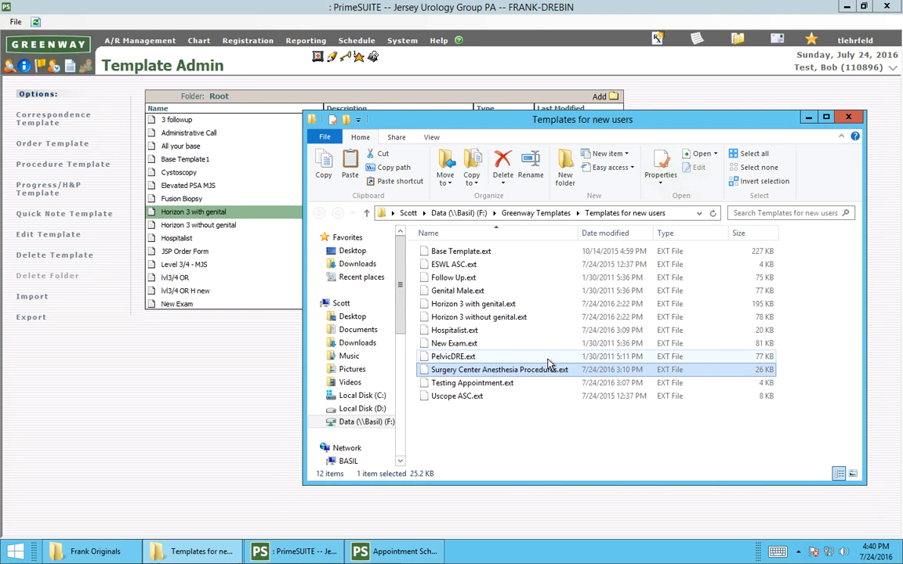
{"action": "left_click", "coordinate": [467, 267]}
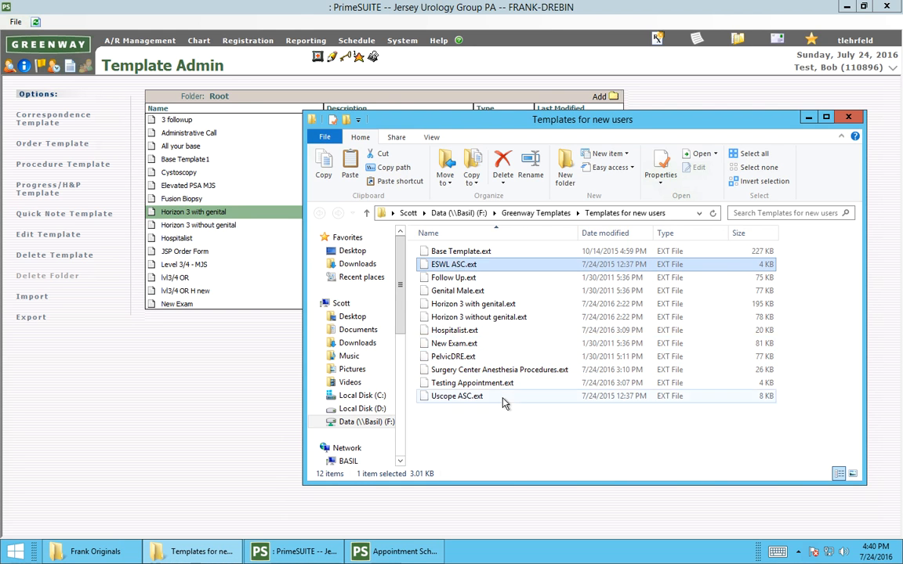
{"action": "left_click", "coordinate": [465, 397]}
{"action": "left_click", "coordinate": [525, 434]}
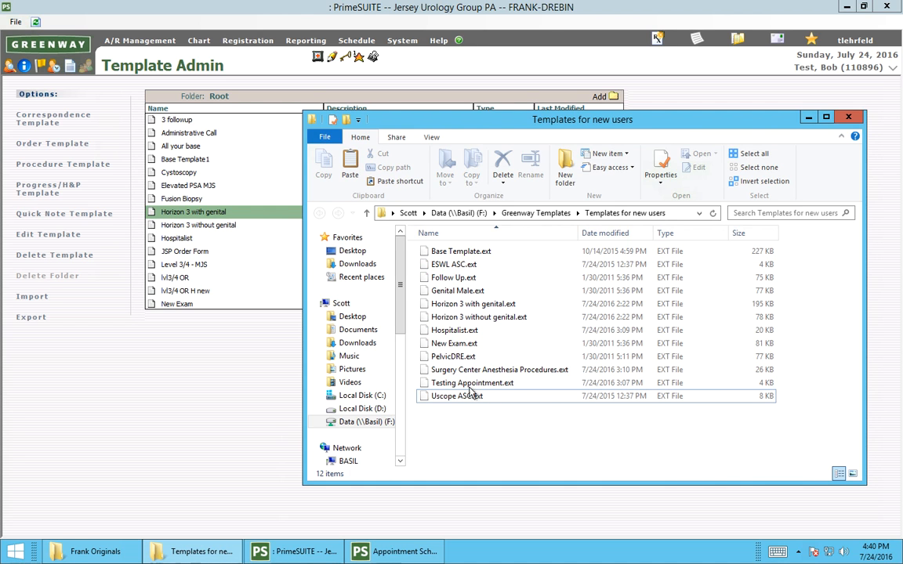
{"action": "left_click", "coordinate": [517, 376]}
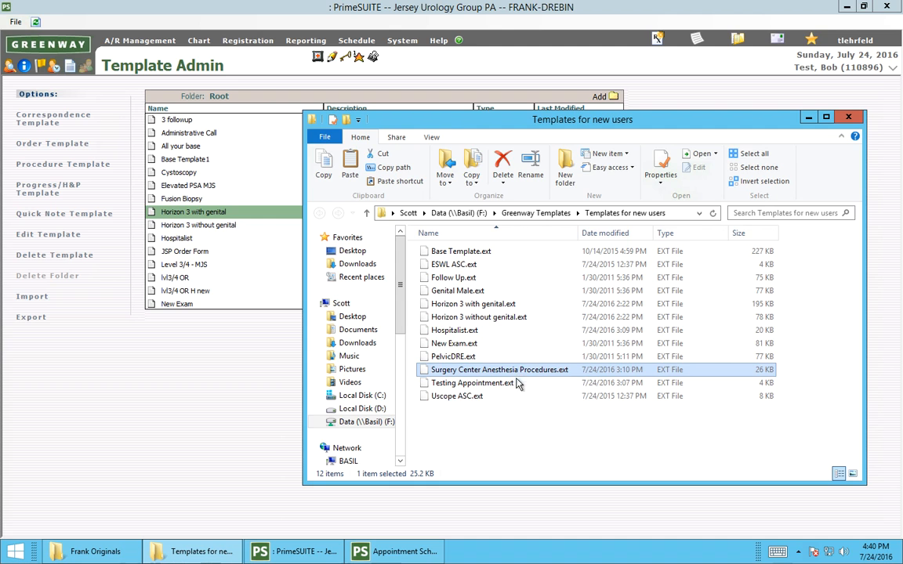
{"action": "left_click", "coordinate": [533, 433]}
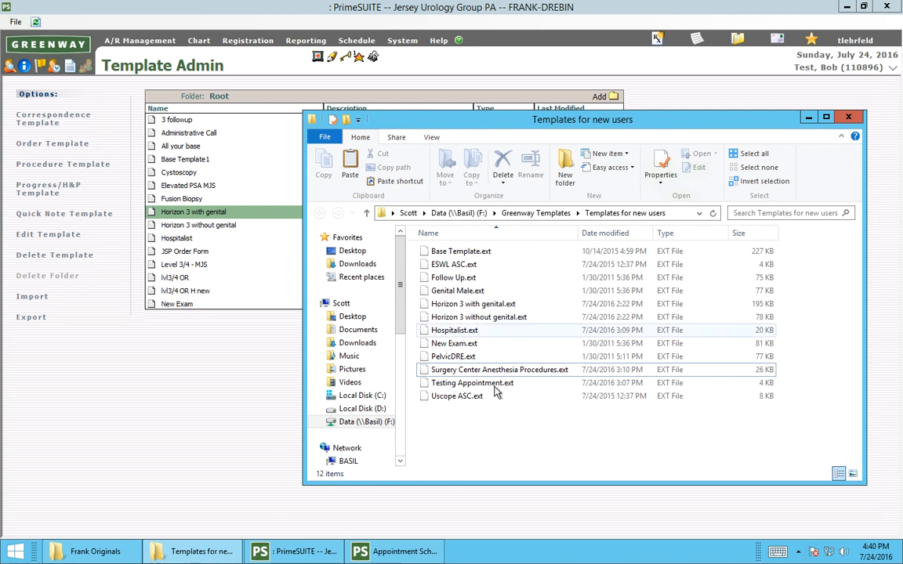
{"action": "left_click", "coordinate": [467, 396]}
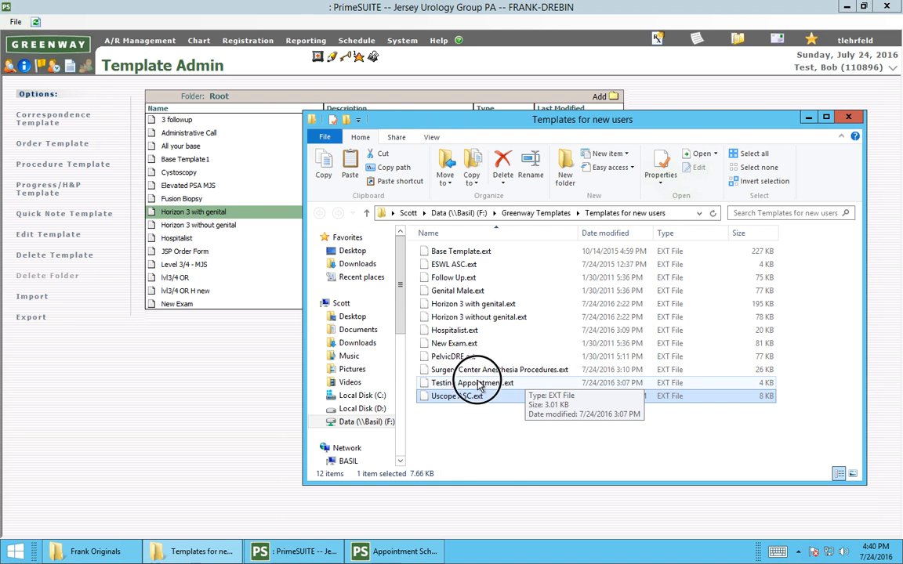
{"action": "left_click", "coordinate": [479, 385]}
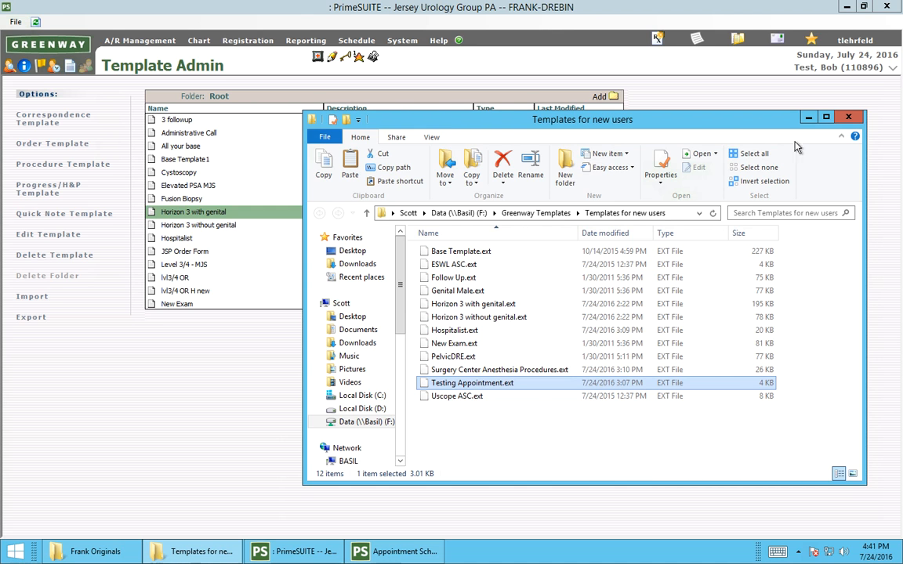
{"action": "left_click", "coordinate": [852, 118]}
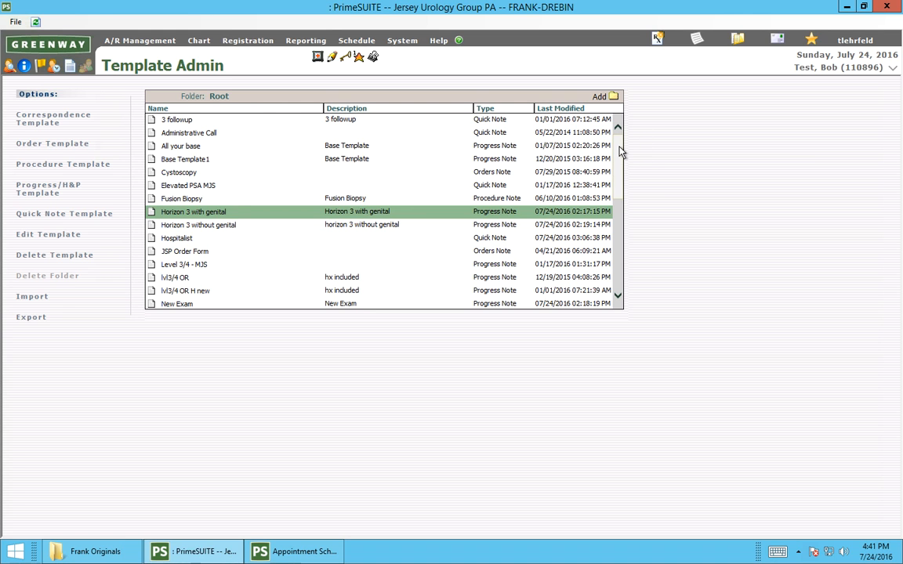
Open Base Template1 for editing and check the available Service Category choices on its start page
{"action": "double_click", "coordinate": [198, 161]}
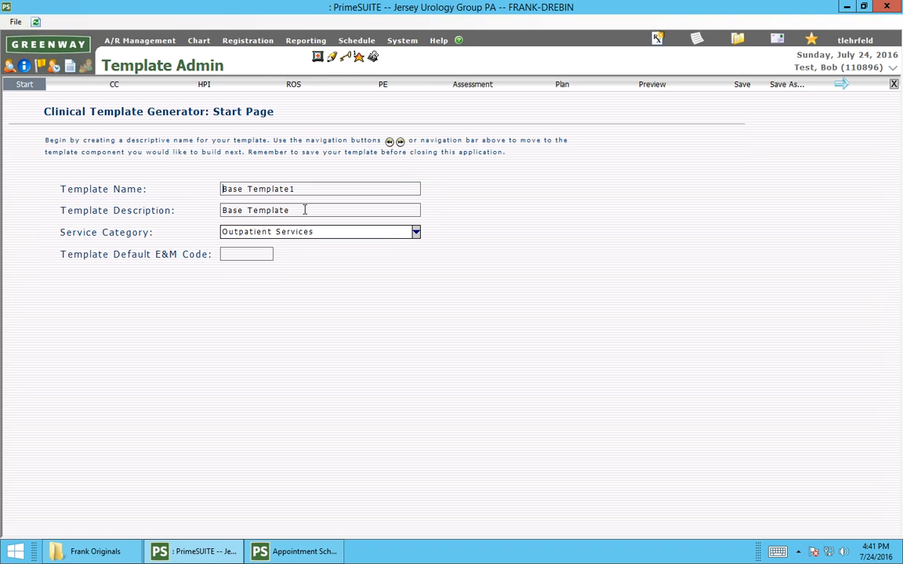
{"action": "left_click", "coordinate": [417, 234]}
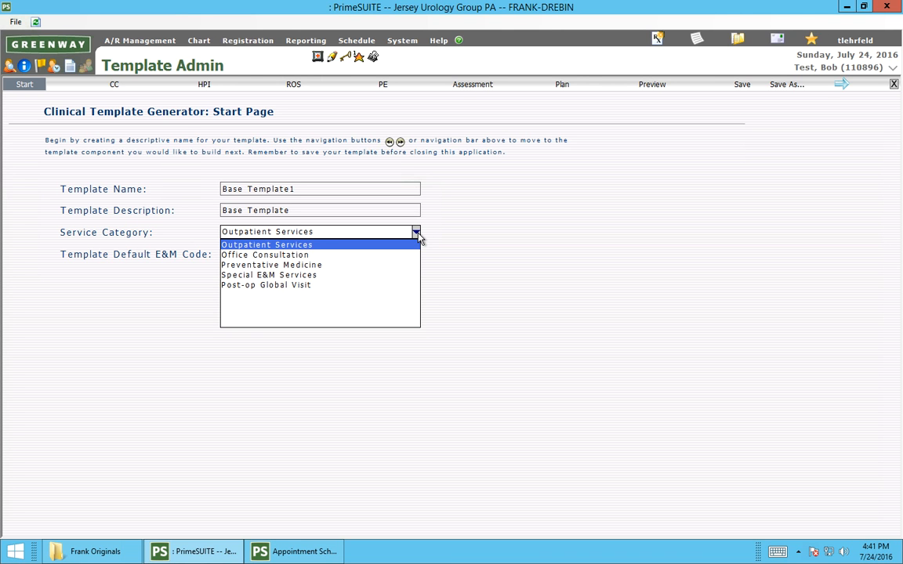
{"action": "left_click", "coordinate": [121, 114]}
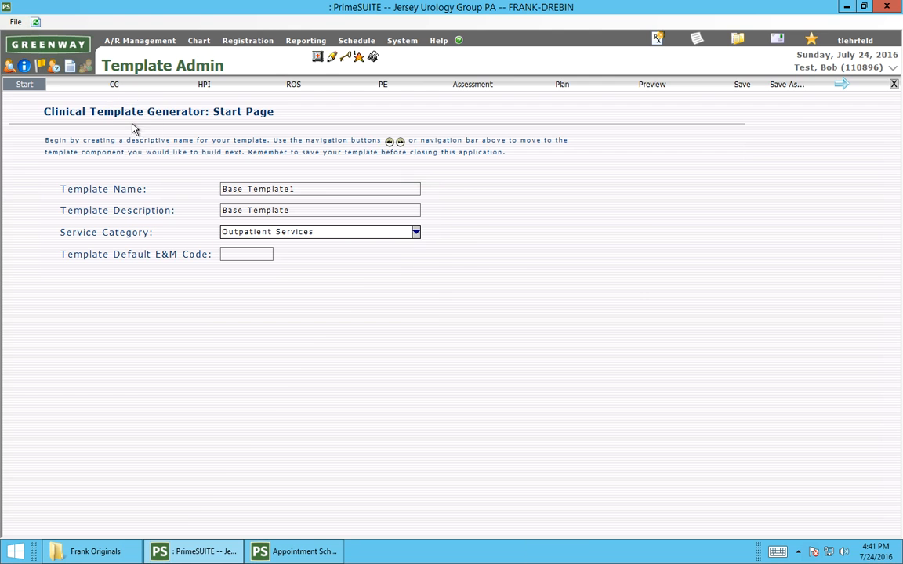
Add a blank complaint option to the Chief Complaint section of Base Template1, and delete it again
{"action": "left_click", "coordinate": [115, 85]}
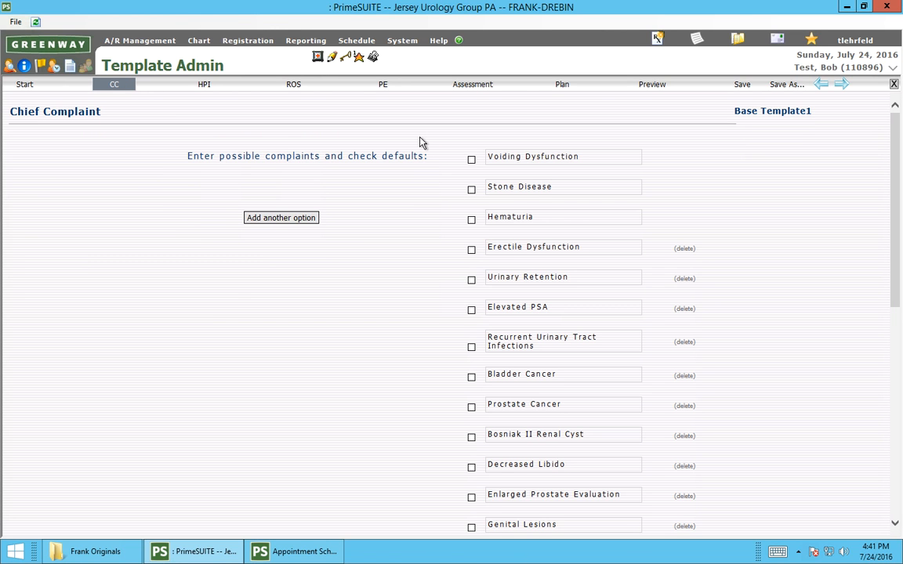
{"action": "left_click_drag", "start_coordinate": [892, 202], "coordinate": [900, 159]}
{"action": "left_click", "coordinate": [561, 187]}
{"action": "left_click", "coordinate": [306, 218]}
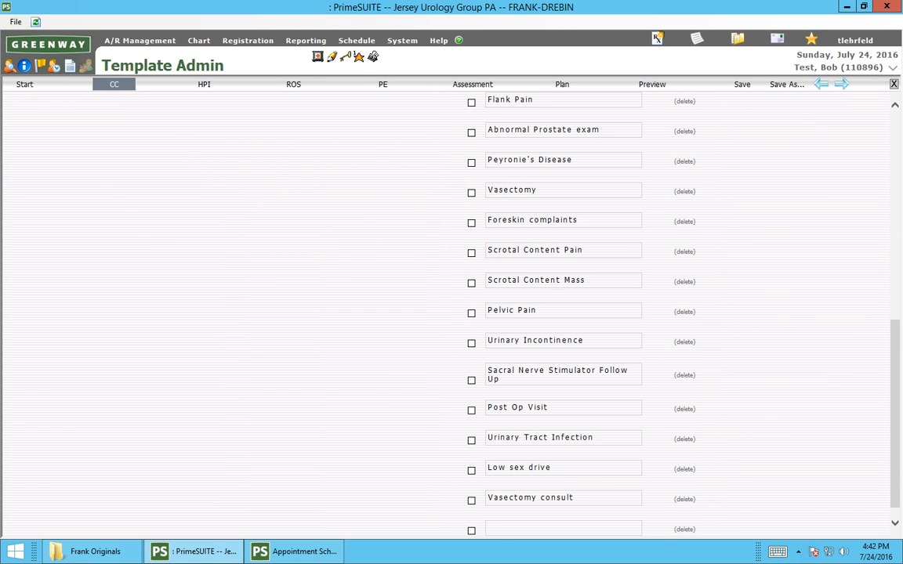
{"action": "left_click", "coordinate": [684, 530]}
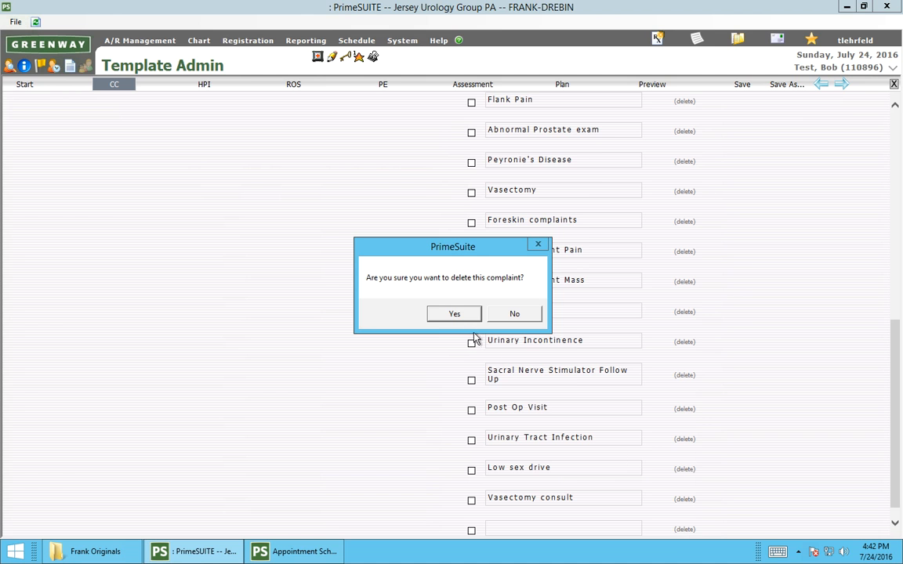
{"action": "left_click", "coordinate": [462, 314]}
Try marking Stone Disease as a default chief complaint, and clear the mark again
{"action": "left_click_drag", "start_coordinate": [900, 206], "coordinate": [896, 165]}
{"action": "left_click", "coordinate": [471, 190]}
{"action": "left_click", "coordinate": [471, 192]}
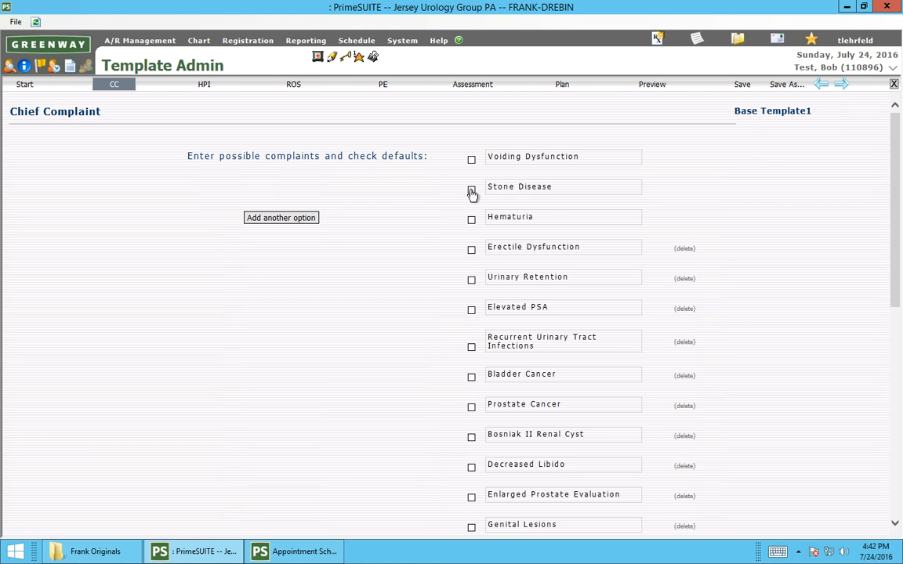
{"action": "left_click", "coordinate": [471, 192]}
{"action": "left_click", "coordinate": [473, 192]}
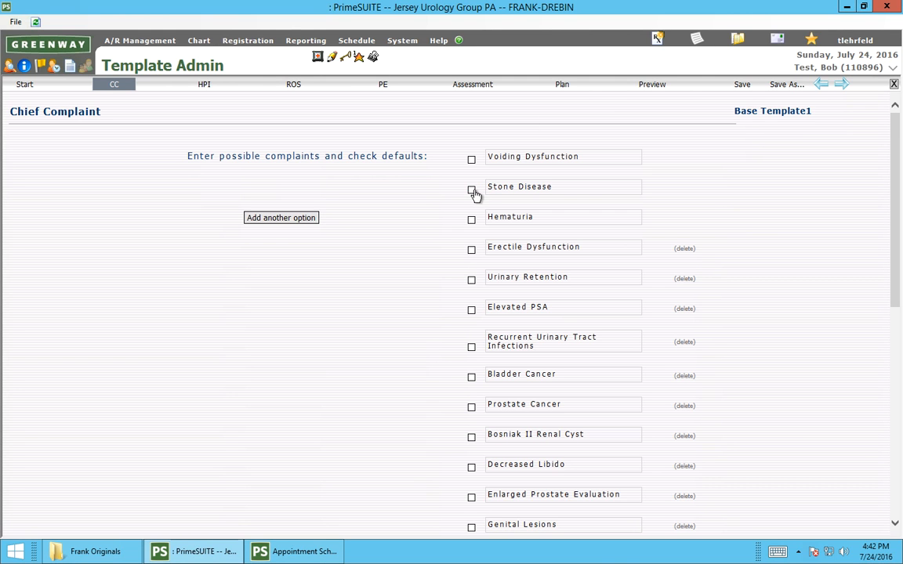
Look over the History of Present Illness sentences of Base Template1, and view the section in the template preview
{"action": "left_click", "coordinate": [203, 86]}
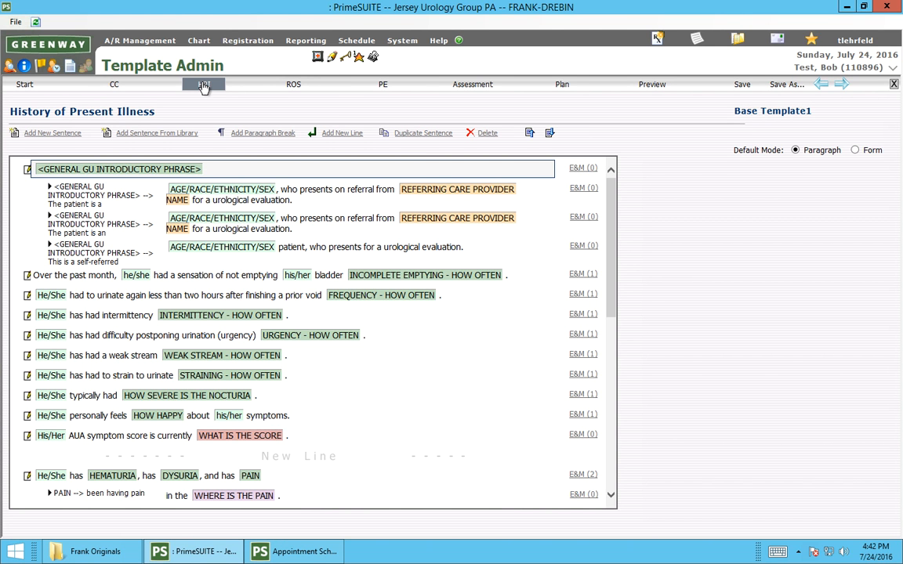
{"action": "left_click_drag", "start_coordinate": [619, 222], "coordinate": [623, 182]}
{"action": "left_click", "coordinate": [653, 86]}
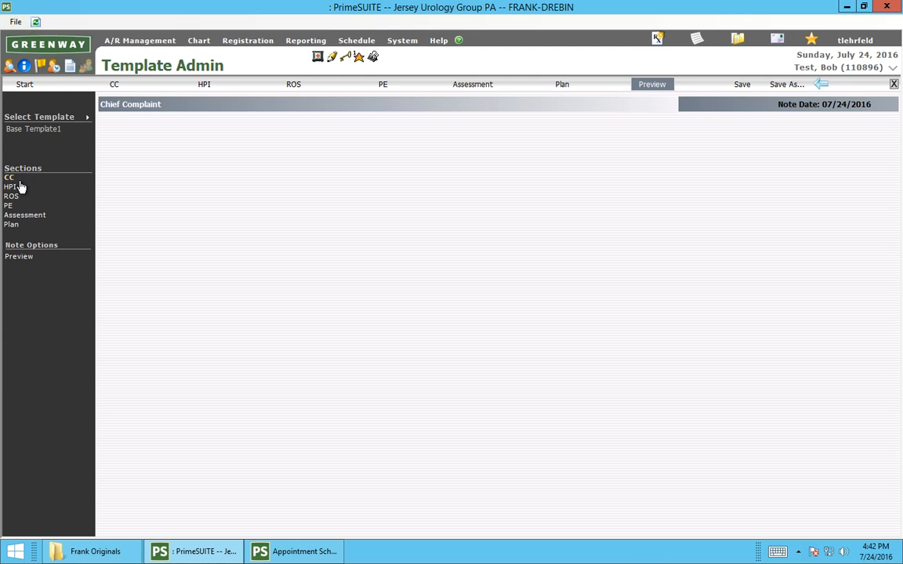
{"action": "left_click", "coordinate": [12, 189]}
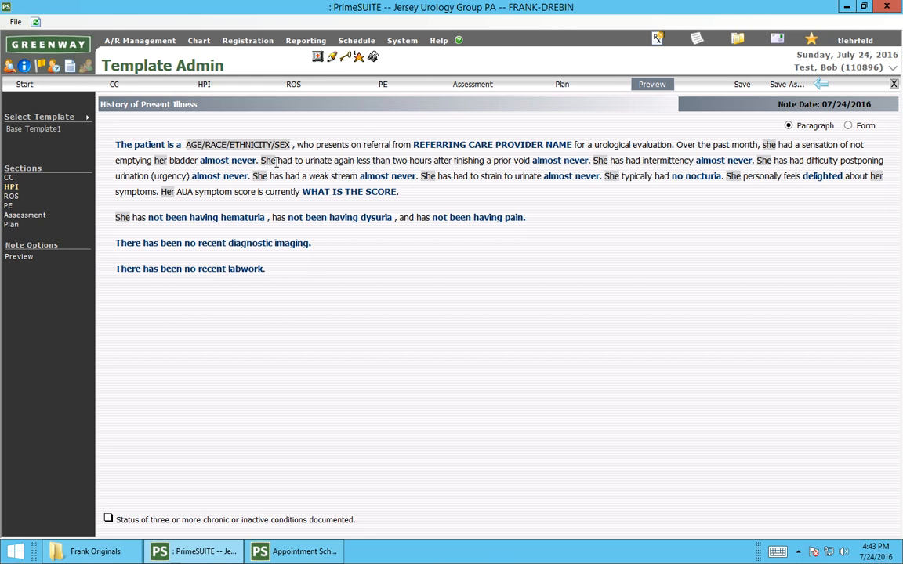
In the HPI preview, choose a follow-up visit, incomplete emptying less than one time in five, frequency half the time, and the remaining voiding symptoms through straining more than half
{"action": "left_click", "coordinate": [145, 149]}
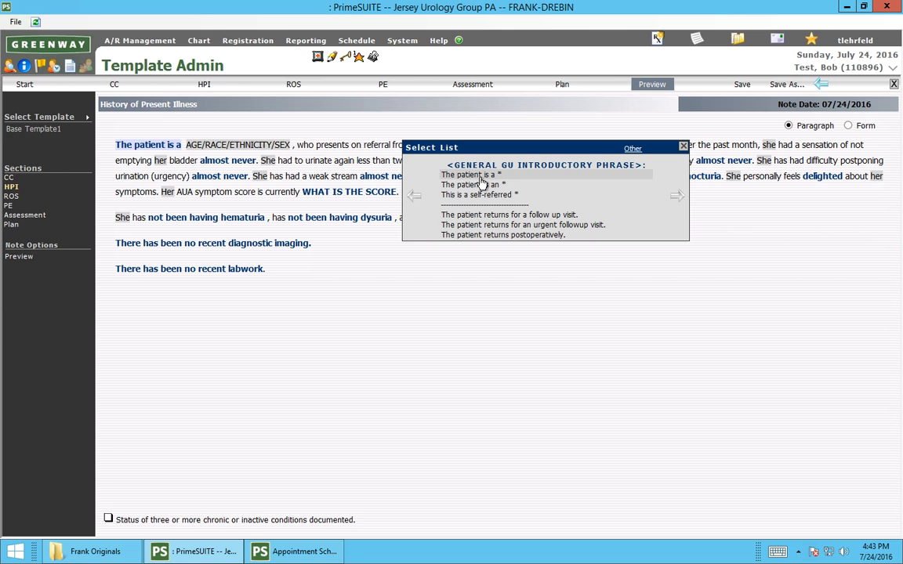
{"action": "left_click", "coordinate": [530, 216]}
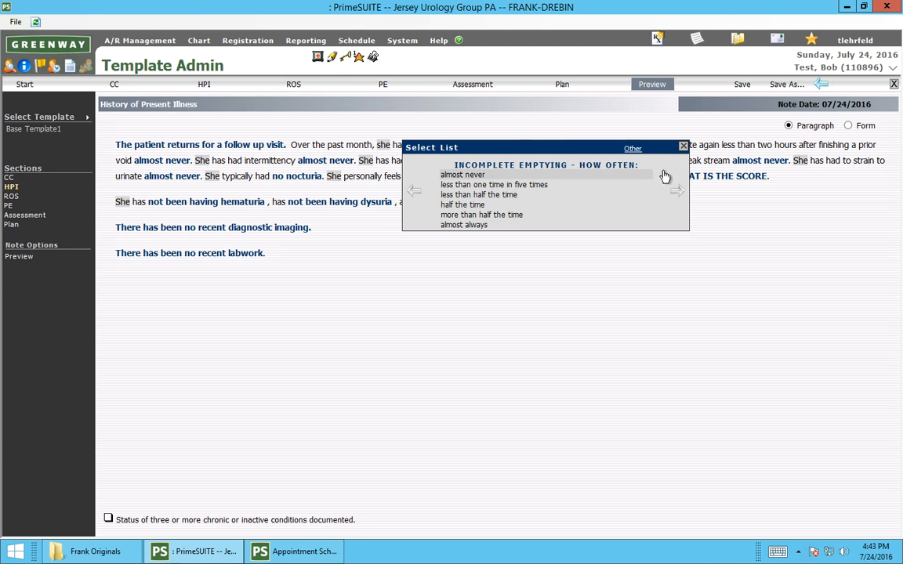
{"action": "left_click", "coordinate": [487, 186]}
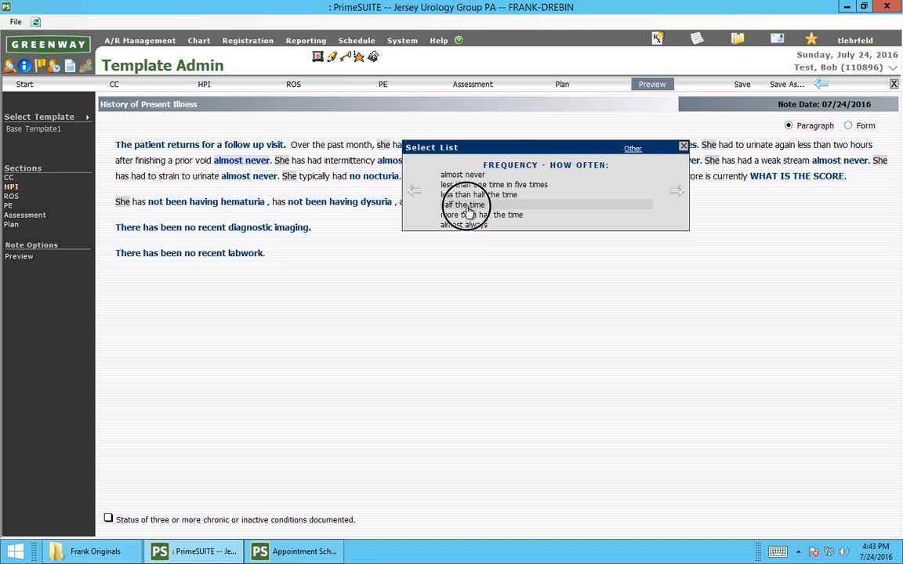
{"action": "left_click", "coordinate": [472, 205]}
{"action": "left_click", "coordinate": [473, 217]}
{"action": "left_click", "coordinate": [462, 217]}
{"action": "left_click", "coordinate": [466, 217]}
{"action": "left_click", "coordinate": [474, 217]}
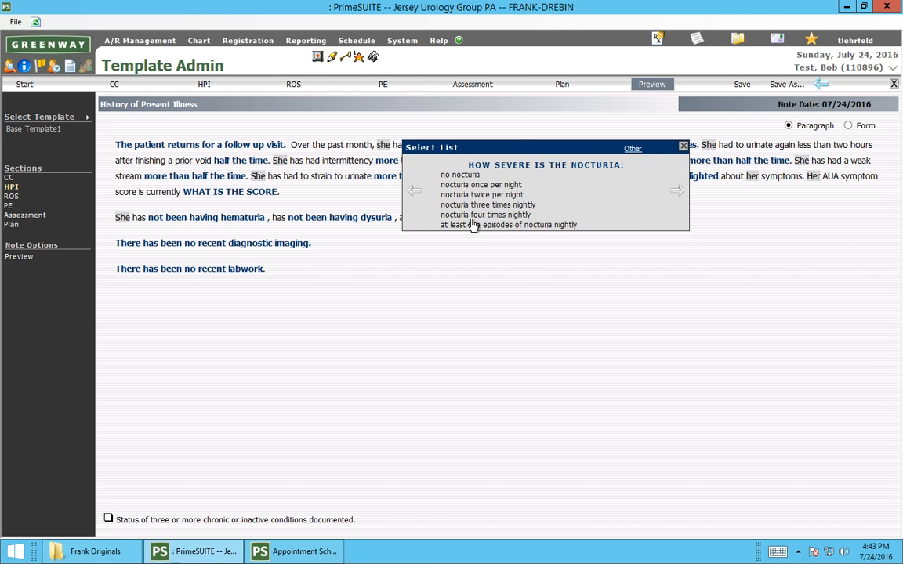
Set the previewed nocturia to four times nightly, the patient's feeling to pleased, and the AUA symptom score to 21
{"action": "left_click", "coordinate": [491, 218]}
{"action": "left_click", "coordinate": [472, 185]}
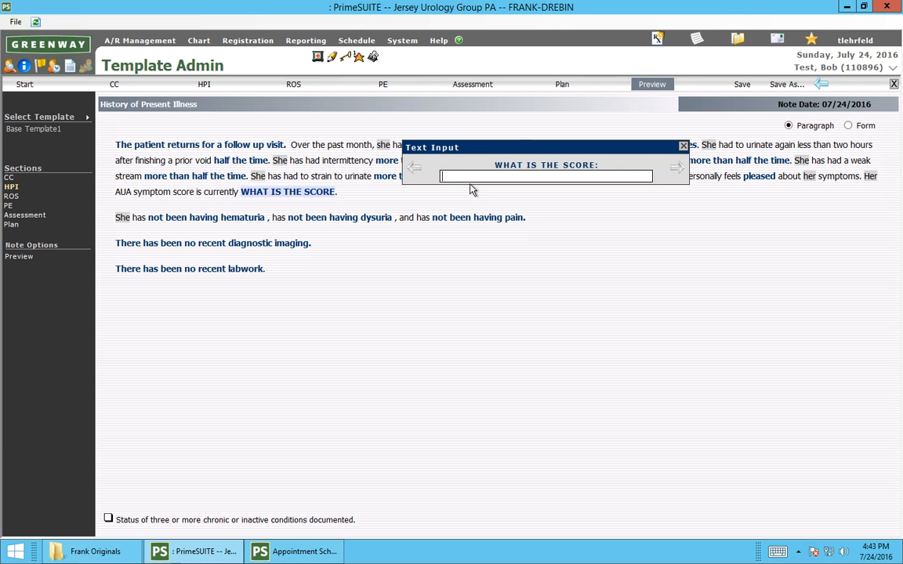
{"action": "type", "text": "21"}
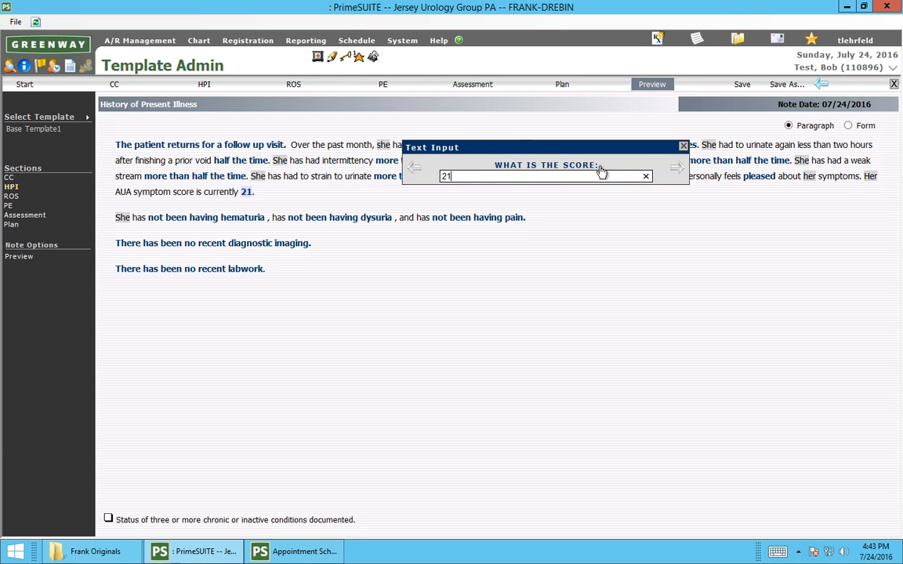
{"action": "left_click", "coordinate": [684, 148]}
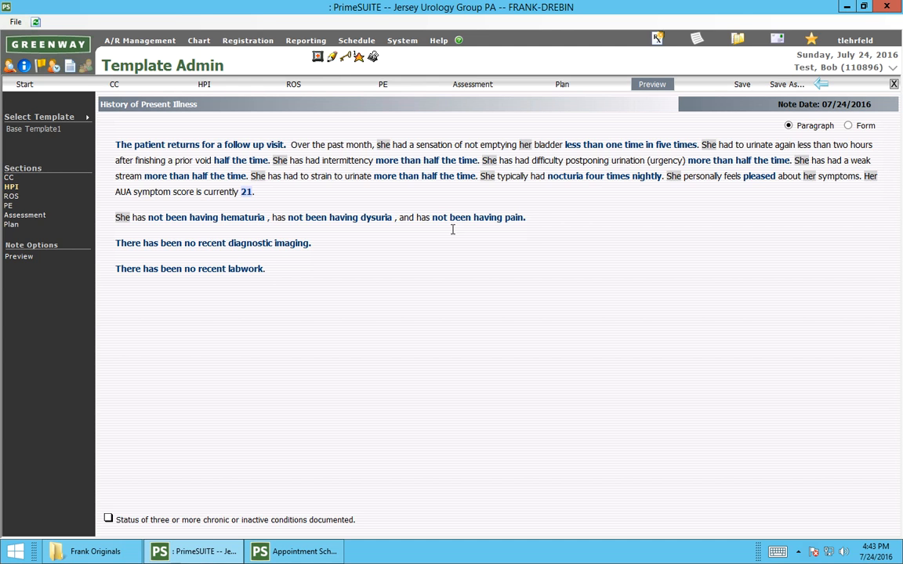
Record hematuria as present, dysuria as absent, and pain in the kidneys and bladder in the HPI preview
{"action": "left_click", "coordinate": [177, 216]}
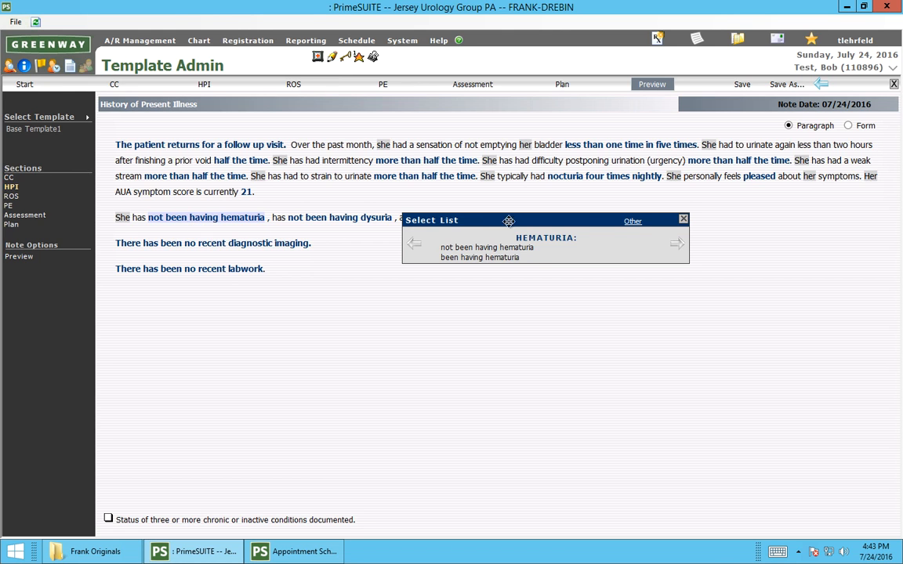
{"action": "left_click", "coordinate": [469, 257]}
{"action": "left_click", "coordinate": [467, 247]}
{"action": "left_click", "coordinate": [470, 256]}
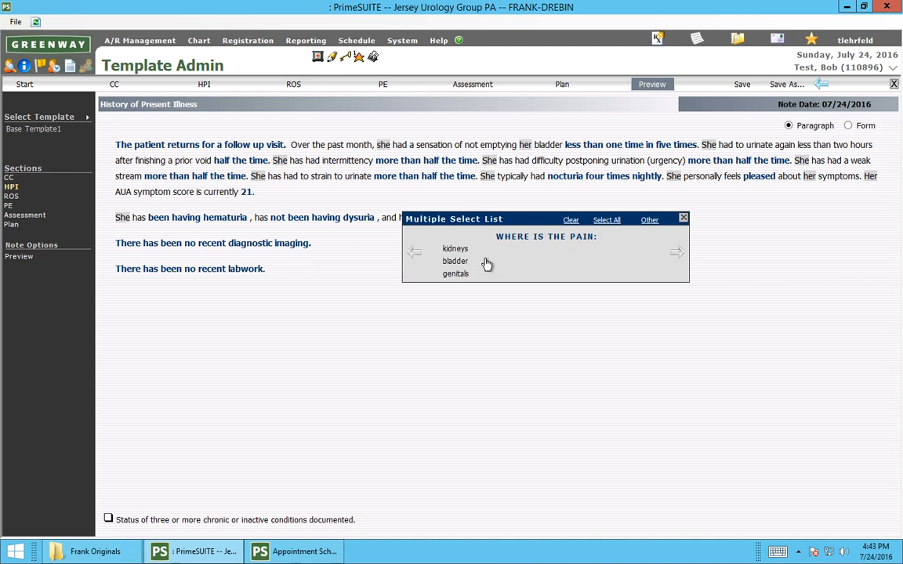
{"action": "left_click", "coordinate": [451, 250]}
{"action": "left_click", "coordinate": [456, 261]}
{"action": "left_click", "coordinate": [679, 252]}
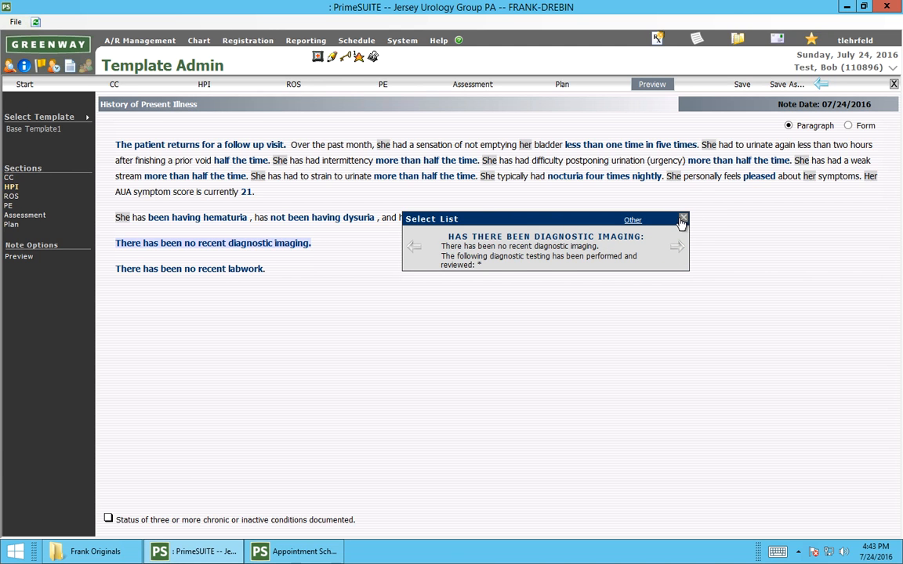
Close the diagnostic imaging choices in the preview and look over the HPI sentences through the diagnostic imaging section of Base Template1
{"action": "left_click", "coordinate": [681, 219]}
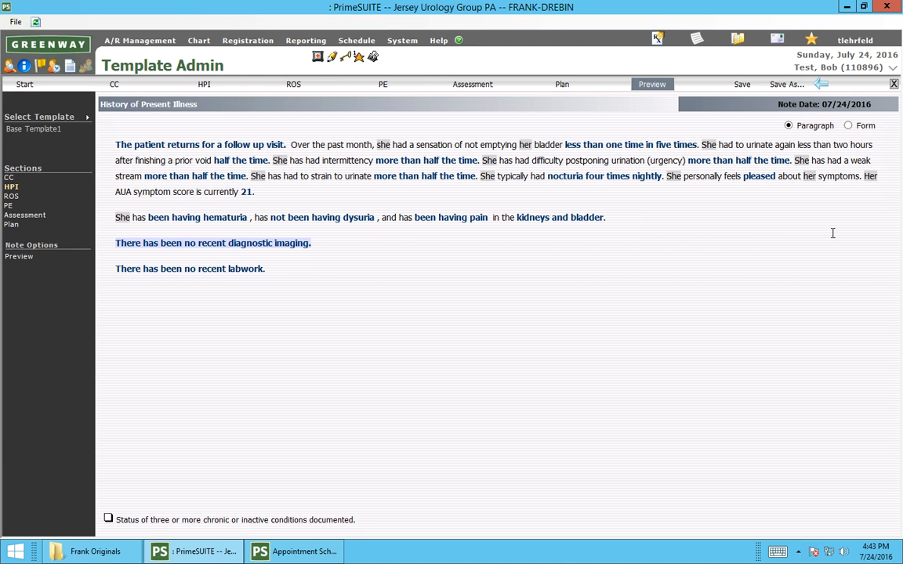
{"action": "left_click", "coordinate": [204, 87]}
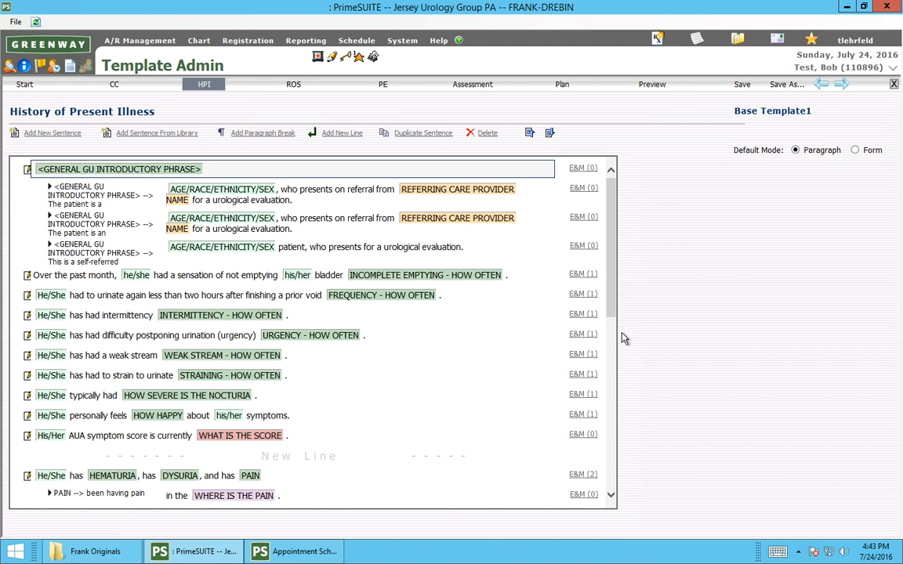
{"action": "scroll", "coordinate": [552, 309], "scroll_direction": "down", "scroll_amount": 5}
{"action": "left_click_drag", "start_coordinate": [615, 355], "coordinate": [656, 250]}
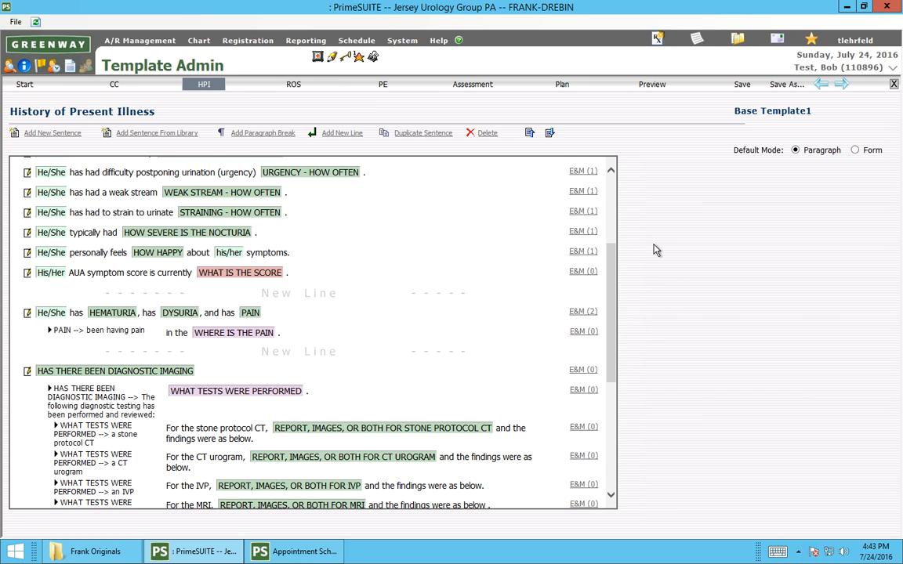
Look over the Review of Systems findings of Base Template1 and the list of saved physical exam types
{"action": "left_click", "coordinate": [293, 84]}
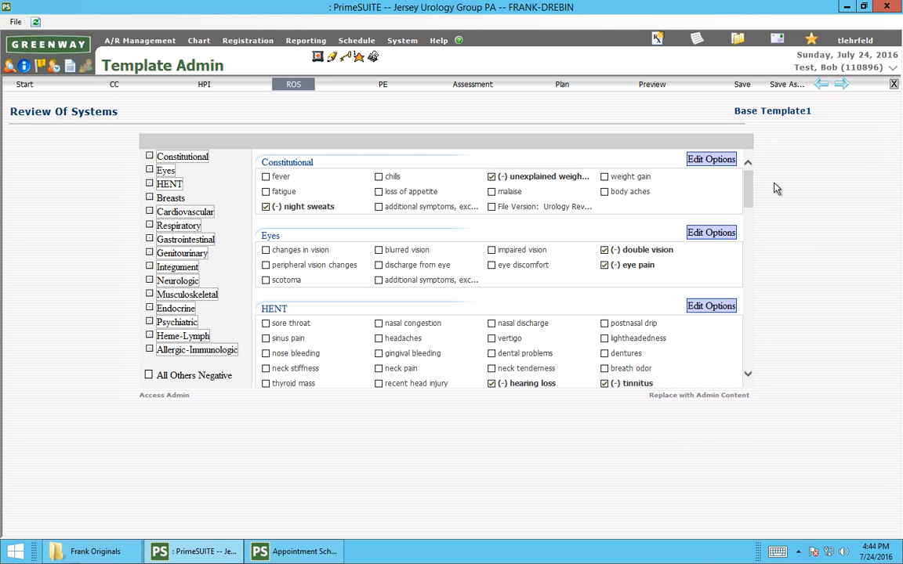
{"action": "left_click", "coordinate": [748, 185]}
{"action": "left_click_drag", "start_coordinate": [747, 186], "coordinate": [764, 177]}
{"action": "left_click", "coordinate": [385, 86]}
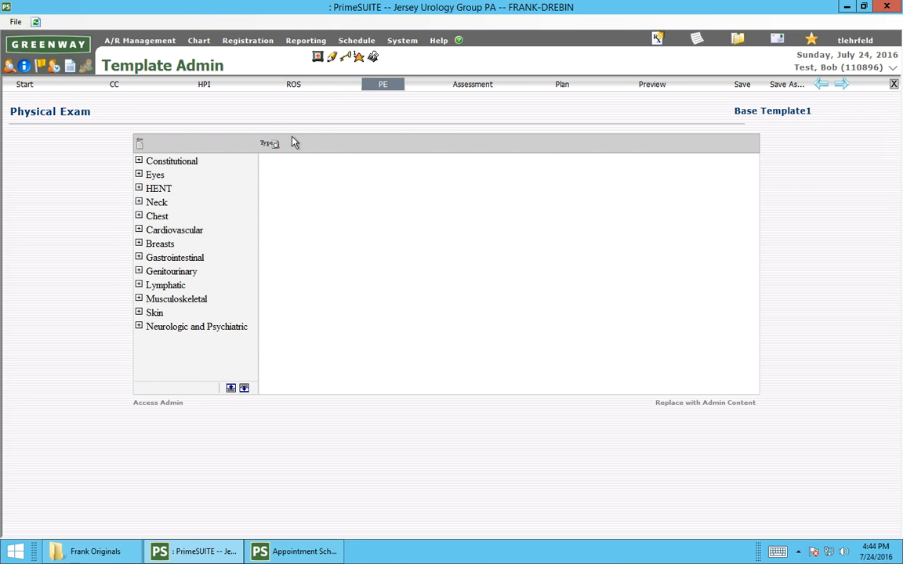
{"action": "left_click", "coordinate": [274, 144]}
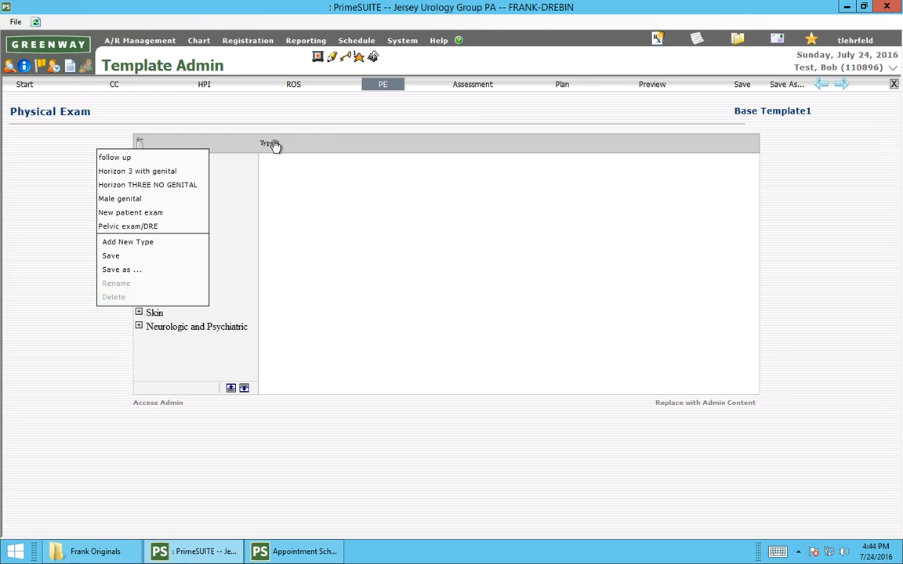
View the Physical Exam, Review of Systems and HPI sections in the template preview
{"action": "left_click", "coordinate": [655, 86]}
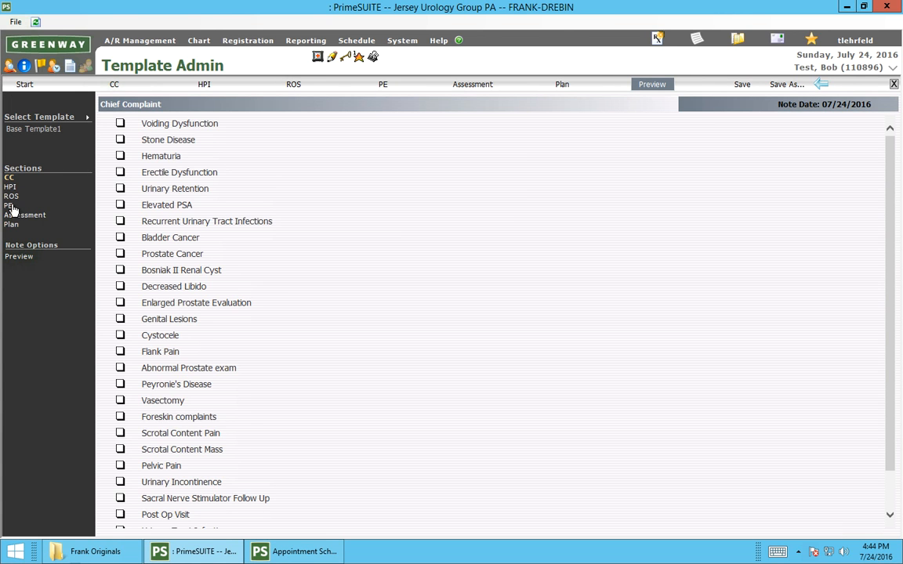
{"action": "left_click", "coordinate": [10, 206]}
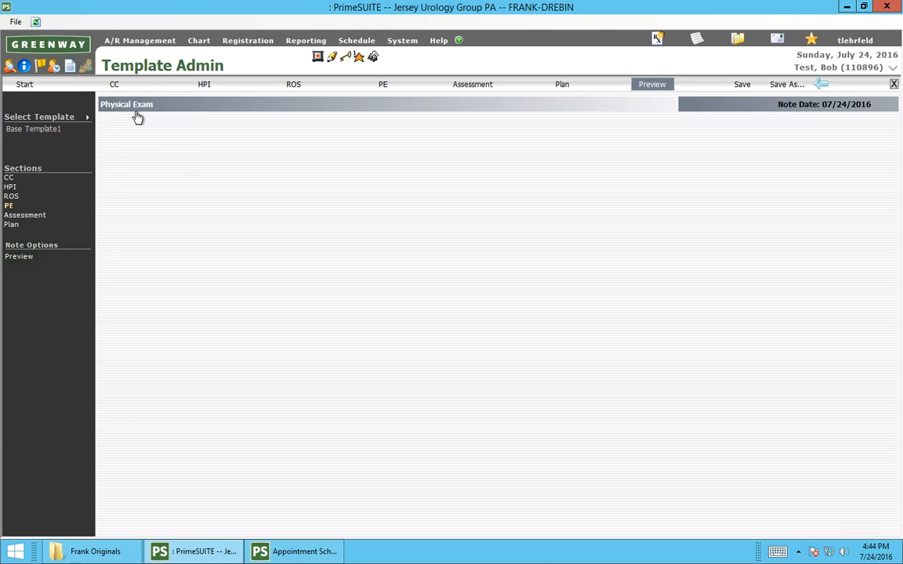
{"action": "left_click", "coordinate": [18, 196]}
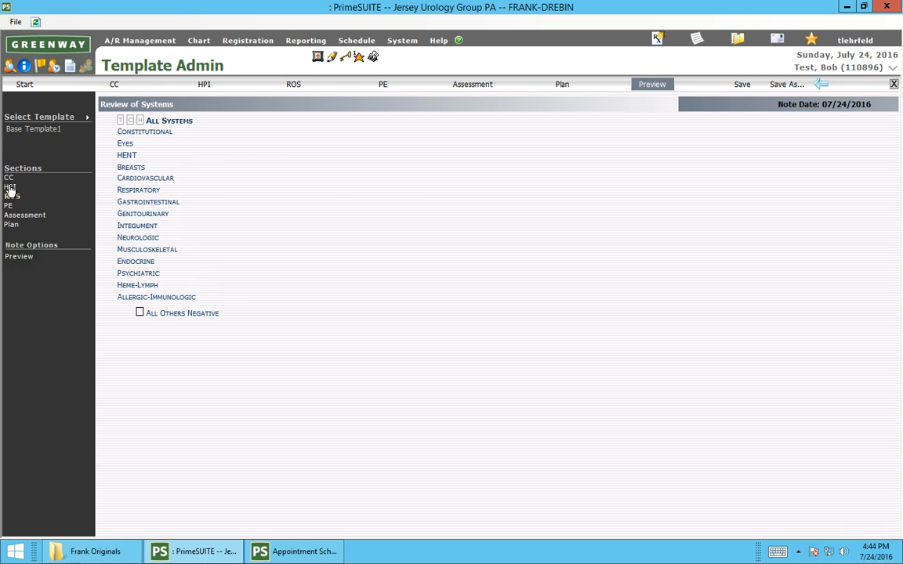
{"action": "left_click", "coordinate": [11, 187]}
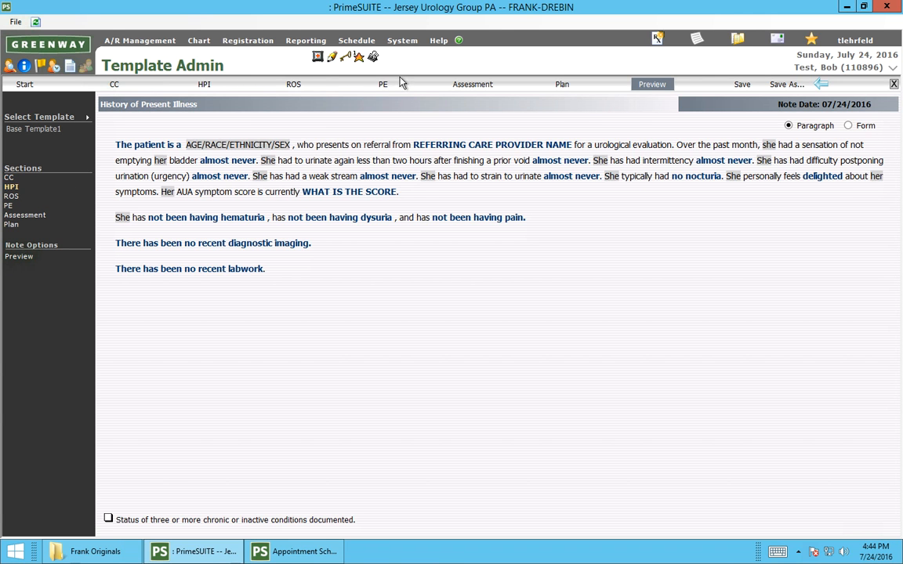
Look over the differential diagnosis list in the Assessment section, highlighting the entries from BPH with Urinary Obstruction through Kidney Stone
{"action": "left_click", "coordinate": [473, 85]}
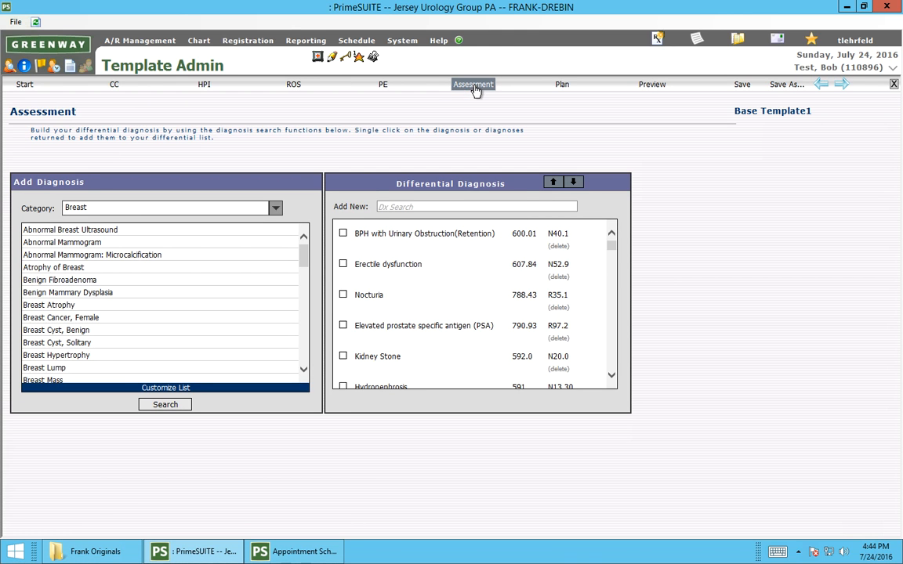
{"action": "left_click", "coordinate": [615, 274]}
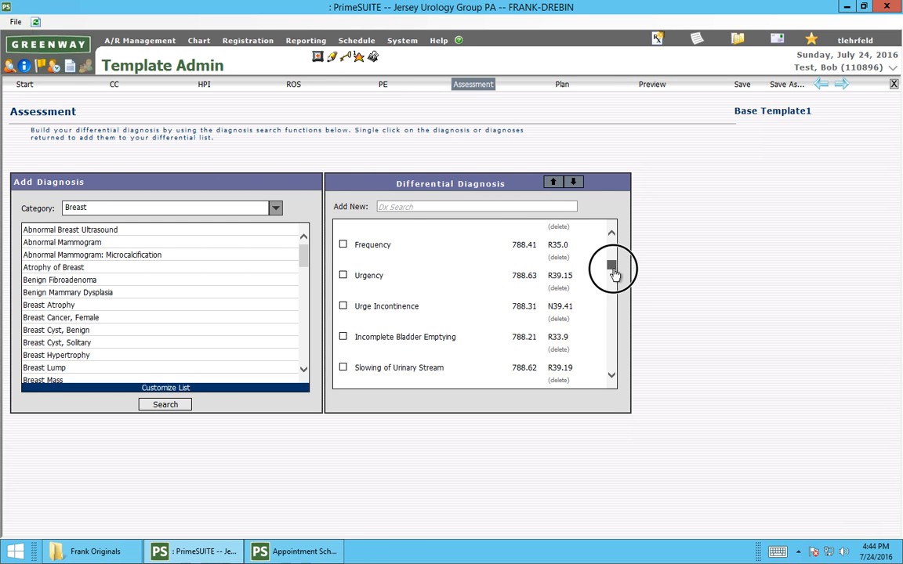
{"action": "left_click_drag", "start_coordinate": [615, 274], "coordinate": [613, 236]}
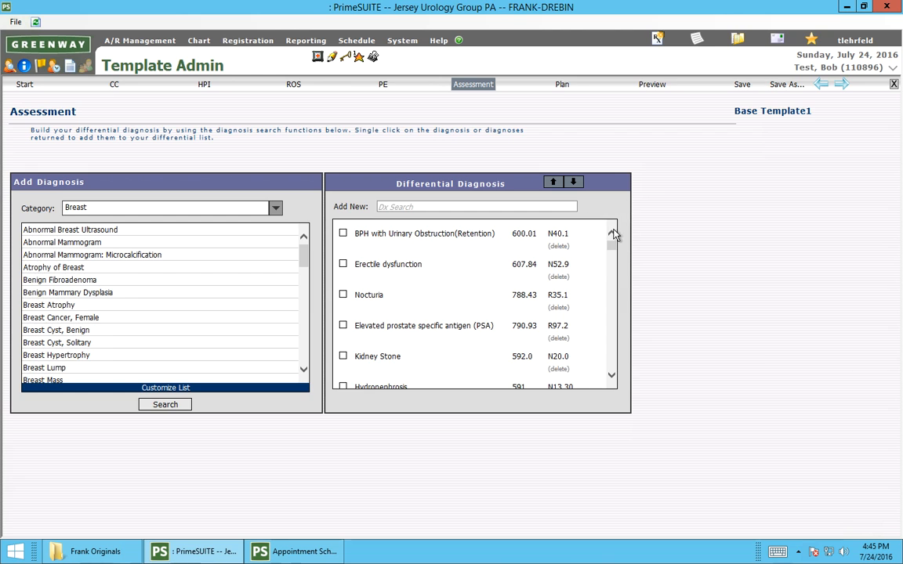
{"action": "left_click", "coordinate": [440, 245]}
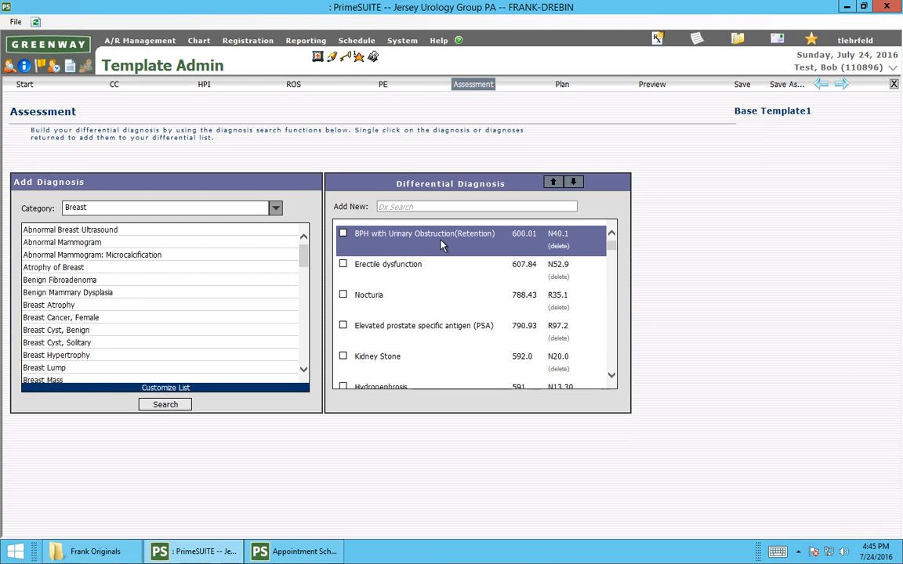
{"action": "left_click", "coordinate": [415, 276]}
{"action": "left_click", "coordinate": [376, 305]}
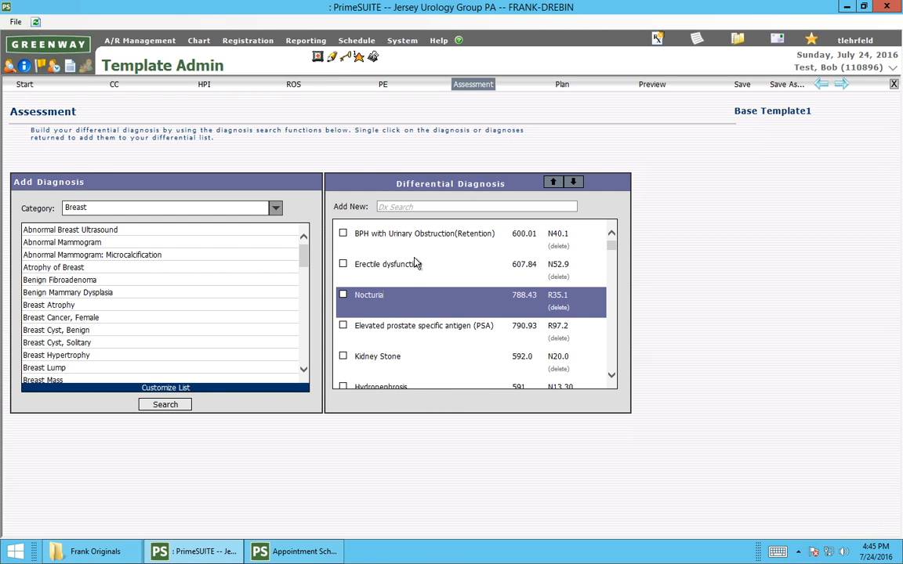
{"action": "left_click", "coordinate": [404, 246]}
{"action": "left_click", "coordinate": [346, 273]}
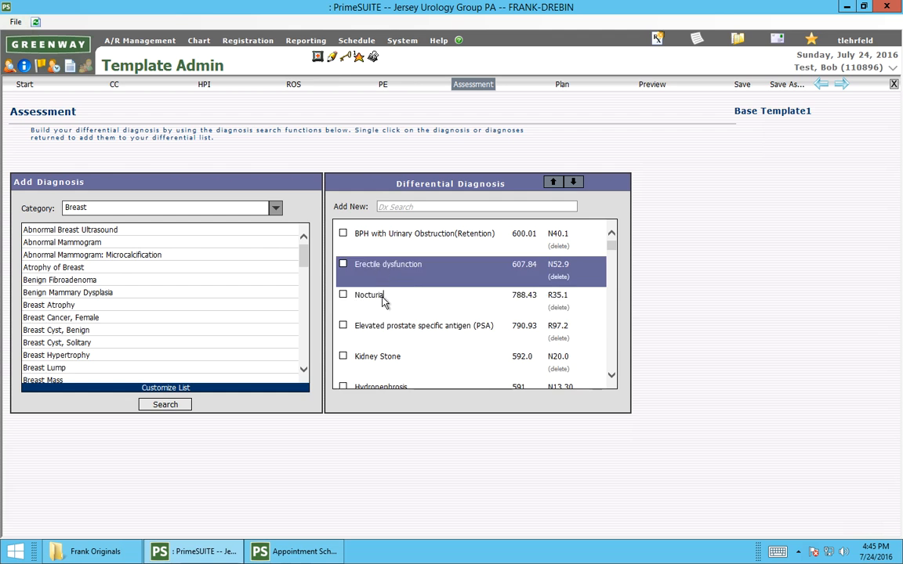
{"action": "left_click", "coordinate": [362, 297]}
{"action": "left_click", "coordinate": [400, 330]}
{"action": "left_click", "coordinate": [403, 361]}
Find the diagnosis Renal cancer by searching "renal can" and add it to the differential diagnosis list
{"action": "left_click", "coordinate": [428, 206]}
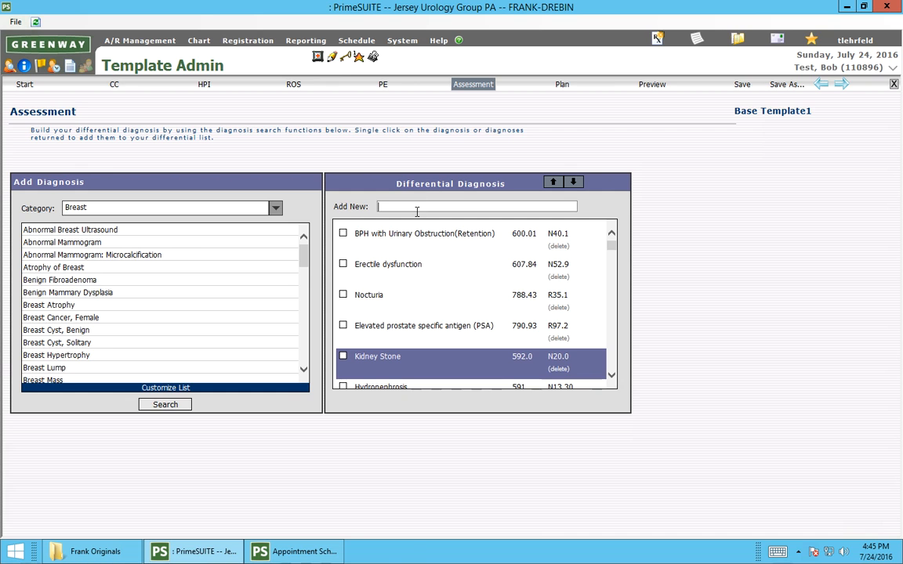
{"action": "type", "text": "renal can"}
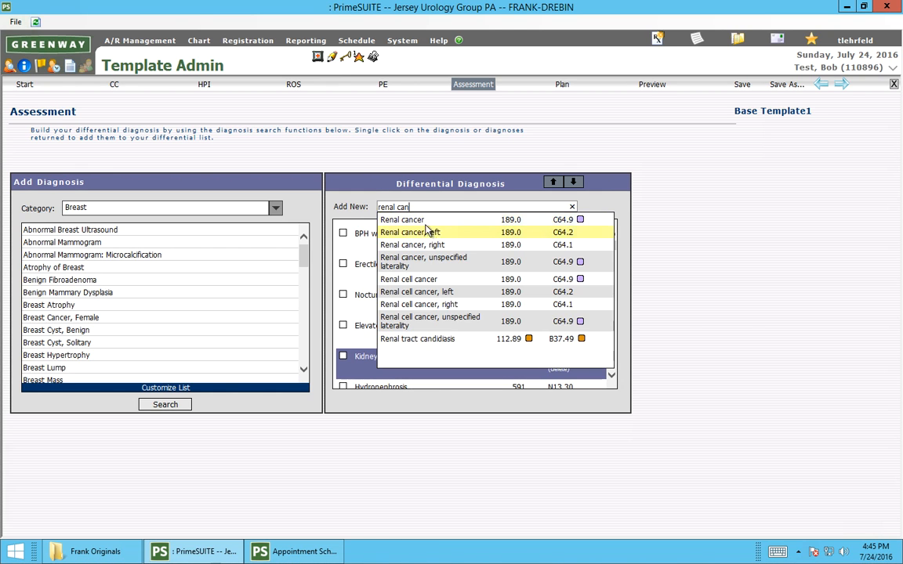
{"action": "left_click", "coordinate": [422, 224]}
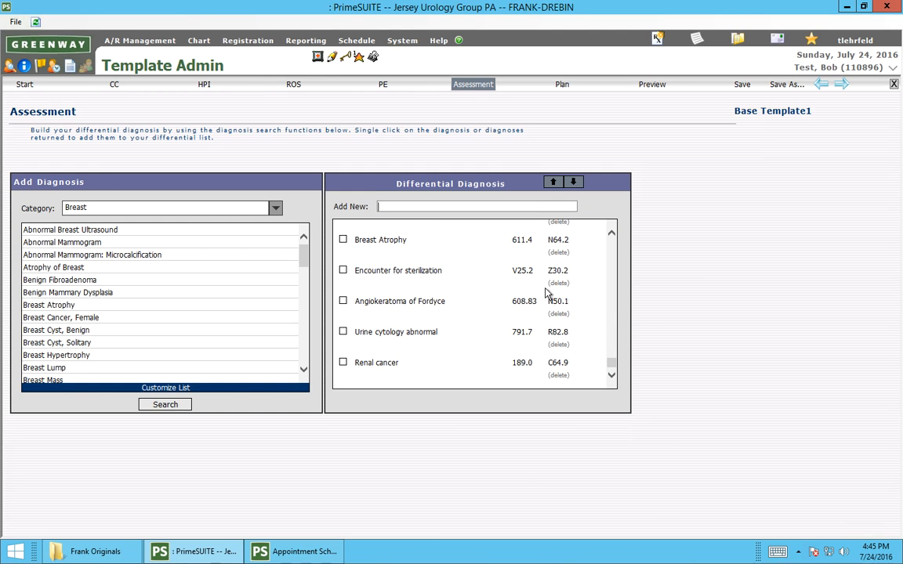
Move Renal cancer up three places in the differential diagnosis list and return it to the end
{"action": "left_click", "coordinate": [372, 368]}
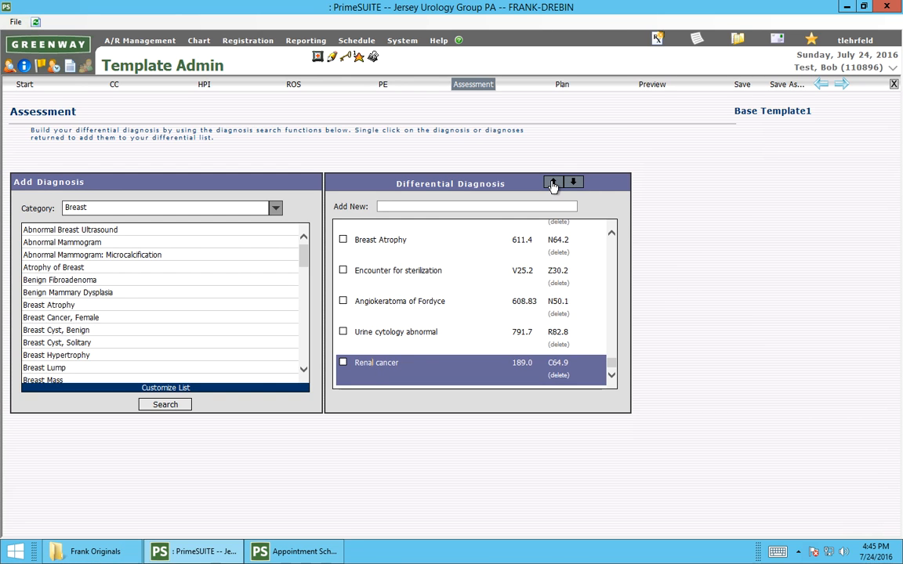
{"action": "left_click", "coordinate": [552, 183]}
{"action": "left_click", "coordinate": [552, 183]}
{"action": "left_click", "coordinate": [553, 183]}
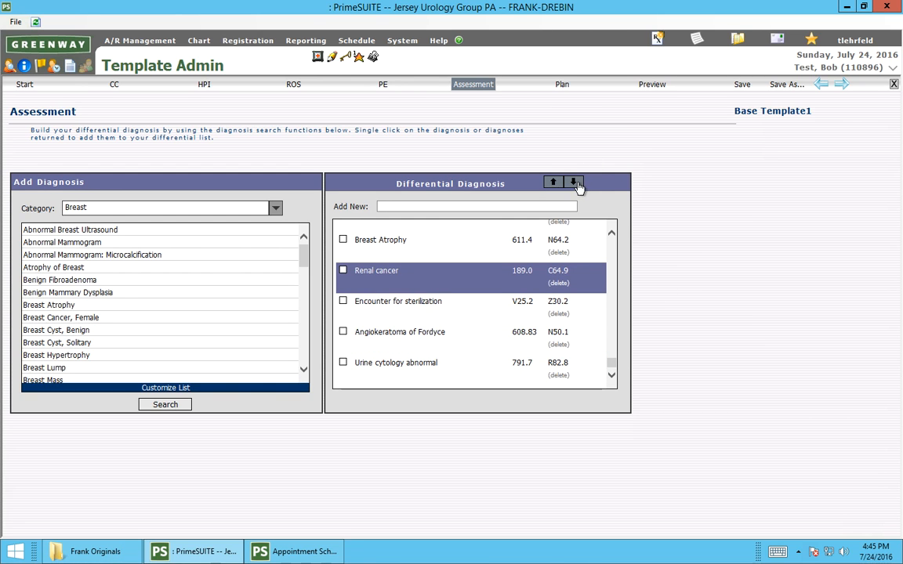
{"action": "left_click", "coordinate": [575, 182]}
{"action": "left_click", "coordinate": [574, 183]}
{"action": "left_click", "coordinate": [575, 182]}
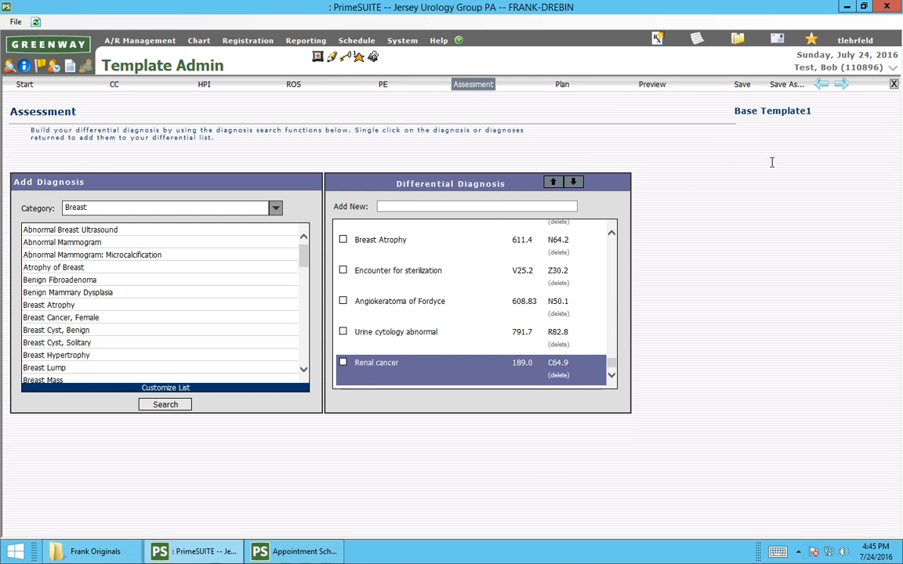
Examine the Plan section's common orders, the BPH orders and instructions, and the erectile dysfunction lab orders
{"action": "left_click", "coordinate": [561, 84]}
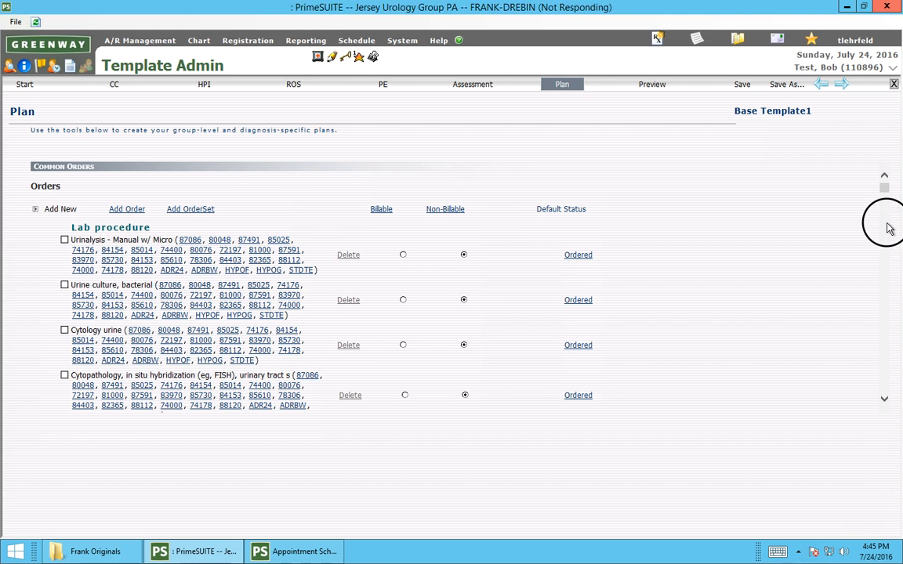
{"action": "left_click_drag", "start_coordinate": [885, 201], "coordinate": [884, 207]}
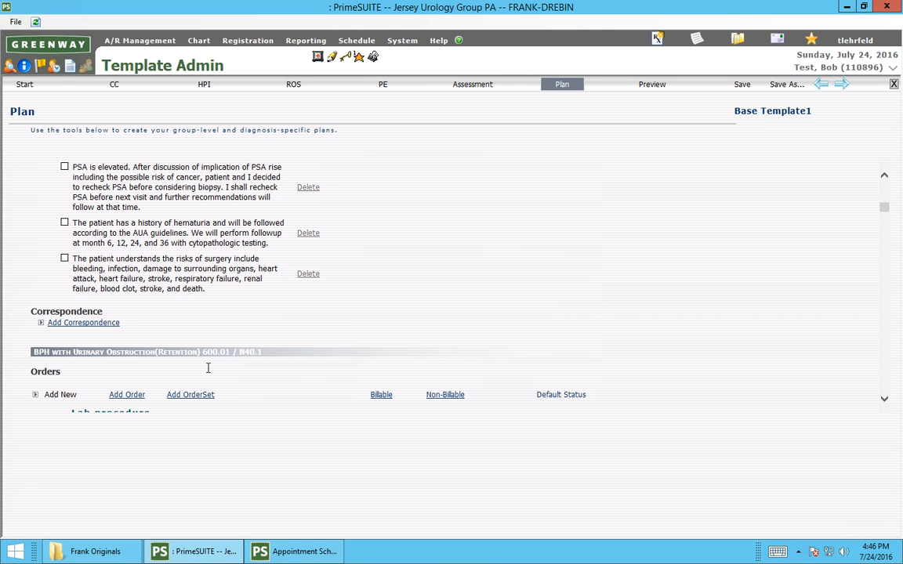
{"action": "scroll", "coordinate": [207, 370], "scroll_direction": "down", "scroll_amount": 3}
{"action": "scroll", "coordinate": [208, 367], "scroll_direction": "down", "scroll_amount": 2}
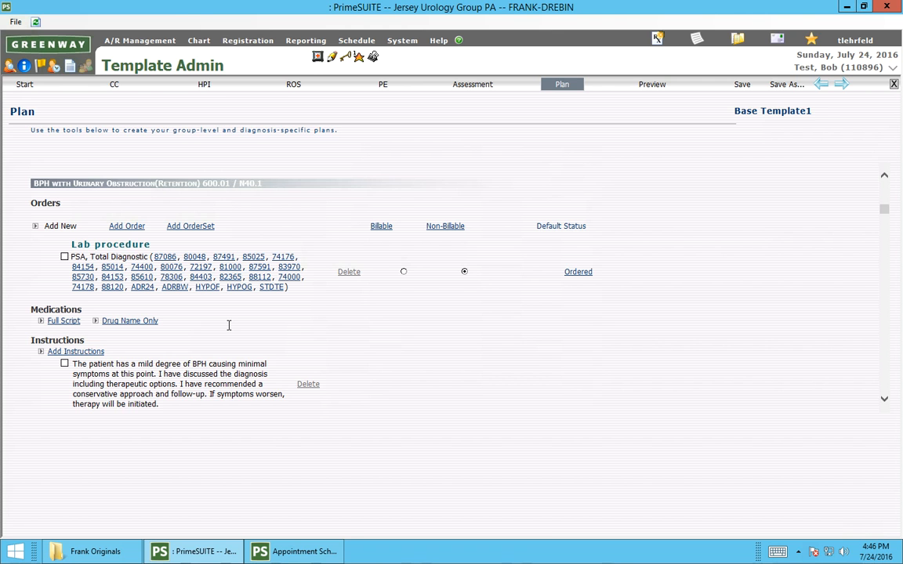
{"action": "scroll", "coordinate": [229, 325], "scroll_direction": "down", "scroll_amount": 4}
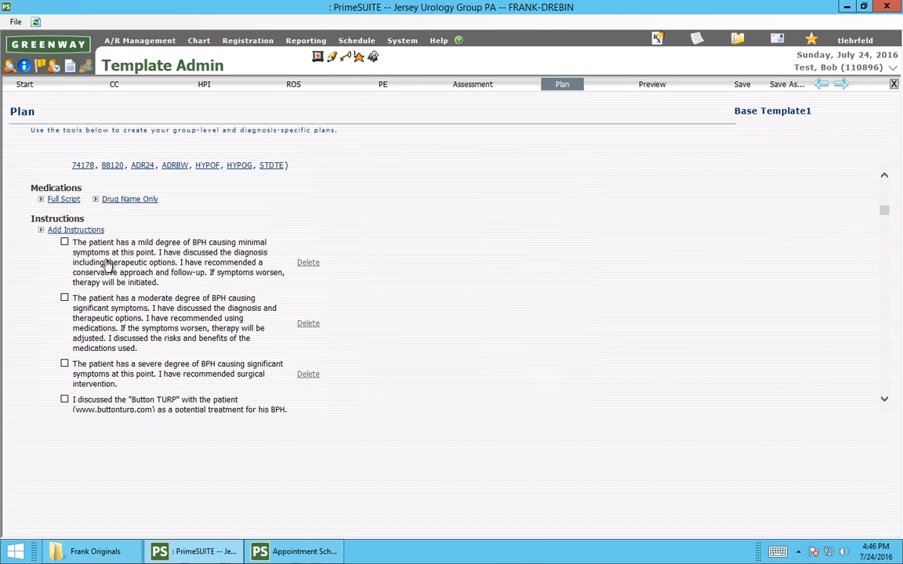
{"action": "scroll", "coordinate": [102, 274], "scroll_direction": "down", "scroll_amount": 3}
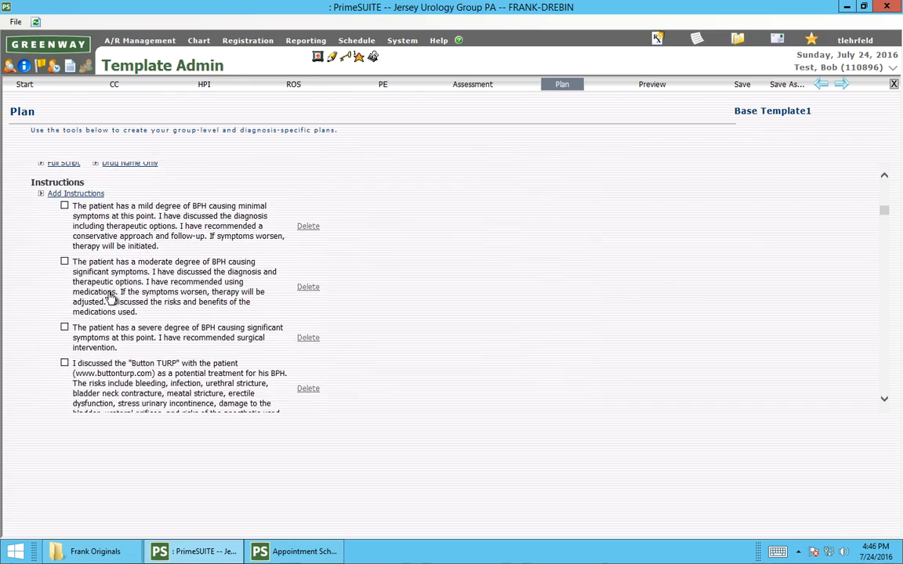
{"action": "scroll", "coordinate": [110, 296], "scroll_direction": "down", "scroll_amount": 8}
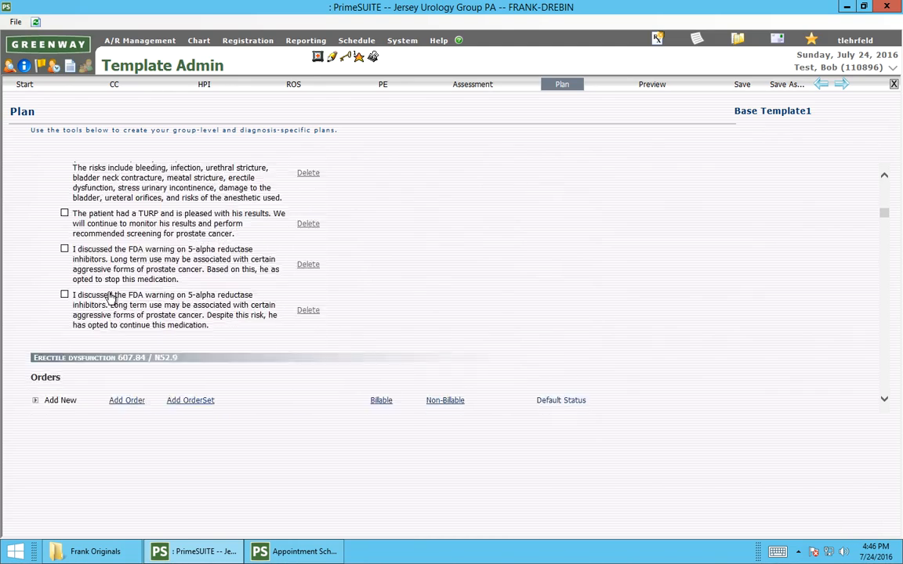
{"action": "scroll", "coordinate": [110, 292], "scroll_direction": "down", "scroll_amount": 1}
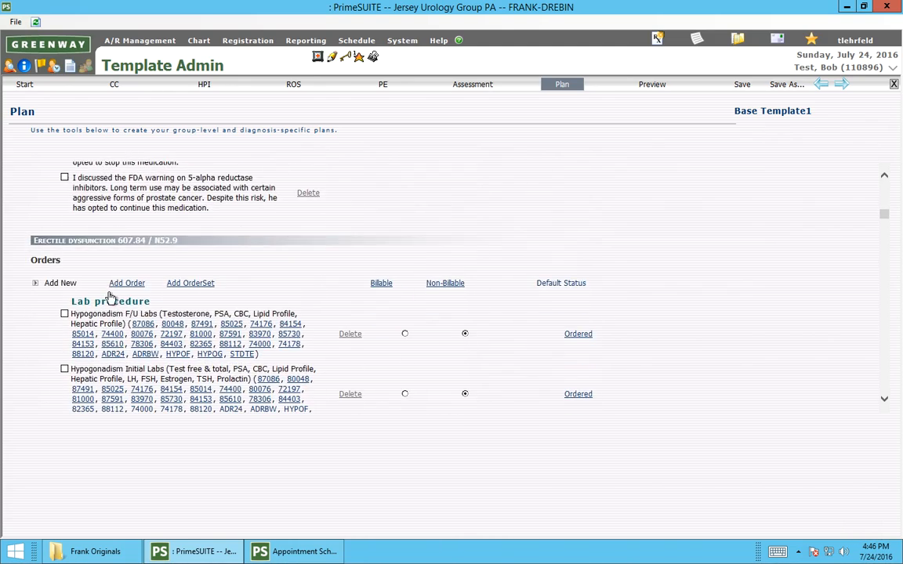
{"action": "scroll", "coordinate": [110, 296], "scroll_direction": "down", "scroll_amount": 4}
{"action": "scroll", "coordinate": [109, 296], "scroll_direction": "up", "scroll_amount": 5}
{"action": "scroll", "coordinate": [157, 250], "scroll_direction": "down", "scroll_amount": 3}
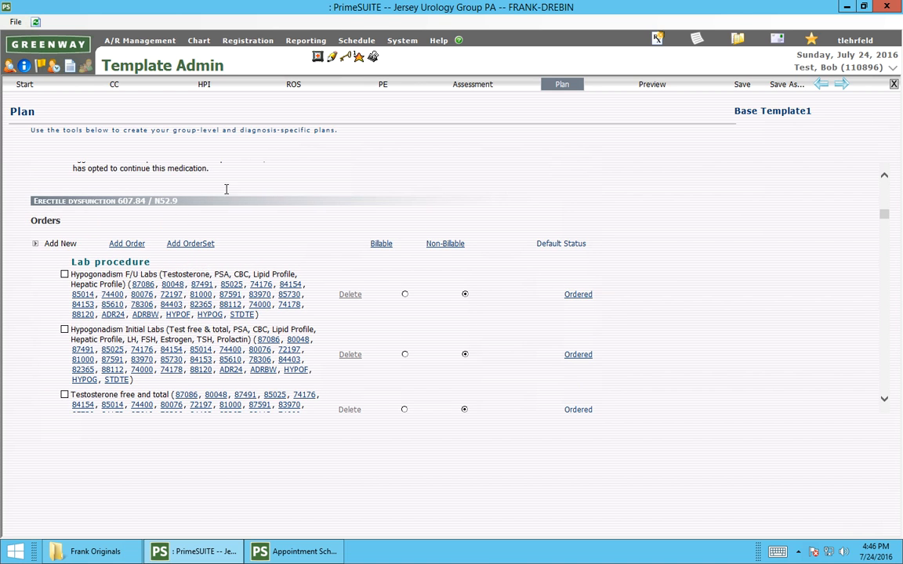
{"action": "scroll", "coordinate": [130, 212], "scroll_direction": "down", "scroll_amount": 1}
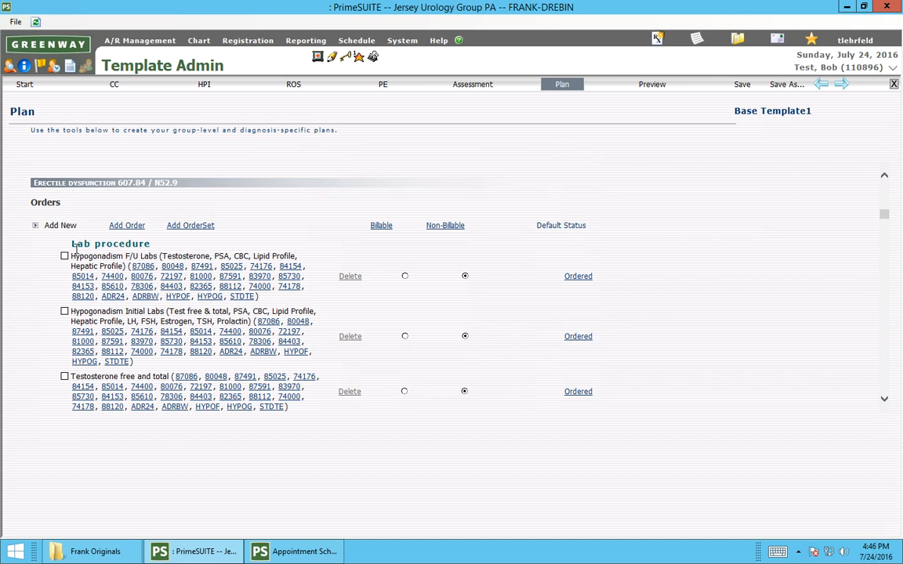
Search the orders for "testoster" and add Testosterone, total (84403) to the erectile dysfunction plan
{"action": "left_click", "coordinate": [129, 225]}
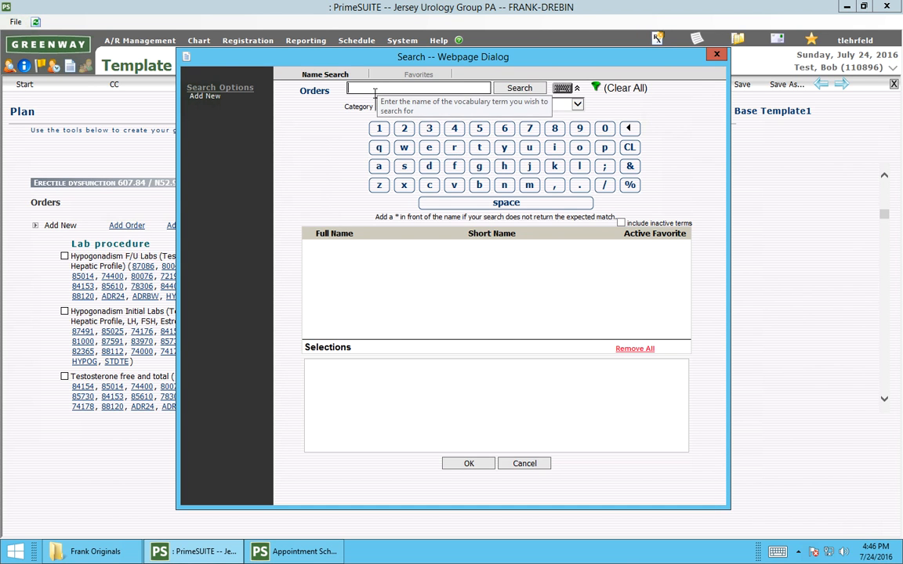
{"action": "type", "text": "testoster"}
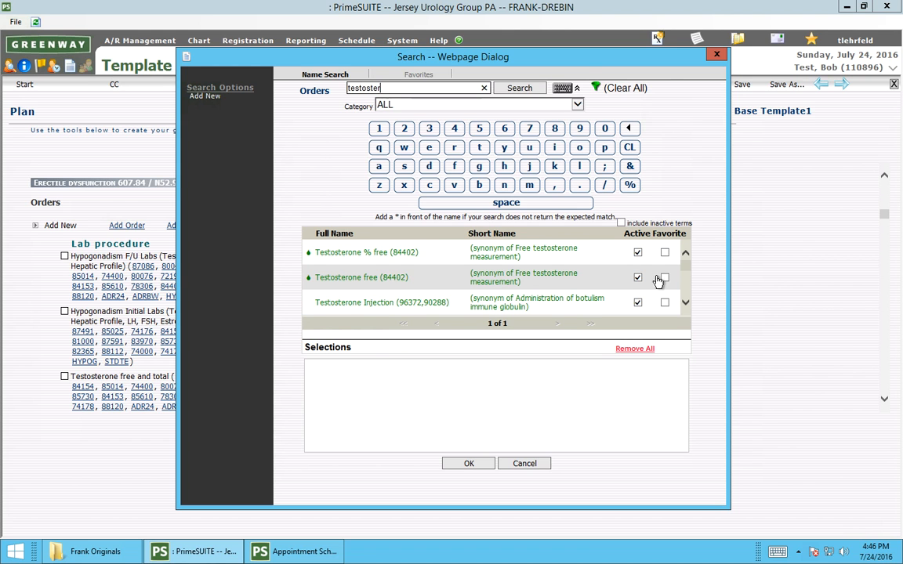
{"action": "left_click", "coordinate": [684, 288]}
{"action": "left_click", "coordinate": [688, 302]}
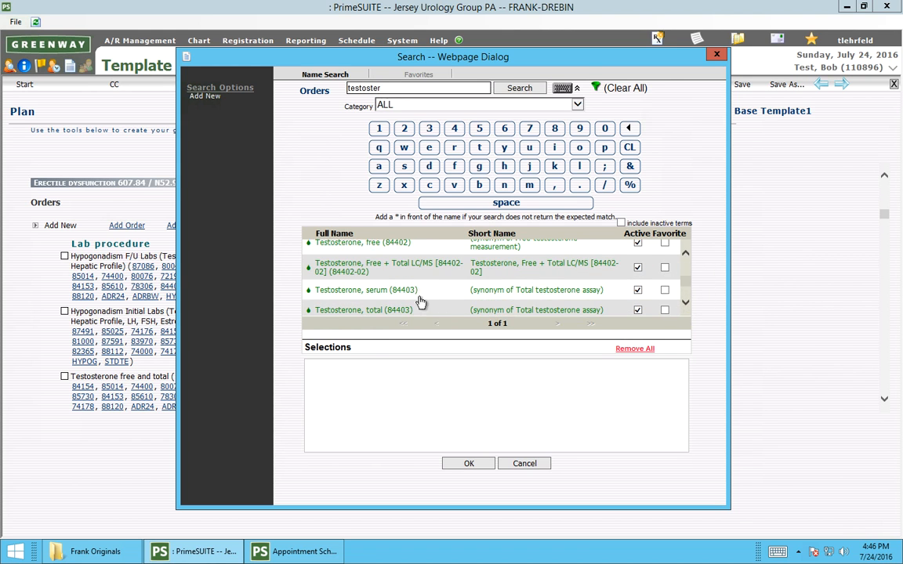
{"action": "left_click", "coordinate": [368, 311]}
{"action": "left_click", "coordinate": [467, 471]}
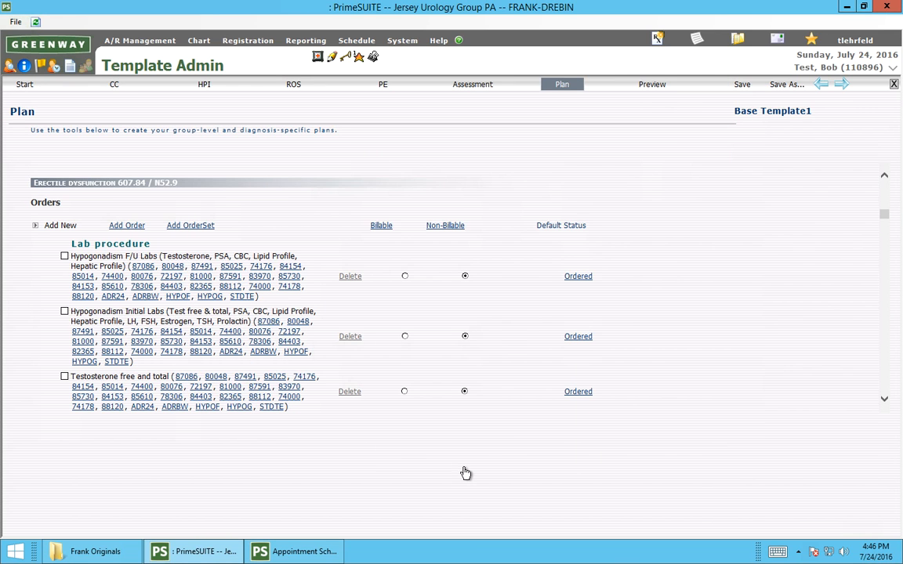
Examine the erectile dysfunction plan's lab orders, including Testosterone, total (84403), and the first medications below them
{"action": "left_click", "coordinate": [885, 401]}
{"action": "left_click", "coordinate": [884, 400]}
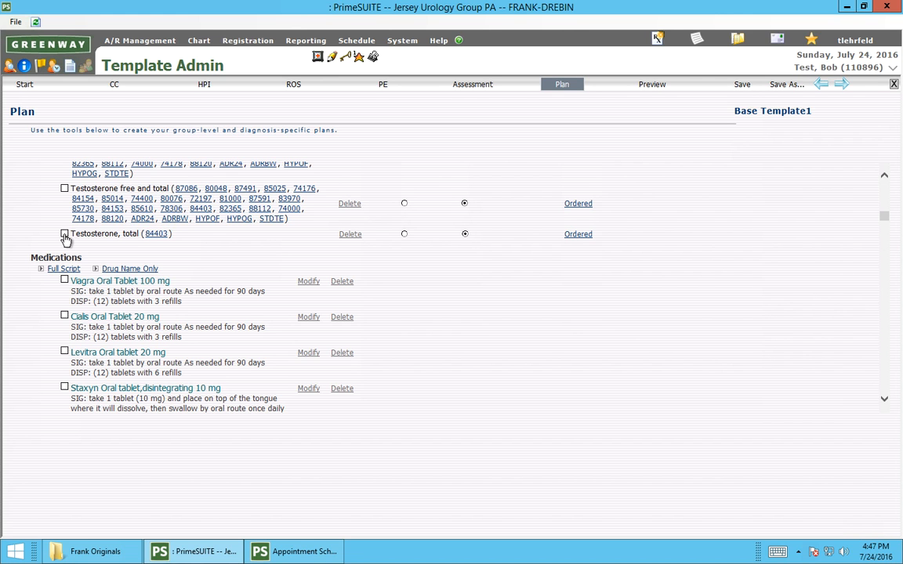
{"action": "scroll", "coordinate": [66, 240], "scroll_direction": "up", "scroll_amount": 4}
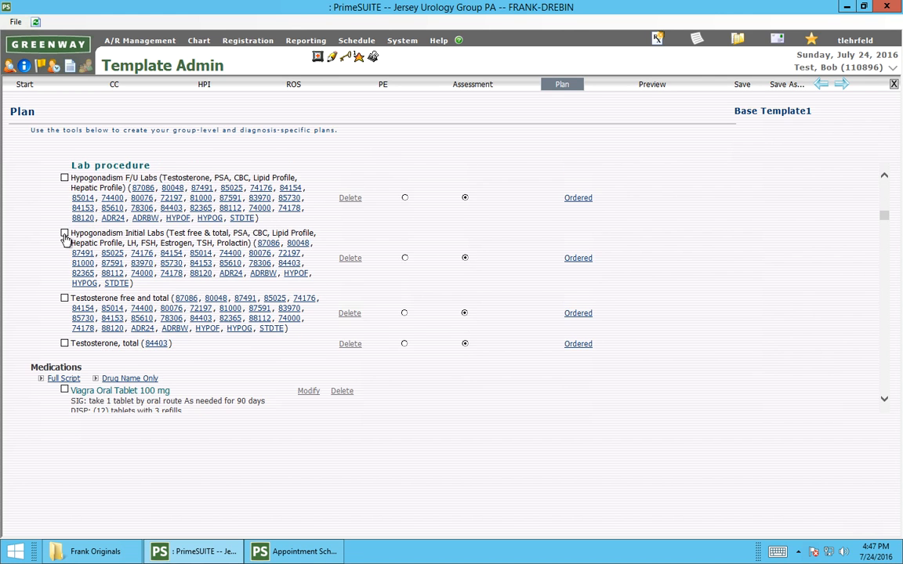
{"action": "scroll", "coordinate": [66, 240], "scroll_direction": "up", "scroll_amount": 2}
{"action": "scroll", "coordinate": [66, 240], "scroll_direction": "down", "scroll_amount": 1}
{"action": "scroll", "coordinate": [66, 240], "scroll_direction": "up", "scroll_amount": 3}
{"action": "scroll", "coordinate": [66, 240], "scroll_direction": "down", "scroll_amount": 2}
{"action": "scroll", "coordinate": [66, 240], "scroll_direction": "down", "scroll_amount": 6}
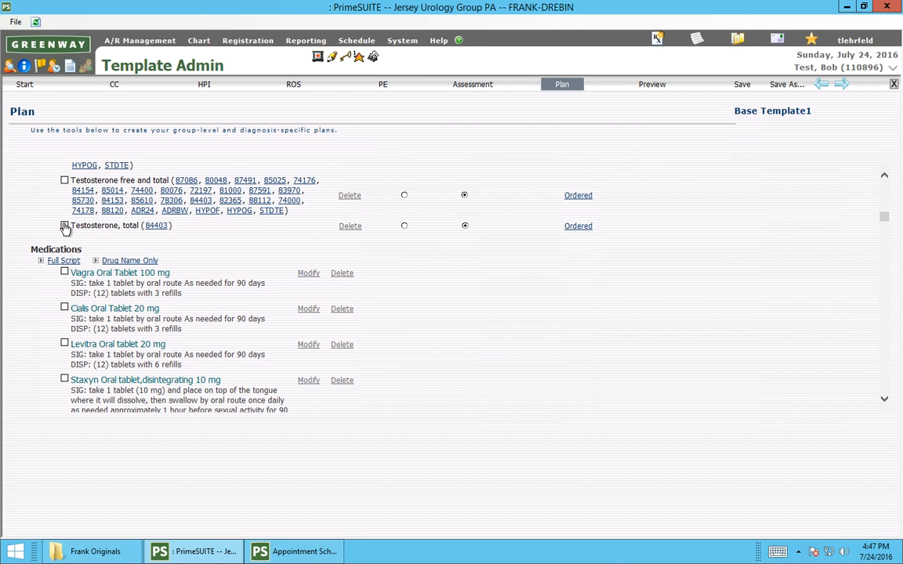
{"action": "scroll", "coordinate": [66, 227], "scroll_direction": "up", "scroll_amount": 5}
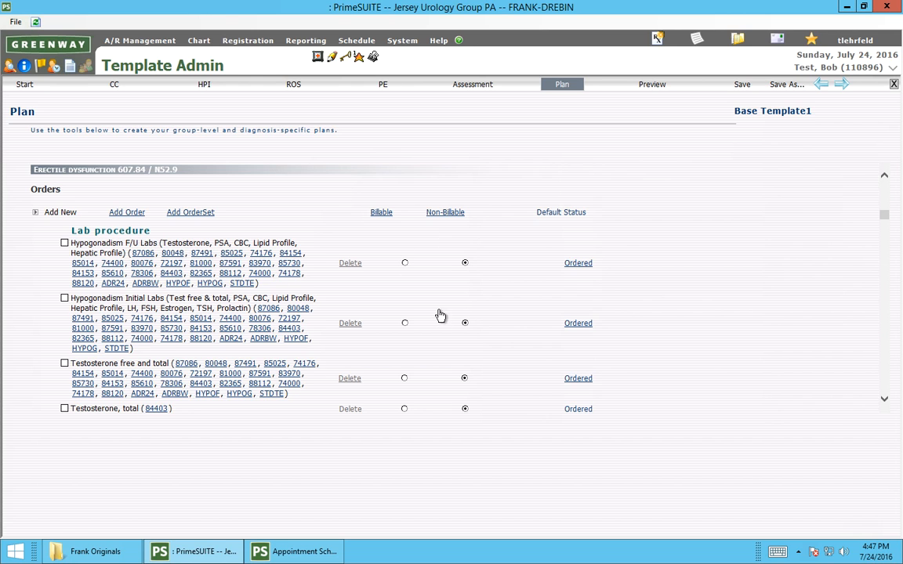
Make the Hypogonadism F/U Labs order under erectile dysfunction billable and set its default status to Reviewed
{"action": "left_click", "coordinate": [583, 264]}
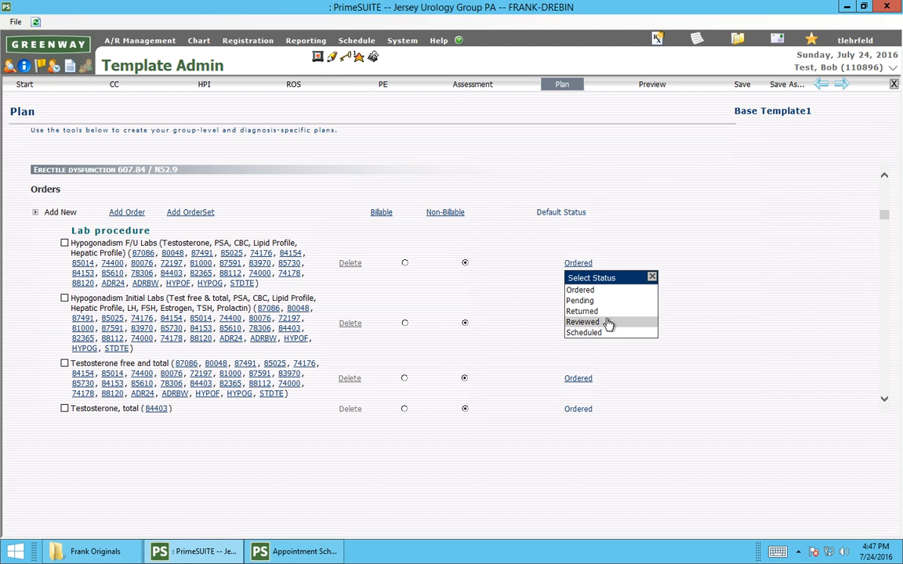
{"action": "left_click", "coordinate": [404, 263]}
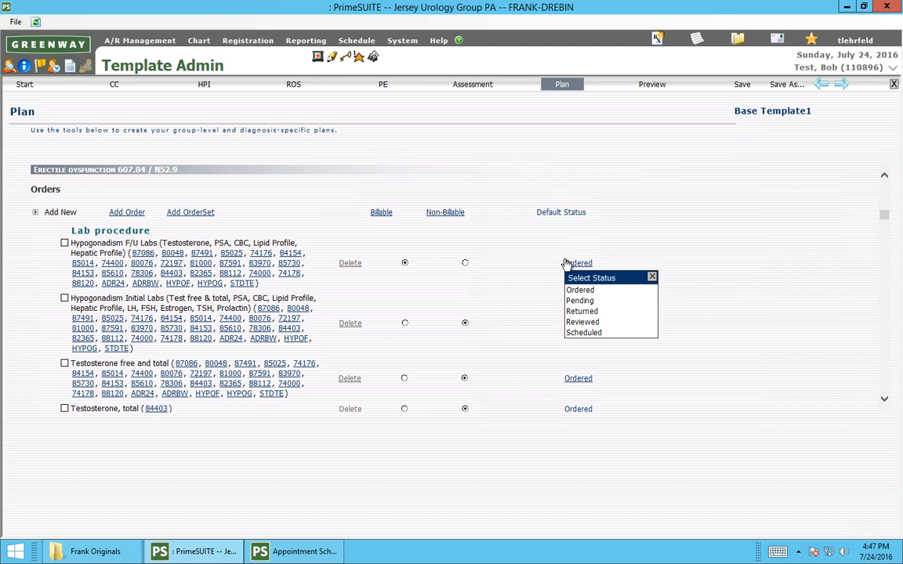
{"action": "left_click", "coordinate": [592, 324]}
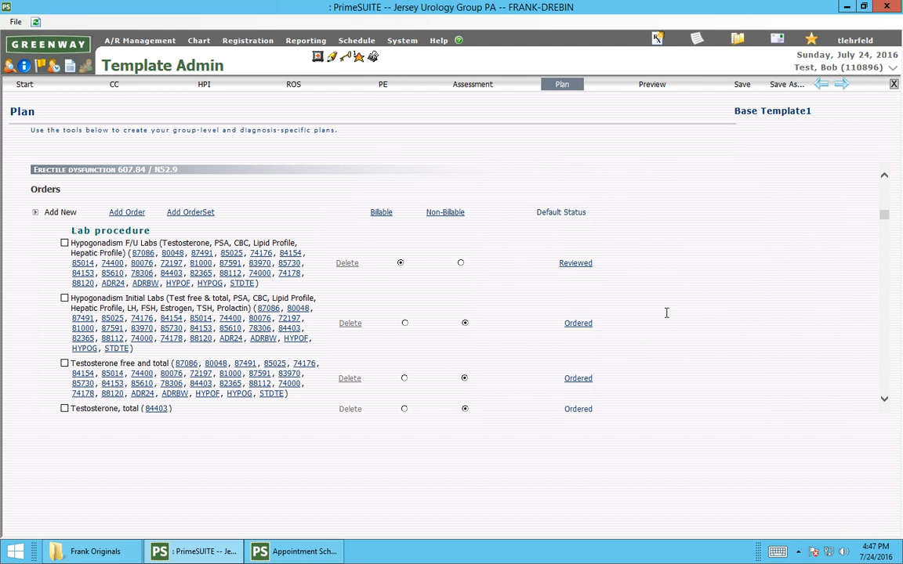
Review the erectile dysfunction medications and tick the instructions on discussing etiologies and on phosphodiesterase inhibitor treatment
{"action": "scroll", "coordinate": [885, 343], "scroll_direction": "down", "scroll_amount": 3}
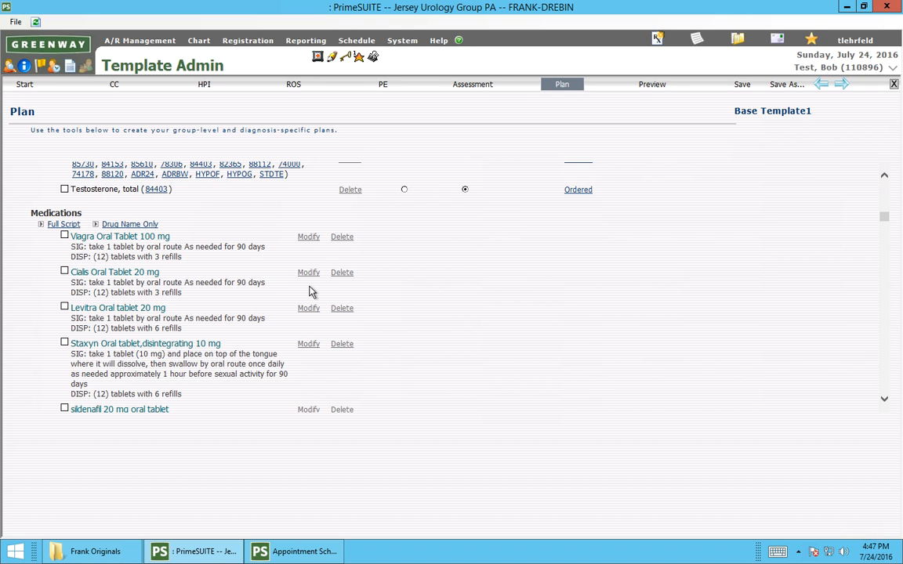
{"action": "scroll", "coordinate": [310, 290], "scroll_direction": "down", "scroll_amount": 3}
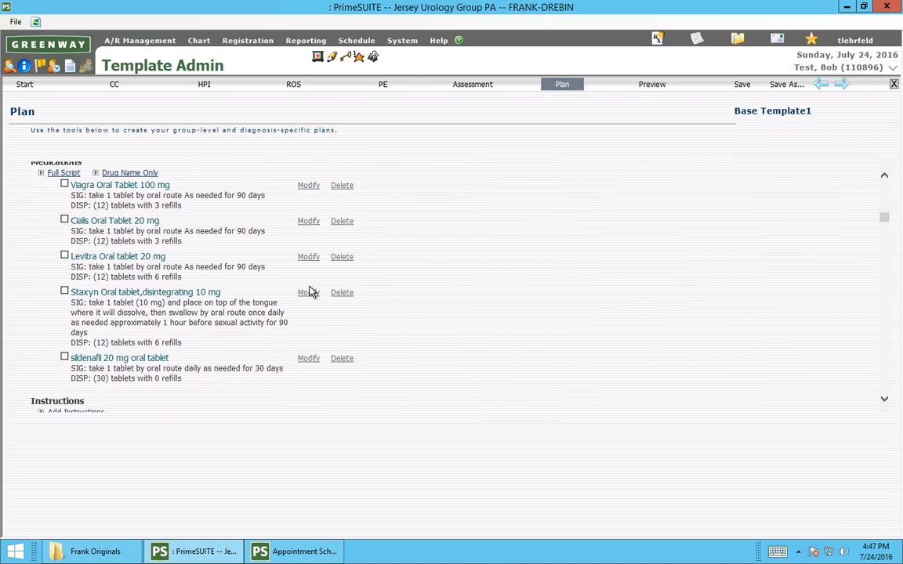
{"action": "scroll", "coordinate": [310, 287], "scroll_direction": "down", "scroll_amount": 3}
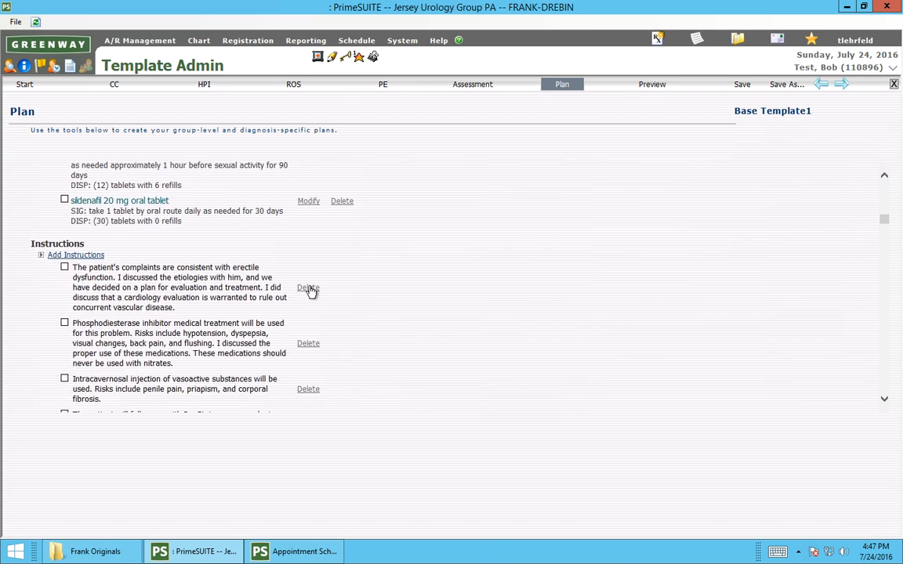
{"action": "scroll", "coordinate": [311, 287], "scroll_direction": "up", "scroll_amount": 2}
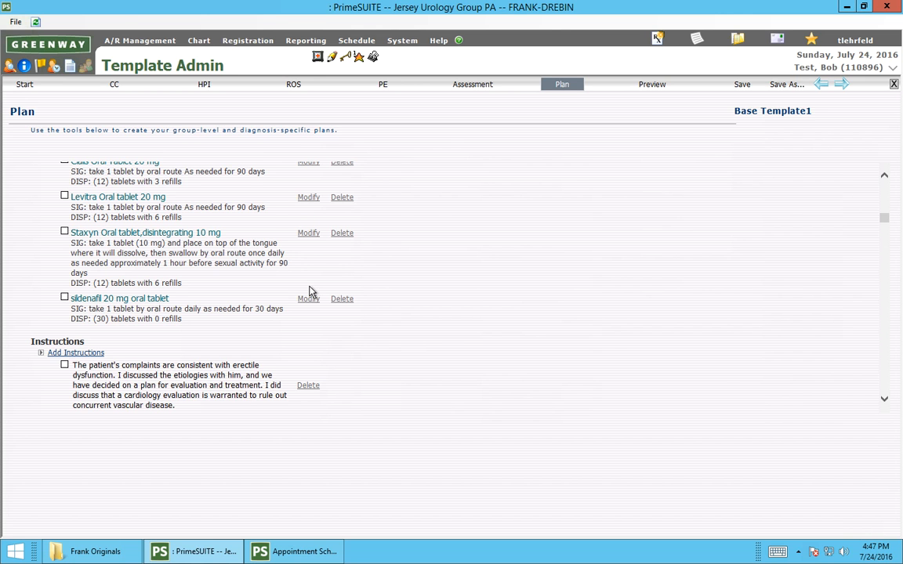
{"action": "scroll", "coordinate": [310, 291], "scroll_direction": "down", "scroll_amount": 3}
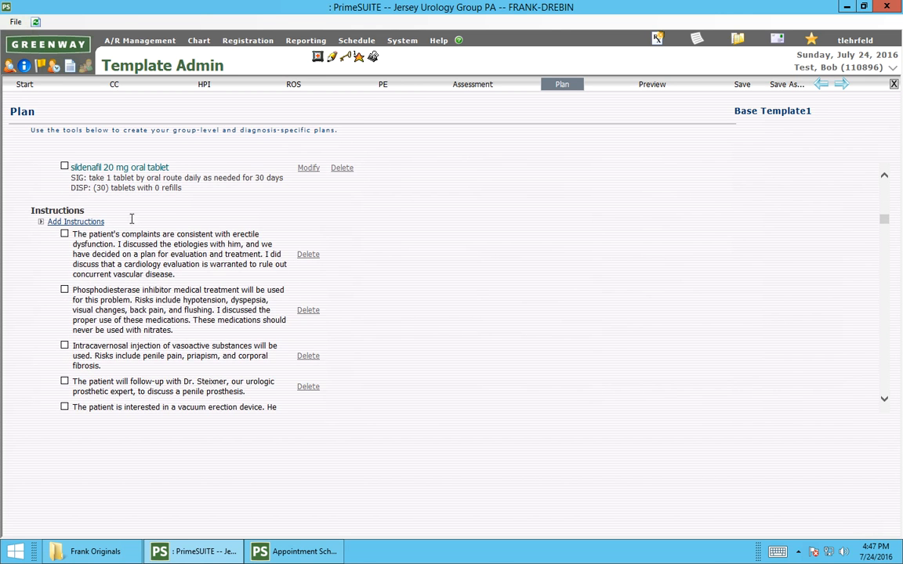
{"action": "left_click", "coordinate": [65, 236]}
{"action": "left_click", "coordinate": [65, 290]}
{"action": "scroll", "coordinate": [890, 347], "scroll_direction": "down", "scroll_amount": 5}
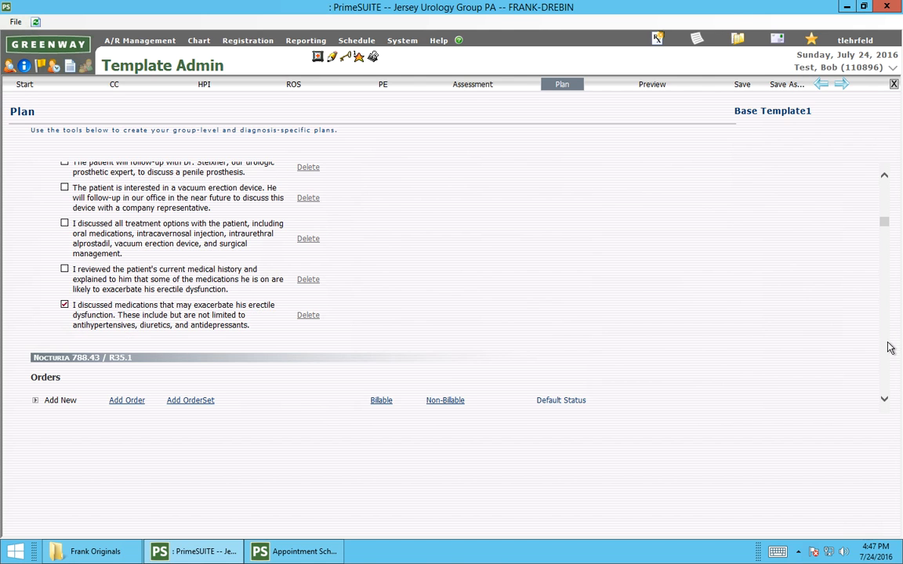
{"action": "scroll", "coordinate": [890, 348], "scroll_direction": "down", "scroll_amount": 3}
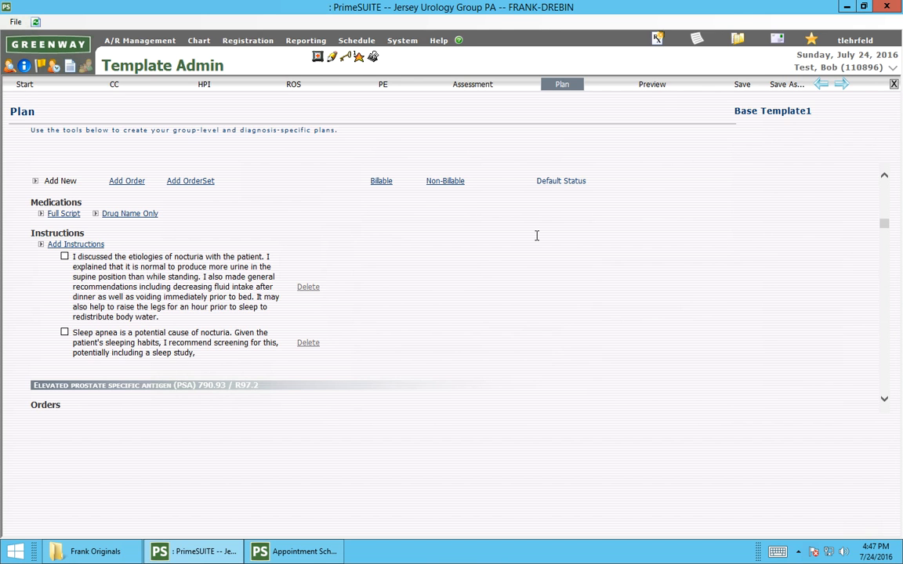
Preview the template, choose Erectile dysfunction as a diagnosis in the Assessment, and try to display the resulting Plan section
{"action": "left_click", "coordinate": [654, 86]}
{"action": "left_click", "coordinate": [34, 215]}
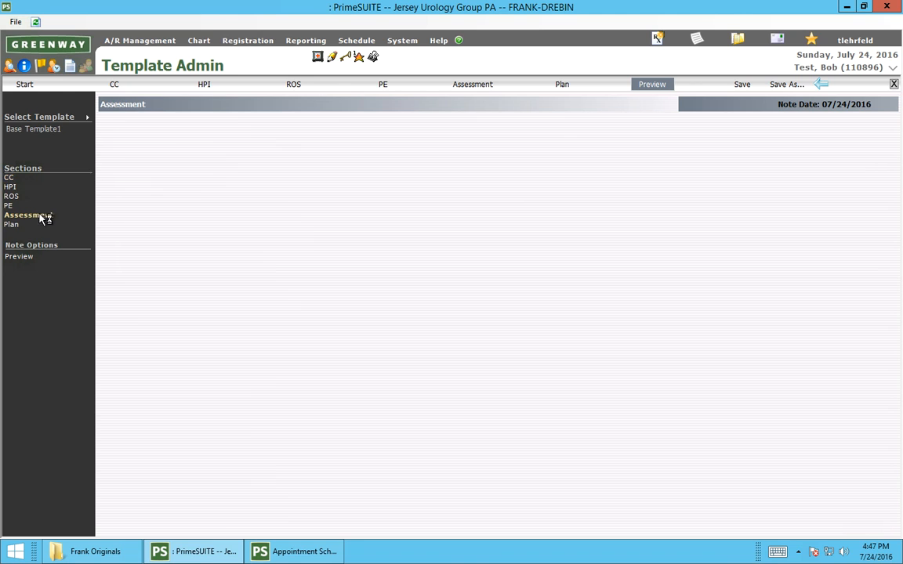
{"action": "left_click", "coordinate": [122, 201]}
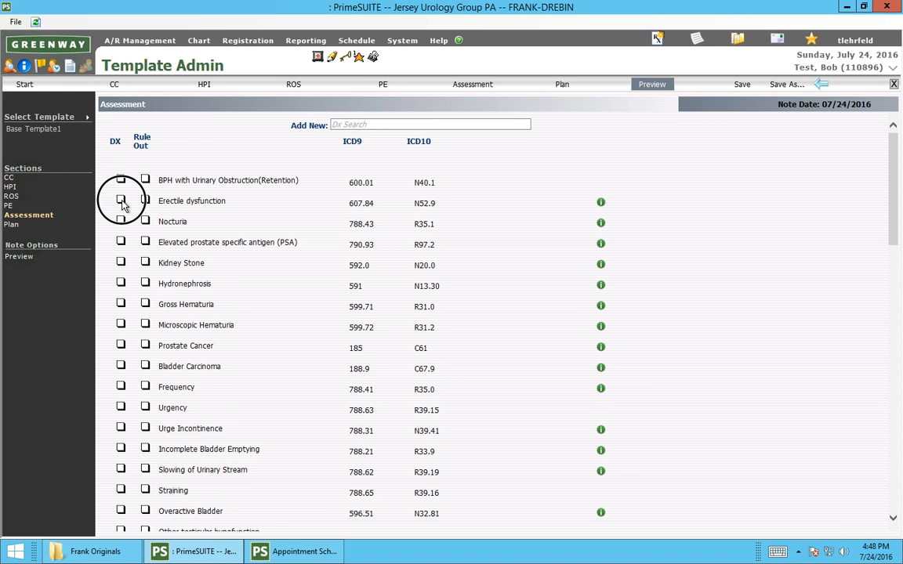
{"action": "left_click", "coordinate": [14, 227]}
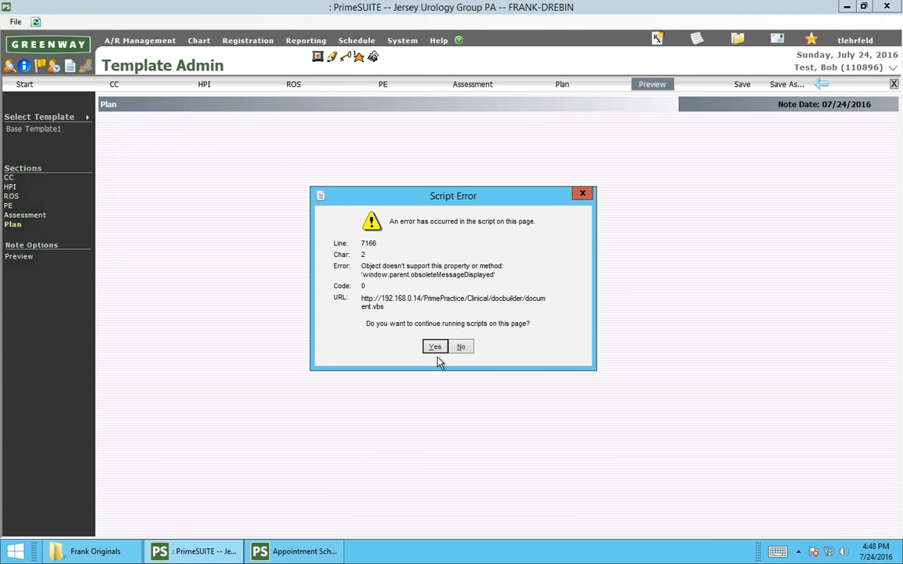
{"action": "left_click", "coordinate": [432, 347]}
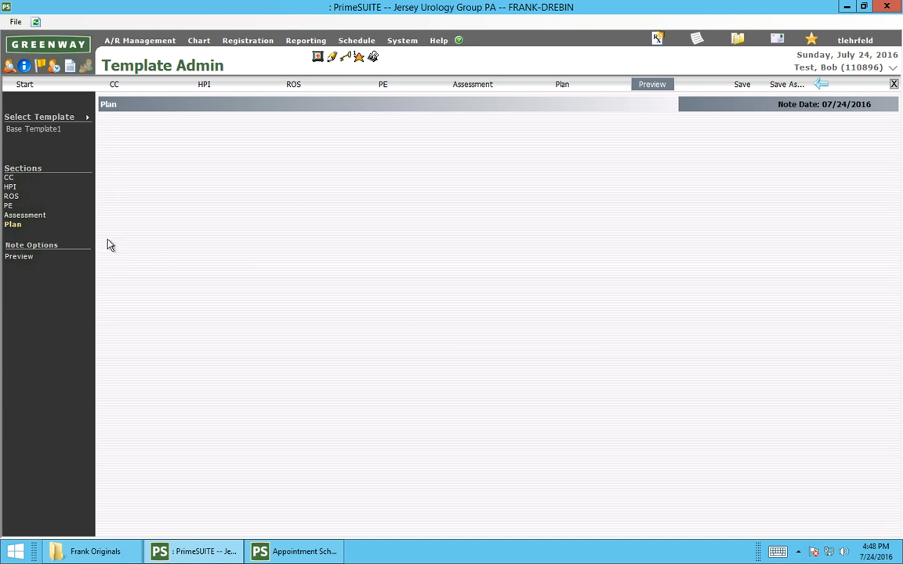
{"action": "left_click", "coordinate": [16, 226]}
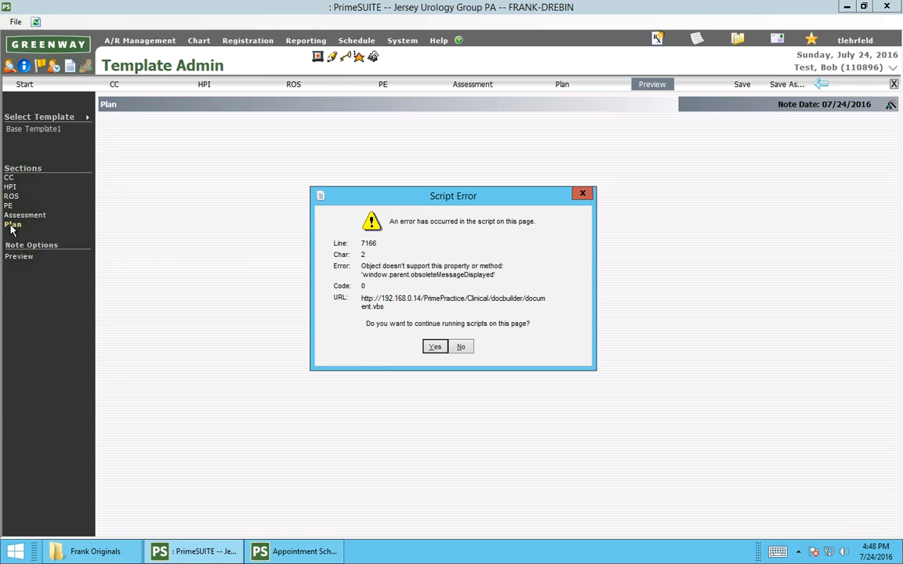
{"action": "left_click", "coordinate": [463, 345]}
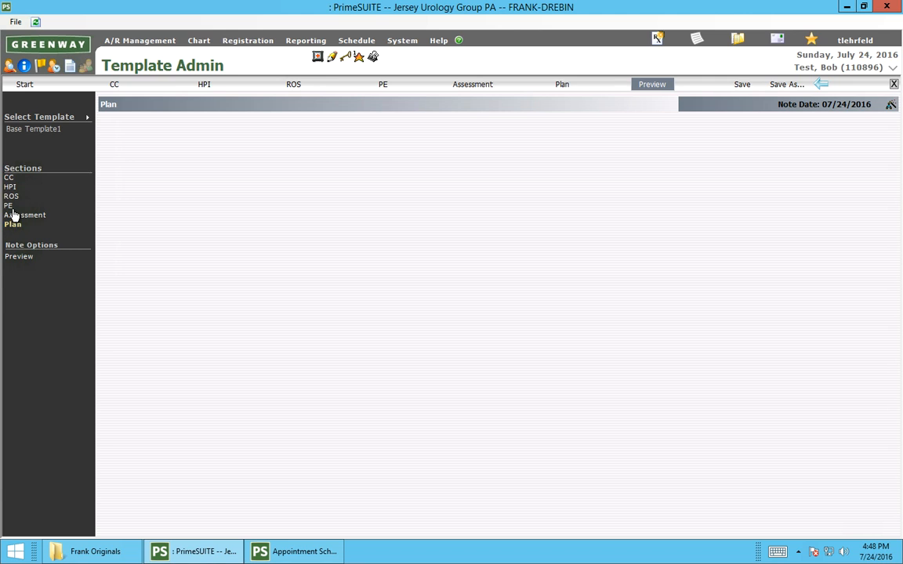
Reload the template preview from the Chief Complaint section, try the Plan again, and view and close the document preview
{"action": "left_click", "coordinate": [22, 258]}
{"action": "left_click", "coordinate": [117, 84]}
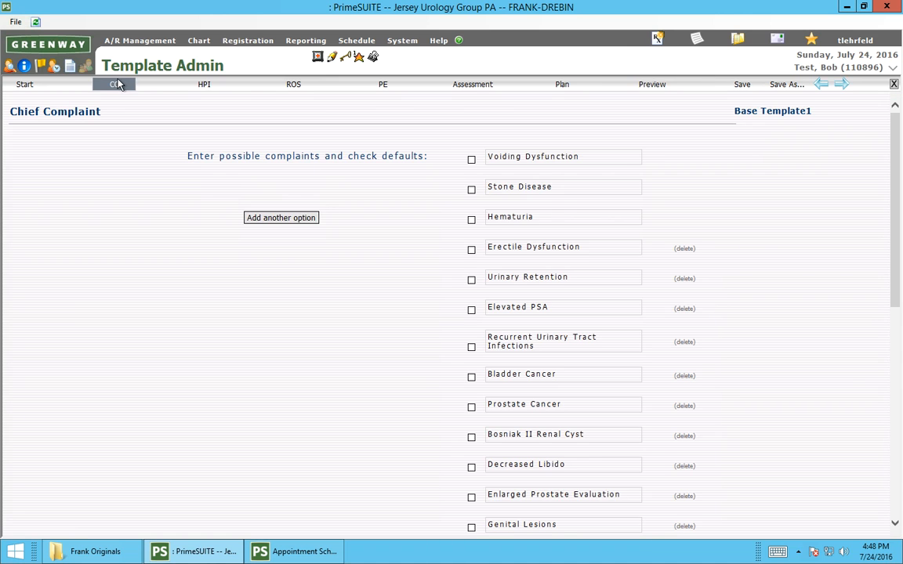
{"action": "left_click", "coordinate": [655, 86]}
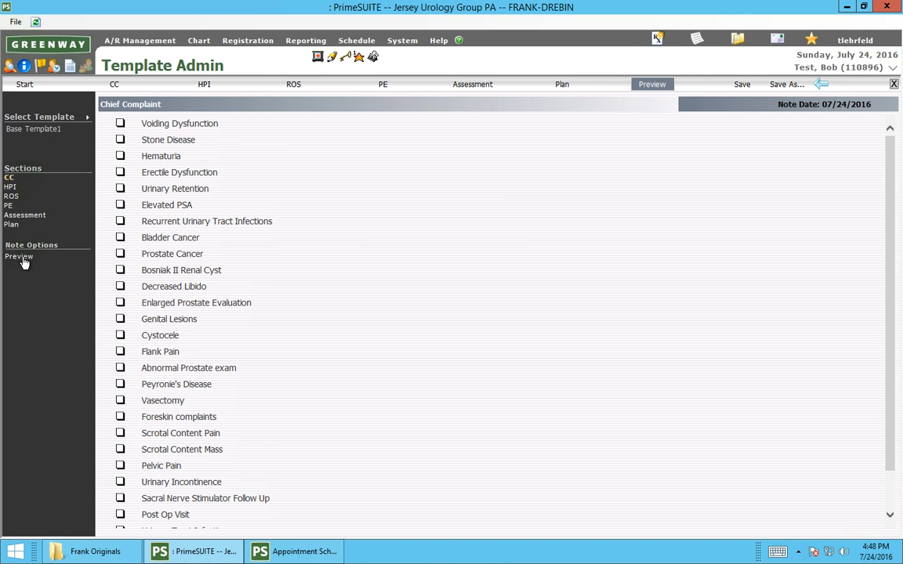
{"action": "left_click", "coordinate": [23, 259]}
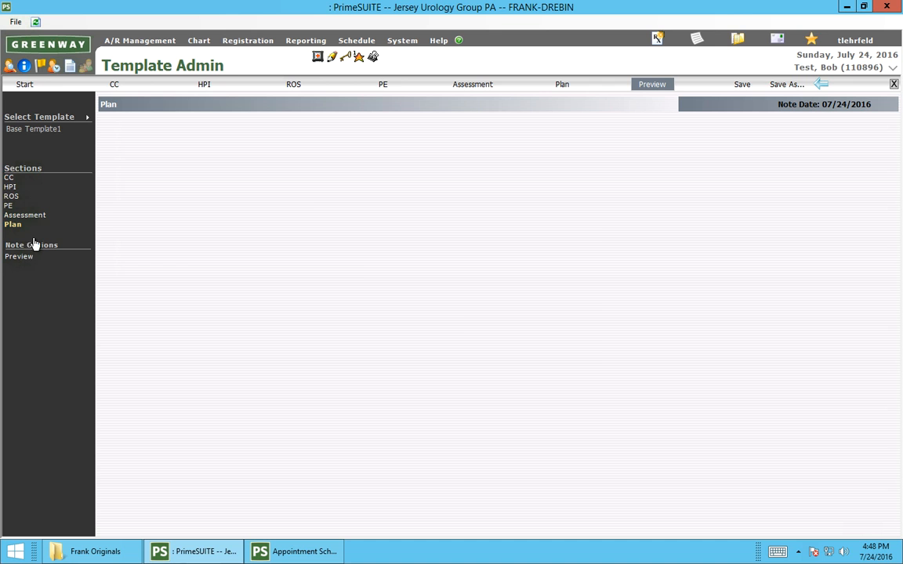
{"action": "left_click", "coordinate": [12, 180]}
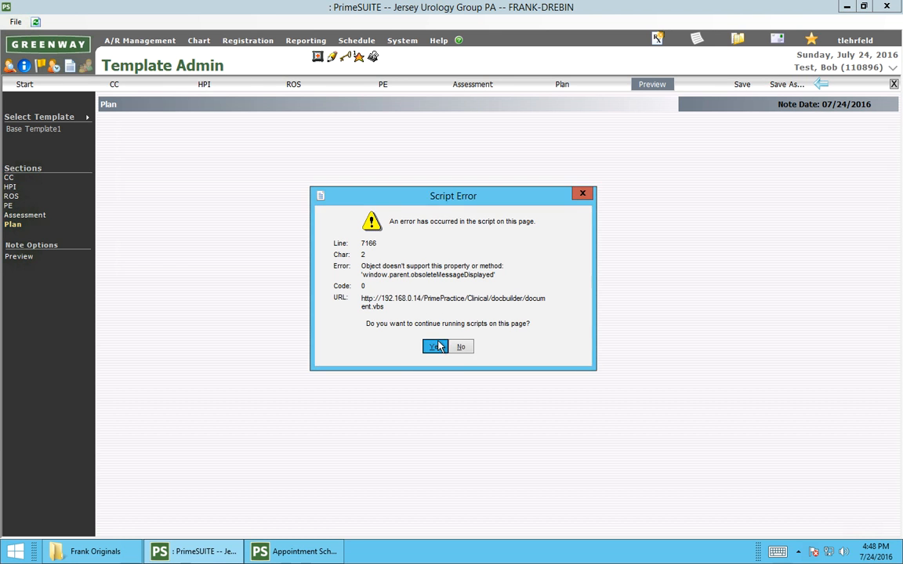
{"action": "left_click", "coordinate": [435, 347]}
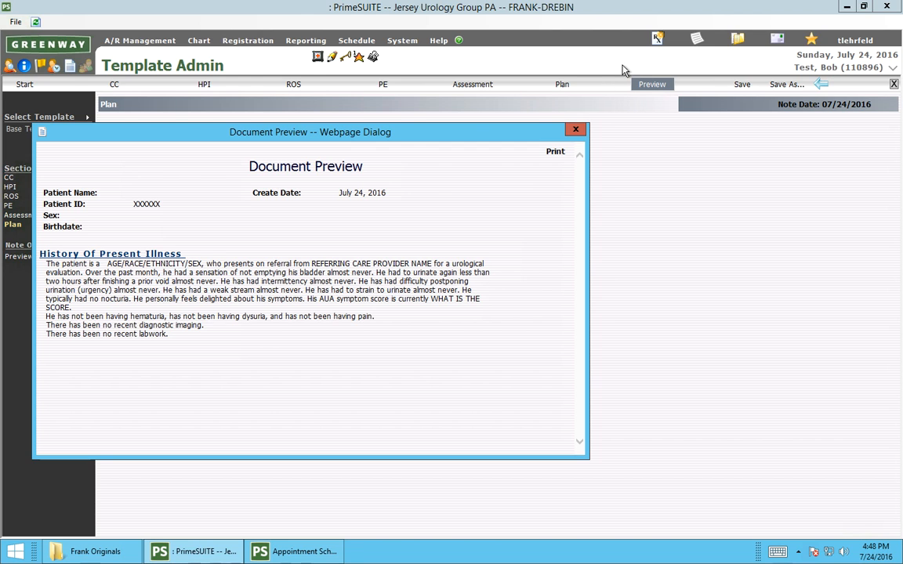
{"action": "left_click", "coordinate": [576, 131]}
Go to the Assessment section of the preview and check the document preview from there, closing it again
{"action": "left_click", "coordinate": [33, 217]}
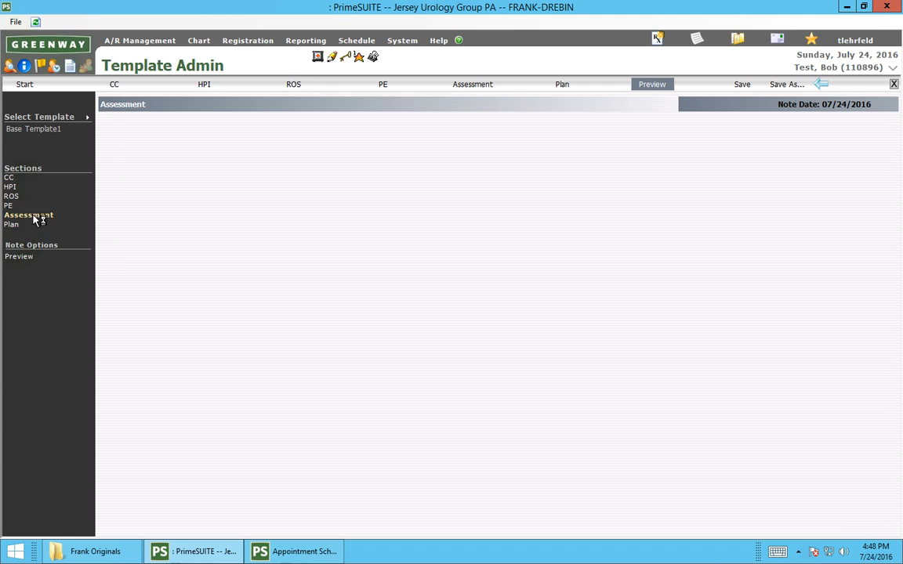
{"action": "left_click", "coordinate": [22, 259]}
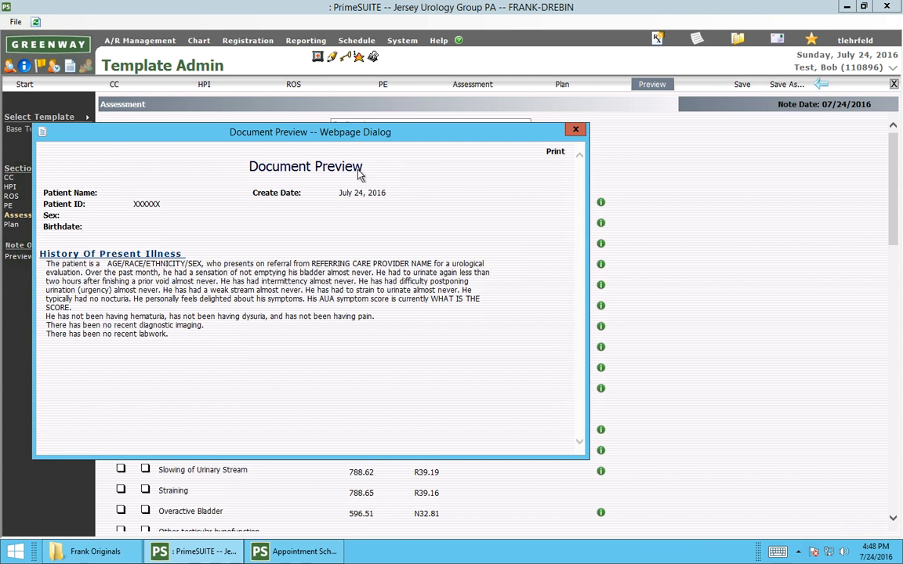
{"action": "left_click", "coordinate": [576, 130]}
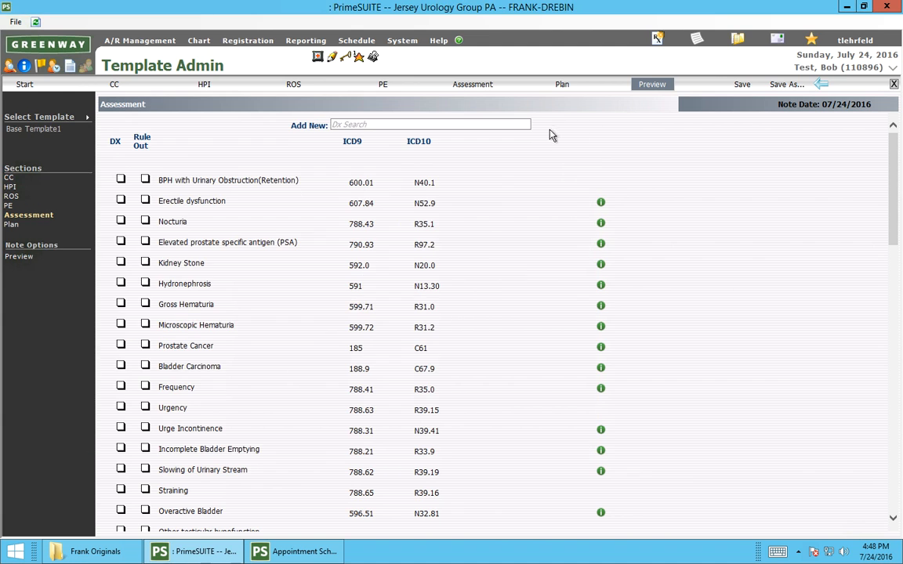
{"action": "left_click", "coordinate": [19, 260]}
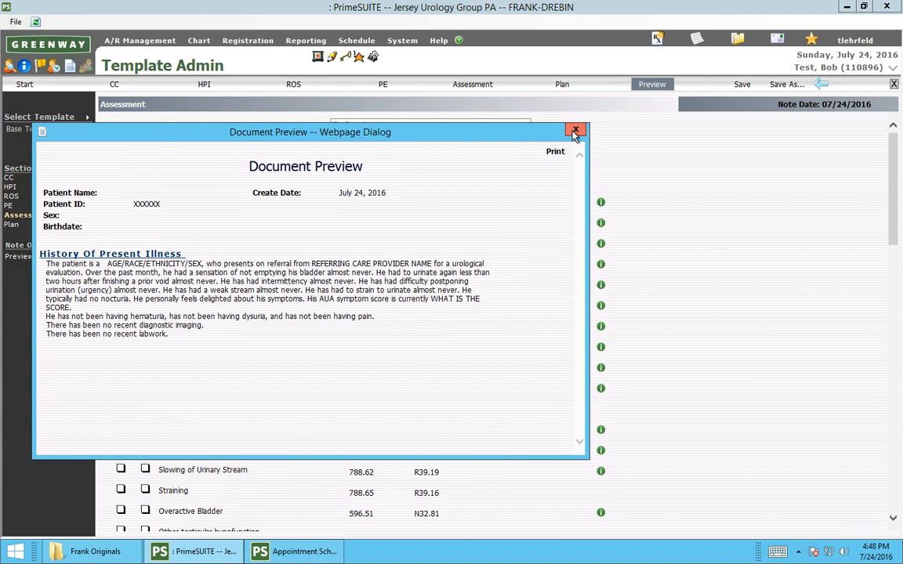
{"action": "left_click", "coordinate": [575, 131]}
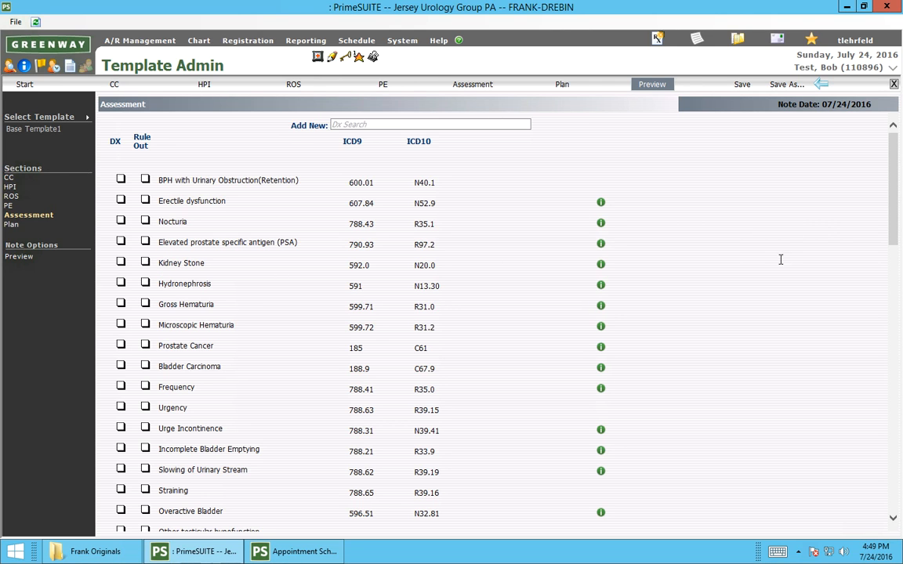
{"action": "left_click", "coordinate": [894, 164]}
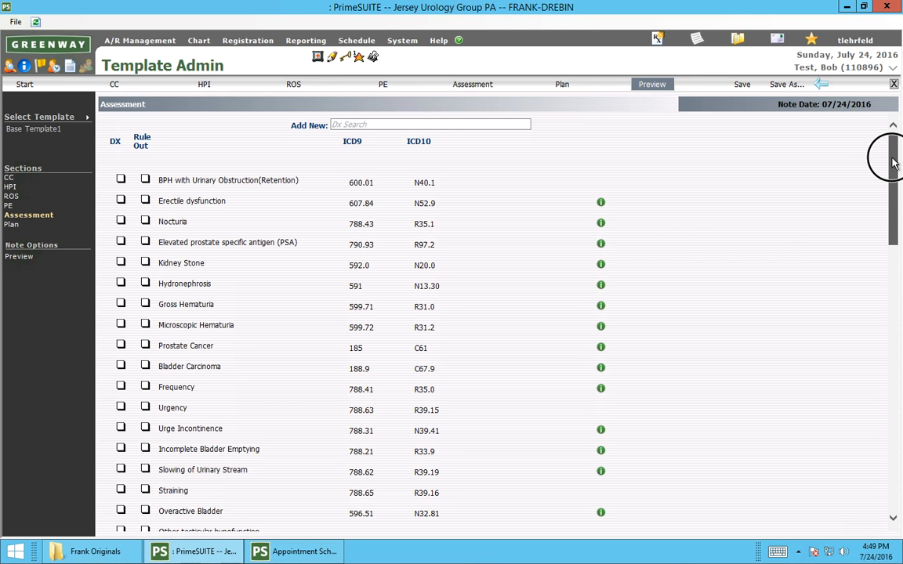
{"action": "mouse_move", "coordinate": [895, 164]}
{"action": "left_mouse_down"}
{"action": "mouse_move", "coordinate": [897, 419]}
{"action": "mouse_move", "coordinate": [897, 134]}
{"action": "mouse_move", "coordinate": [899, 147]}
{"action": "left_mouse_up"}
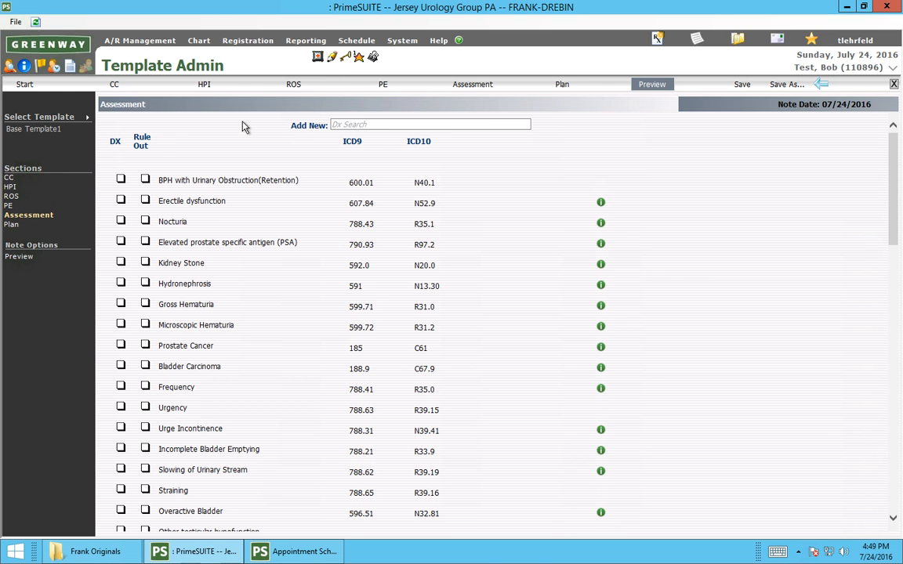
Return to the Template Admin list and open the Hospitalist quick note template for editing
{"action": "left_click", "coordinate": [195, 41]}
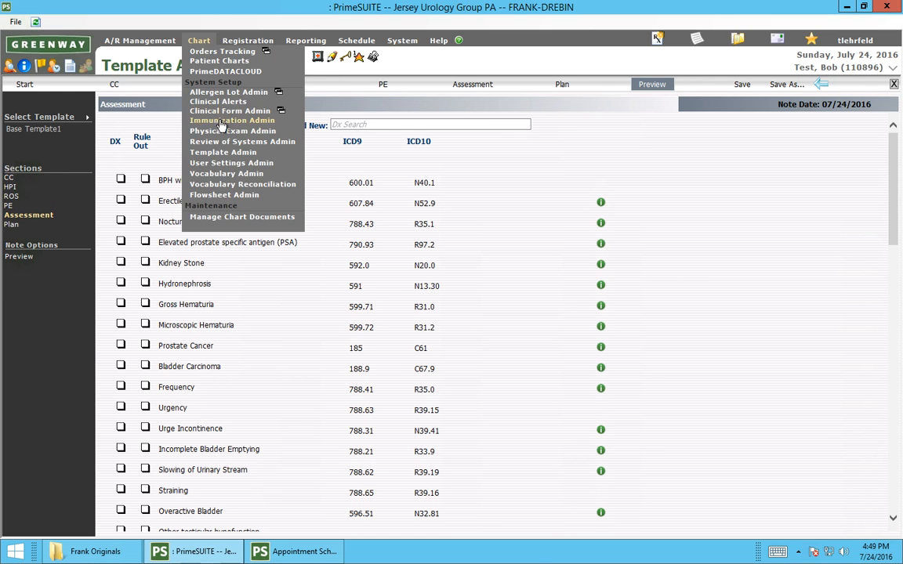
{"action": "left_click", "coordinate": [185, 139]}
{"action": "left_click", "coordinate": [495, 329]}
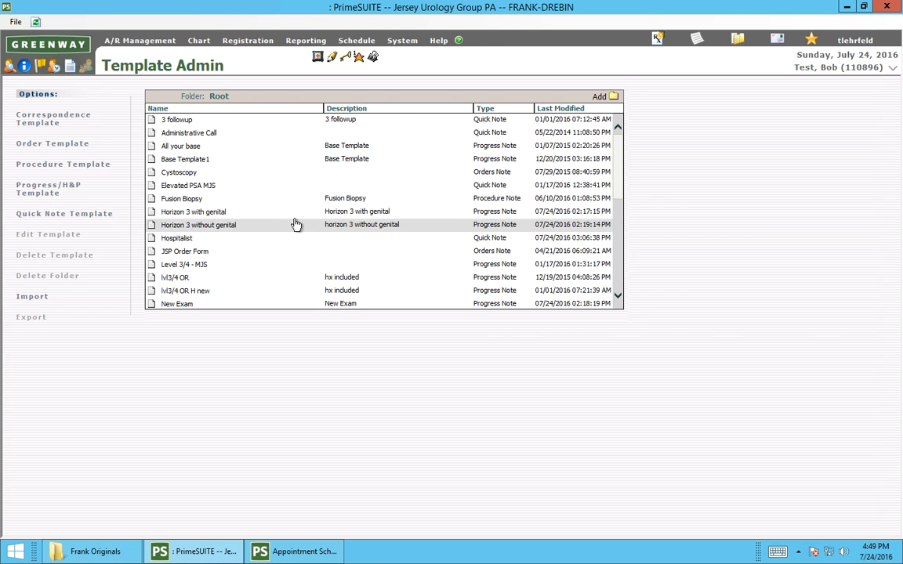
{"action": "double_click", "coordinate": [187, 240]}
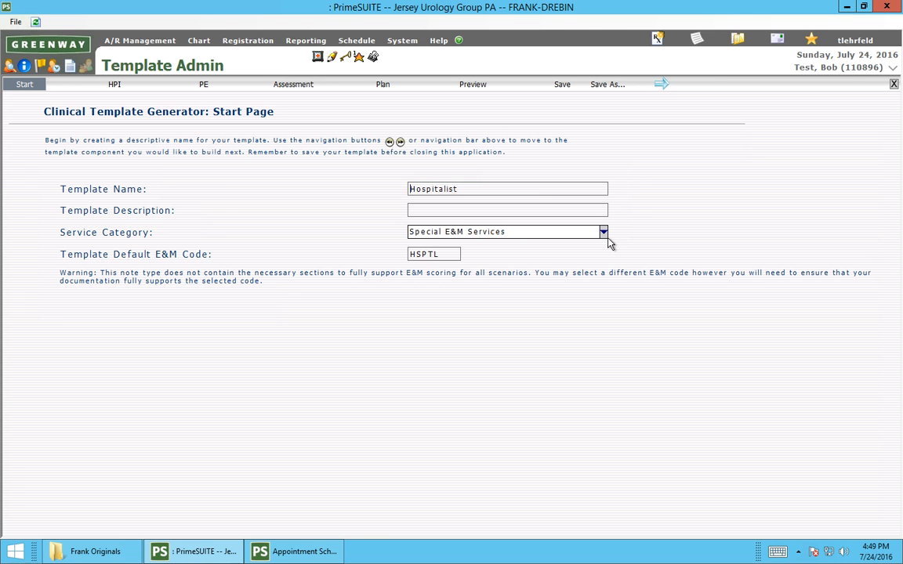
Examine the Hospitalist template's History of Present Illness, differential diagnoses and common orders in the Plan
{"action": "left_click", "coordinate": [116, 86]}
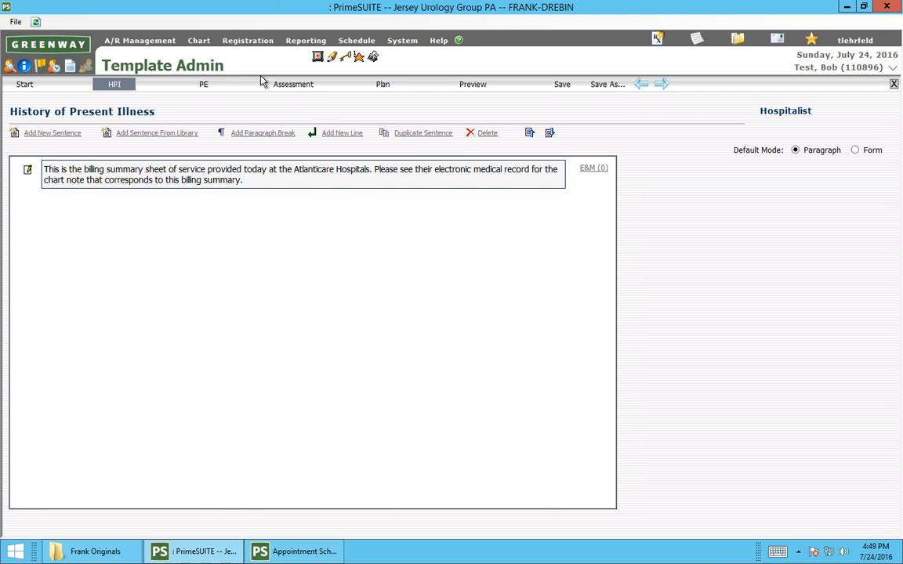
{"action": "left_click", "coordinate": [293, 85]}
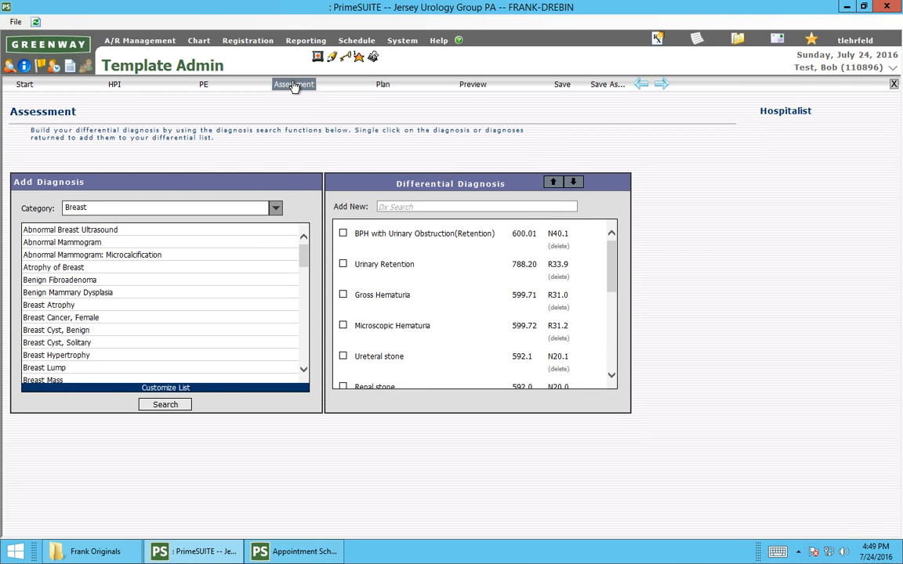
{"action": "left_click", "coordinate": [383, 84]}
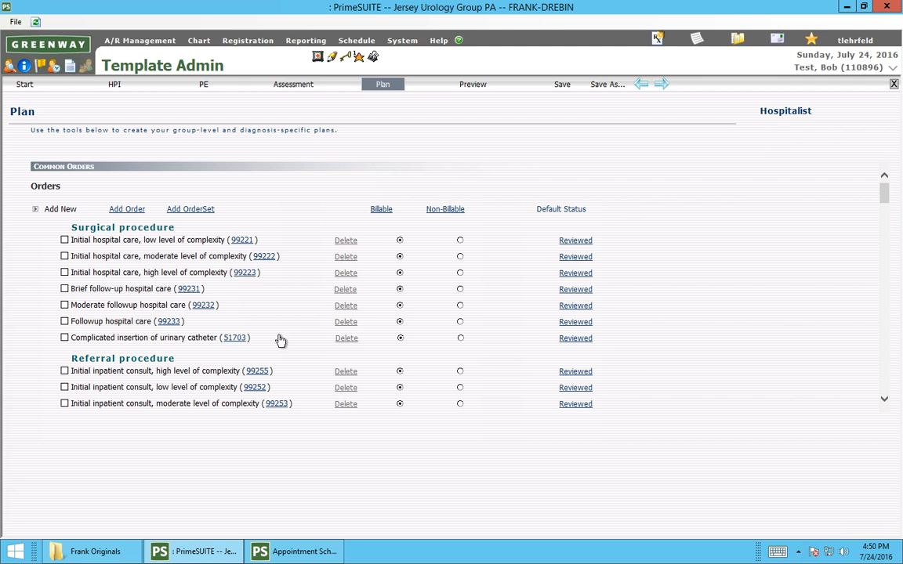
{"action": "left_click", "coordinate": [64, 338]}
{"action": "left_click", "coordinate": [886, 289]}
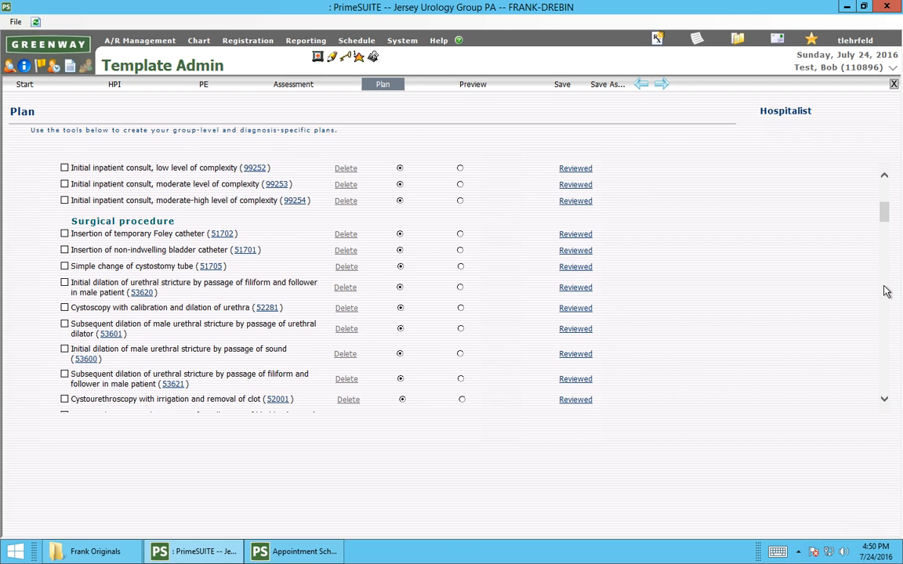
{"action": "left_click_drag", "start_coordinate": [882, 205], "coordinate": [885, 318]}
Preview the Hospitalist template, and view and close its document preview
{"action": "left_click", "coordinate": [469, 84]}
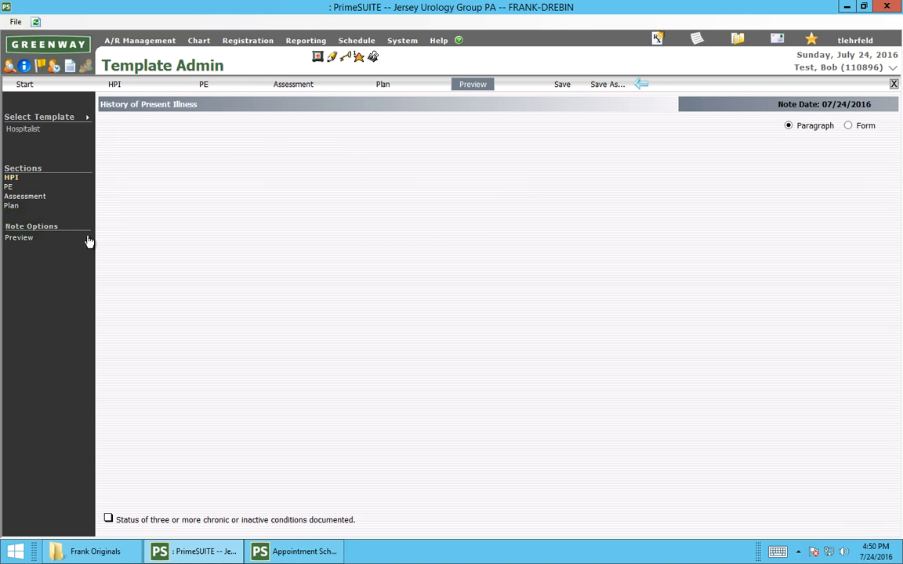
{"action": "left_click", "coordinate": [31, 241]}
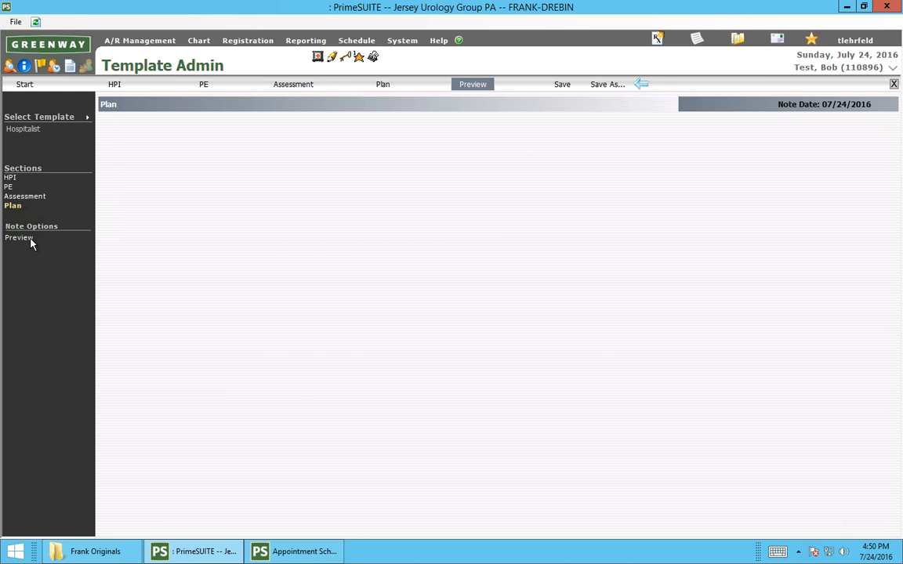
{"action": "left_click", "coordinate": [437, 347]}
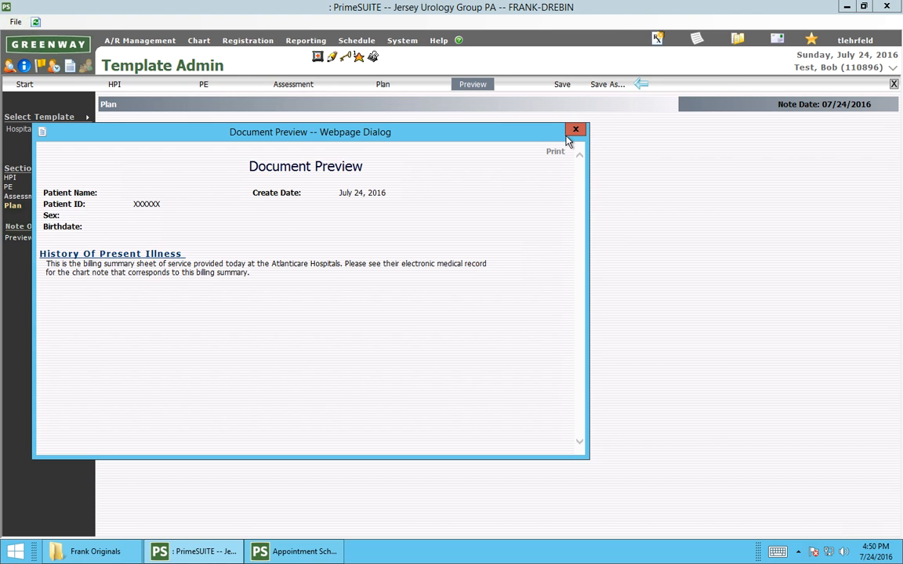
{"action": "left_click", "coordinate": [575, 130]}
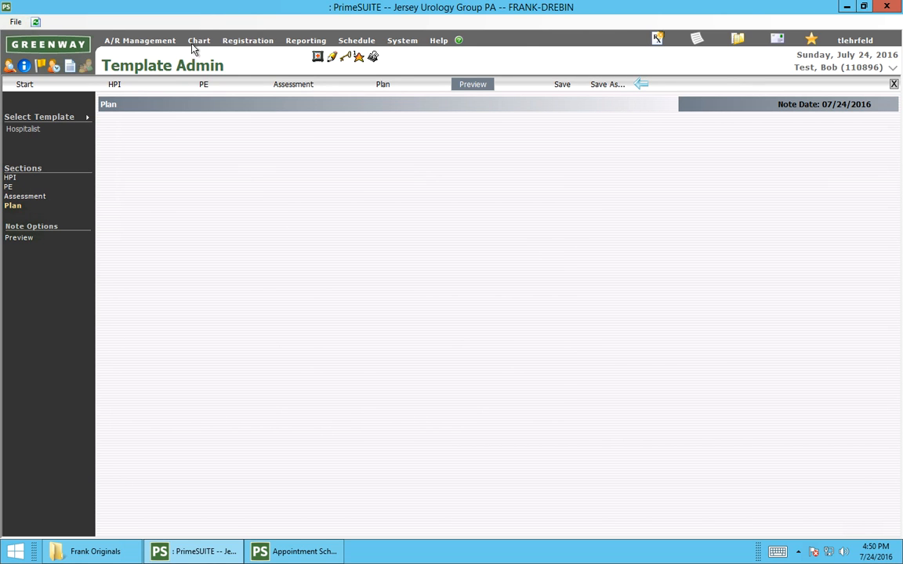
Return to the Template Admin list without saving and open the Surgery Center Anesthesia Procedures template for editing
{"action": "left_click", "coordinate": [198, 40]}
{"action": "left_click", "coordinate": [220, 154]}
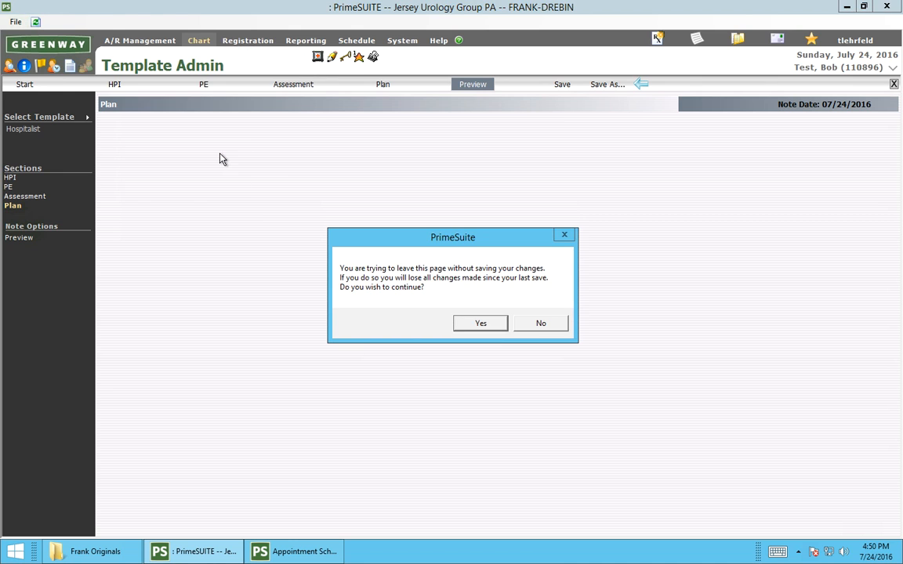
{"action": "left_click", "coordinate": [468, 324]}
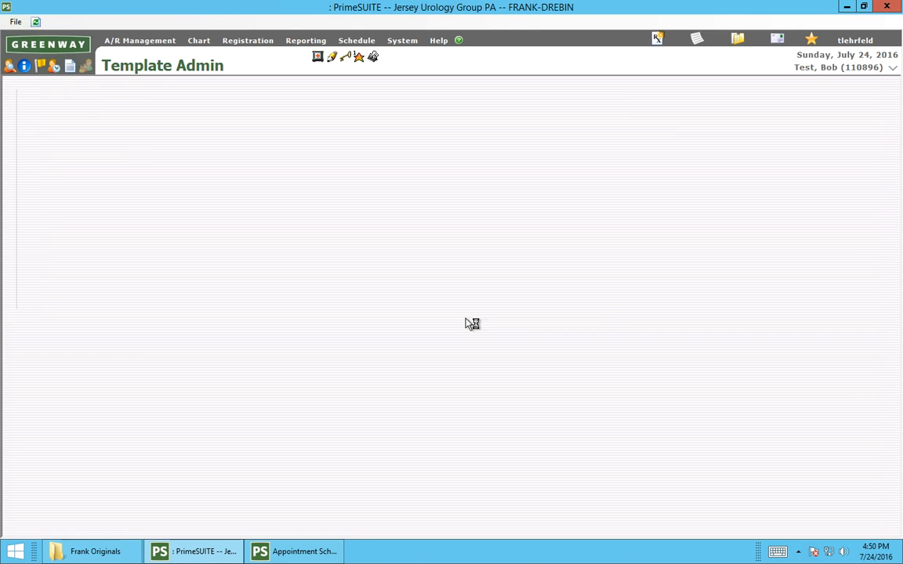
{"action": "left_click", "coordinate": [624, 261]}
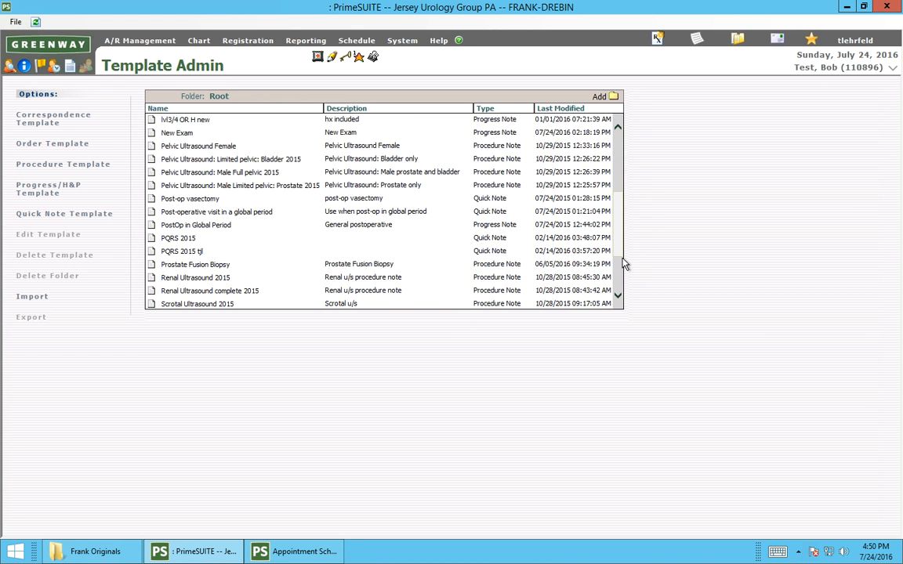
{"action": "left_click", "coordinate": [625, 259]}
{"action": "double_click", "coordinate": [230, 223]}
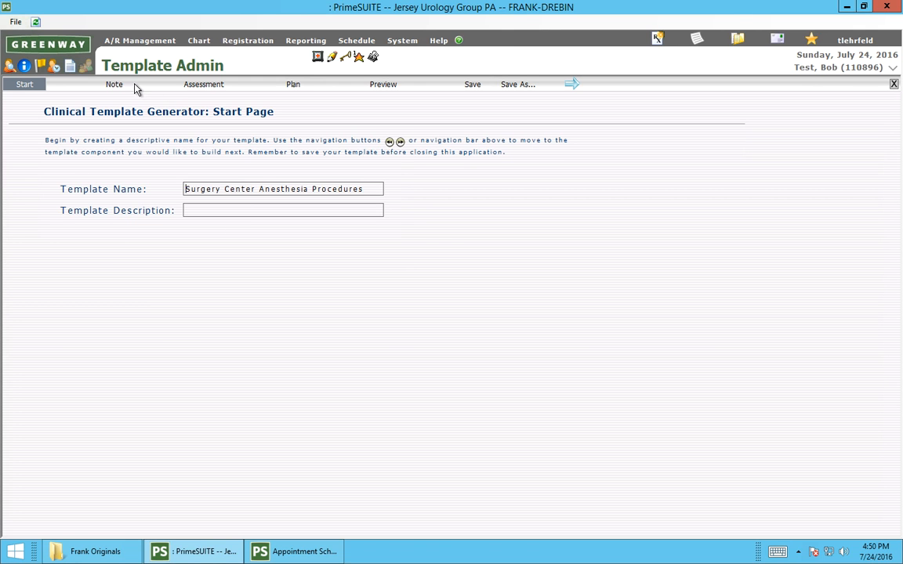
Examine the Surgery Center Anesthesia Procedures template's procedure note, Assessment diagnoses and list of surgical procedure orders in the Plan
{"action": "left_click", "coordinate": [114, 87]}
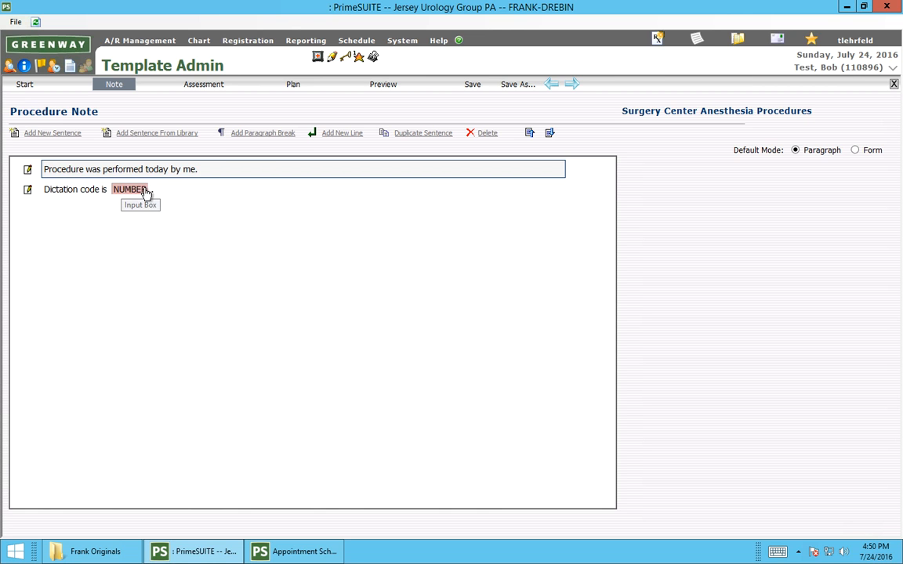
{"action": "left_click", "coordinate": [214, 88]}
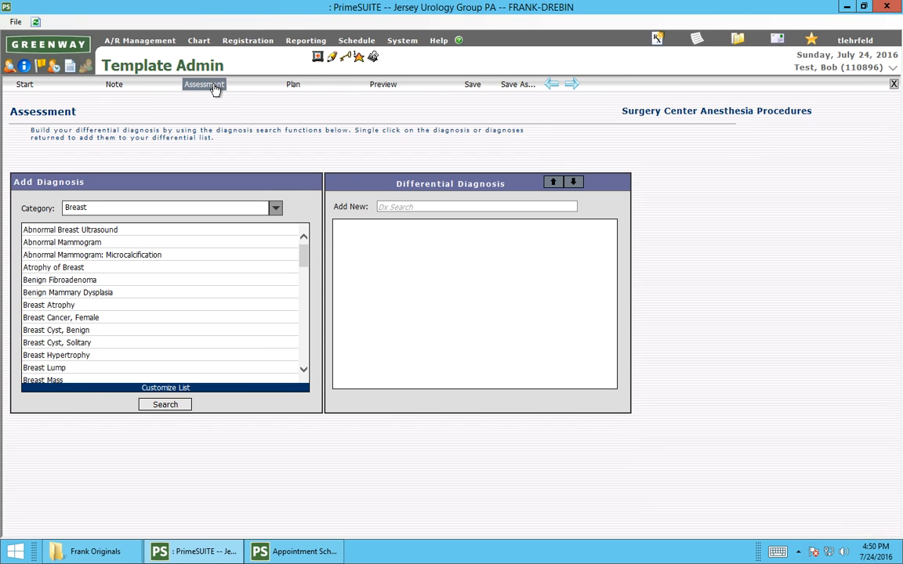
{"action": "left_click", "coordinate": [304, 257]}
{"action": "left_click", "coordinate": [290, 84]}
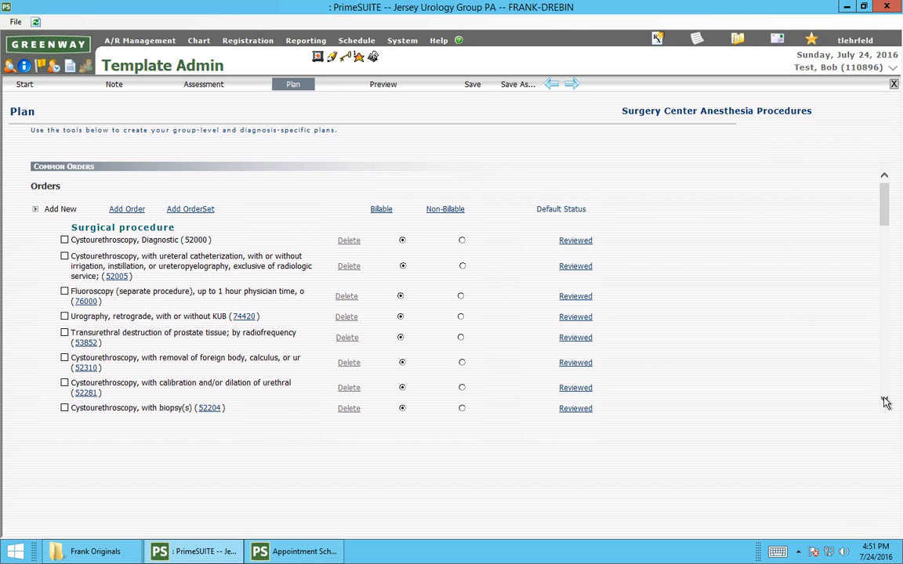
{"action": "left_click", "coordinate": [889, 343]}
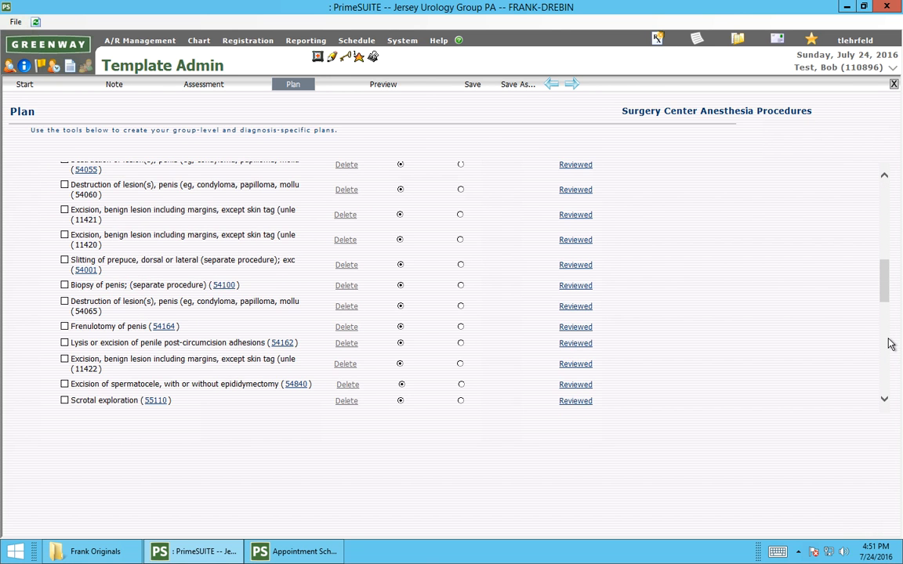
{"action": "left_click", "coordinate": [889, 343]}
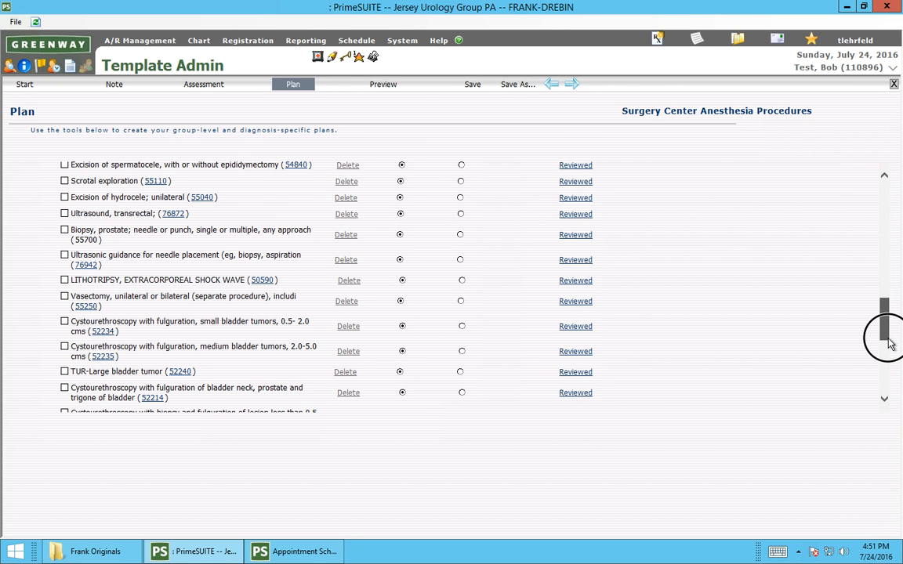
{"action": "left_click", "coordinate": [897, 394]}
{"action": "left_click", "coordinate": [897, 394]}
{"action": "left_click_drag", "start_coordinate": [886, 373], "coordinate": [889, 201]}
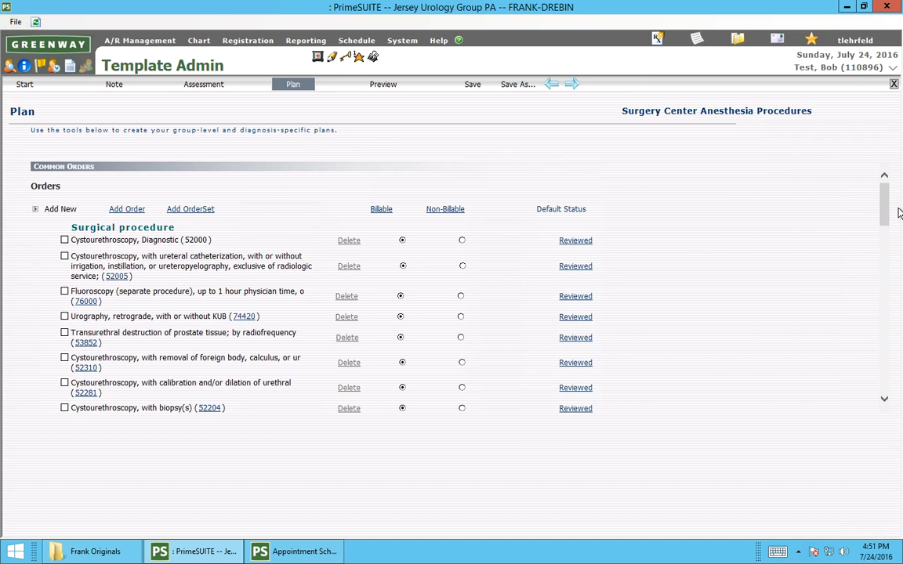
Search the orders for "prostatectom" and add Prostatectomies, suprapubic (55821) to the Plan's common orders
{"action": "left_click", "coordinate": [124, 210]}
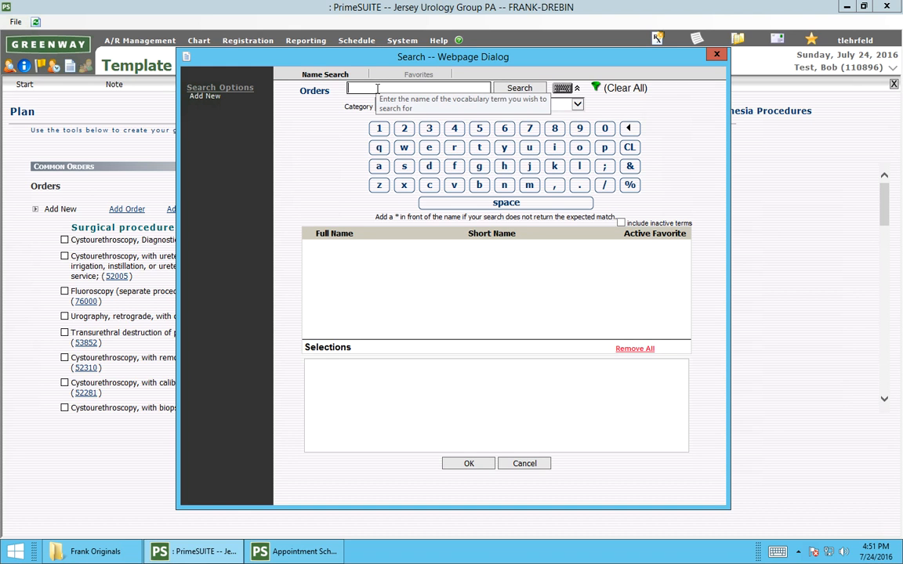
{"action": "type", "text": "prostatectom"}
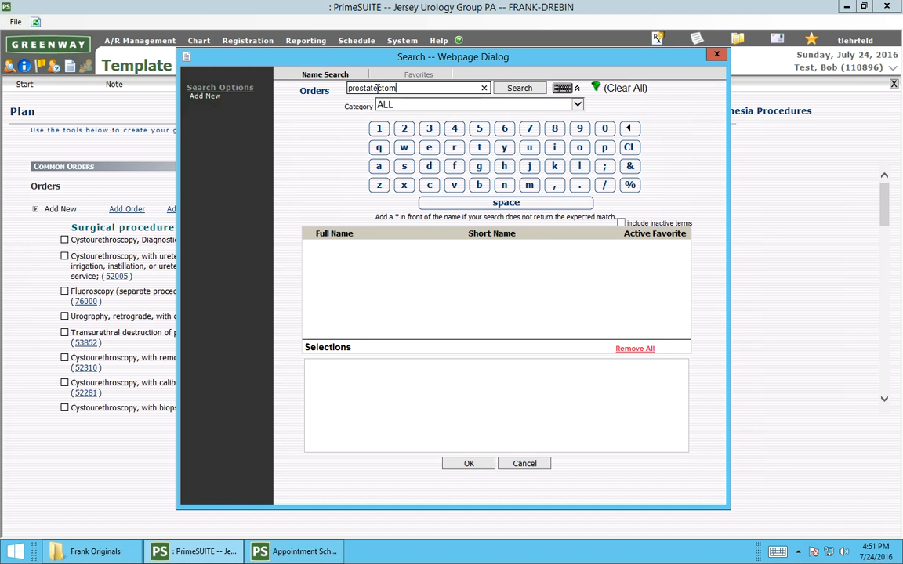
{"action": "key", "text": "Return"}
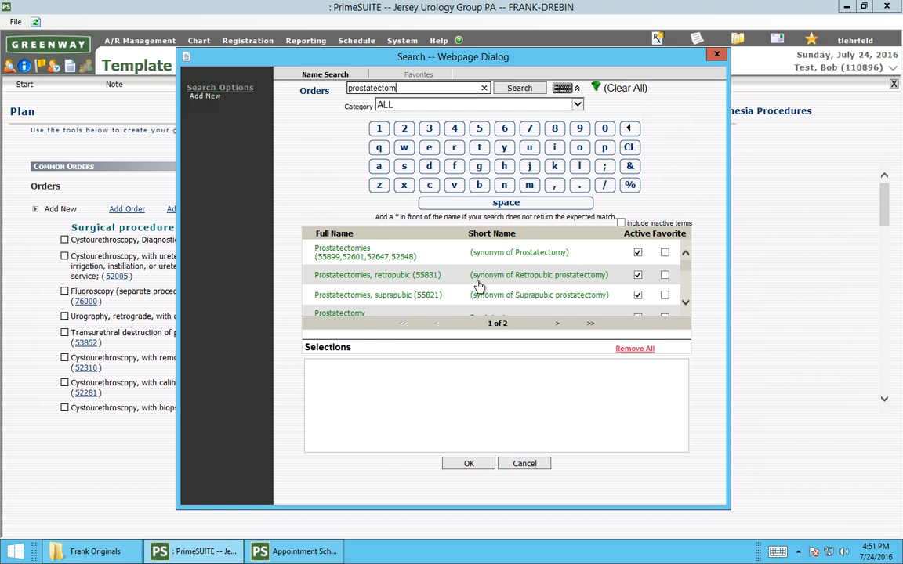
{"action": "left_click", "coordinate": [386, 295]}
{"action": "left_click", "coordinate": [468, 464]}
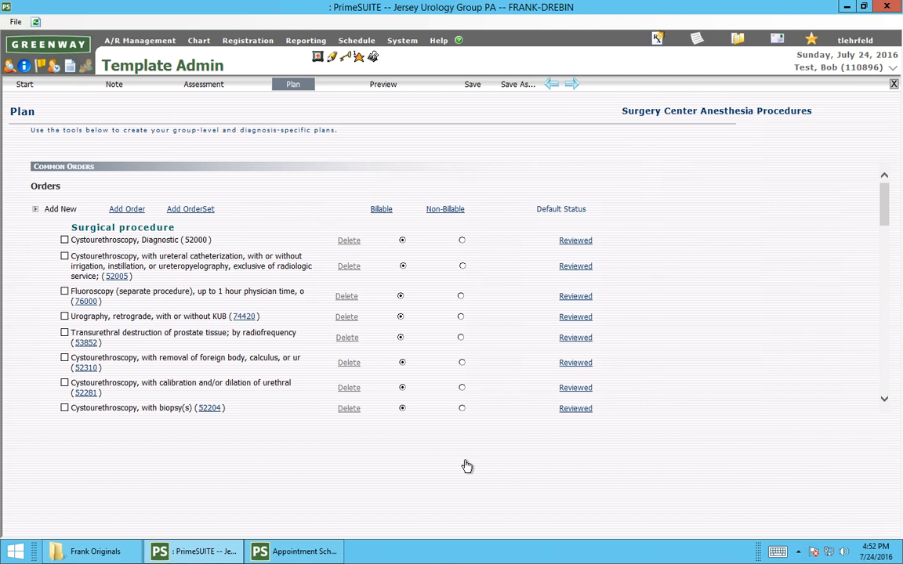
Set the default status of the Prostatectomies, suprapubic order to Reviewed, and open and close its Move Item options
{"action": "left_click", "coordinate": [886, 382]}
{"action": "left_click", "coordinate": [886, 382]}
{"action": "left_click", "coordinate": [887, 382]}
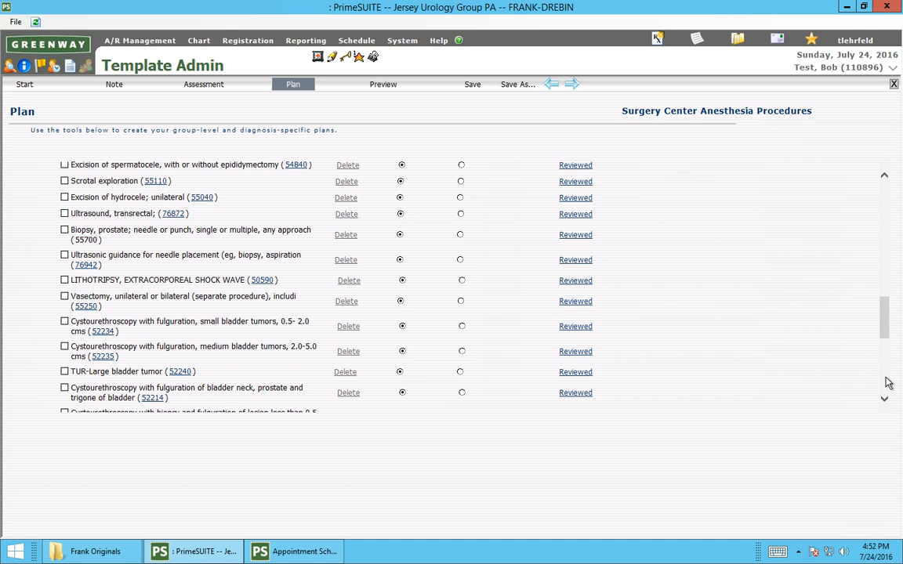
{"action": "left_click", "coordinate": [886, 382]}
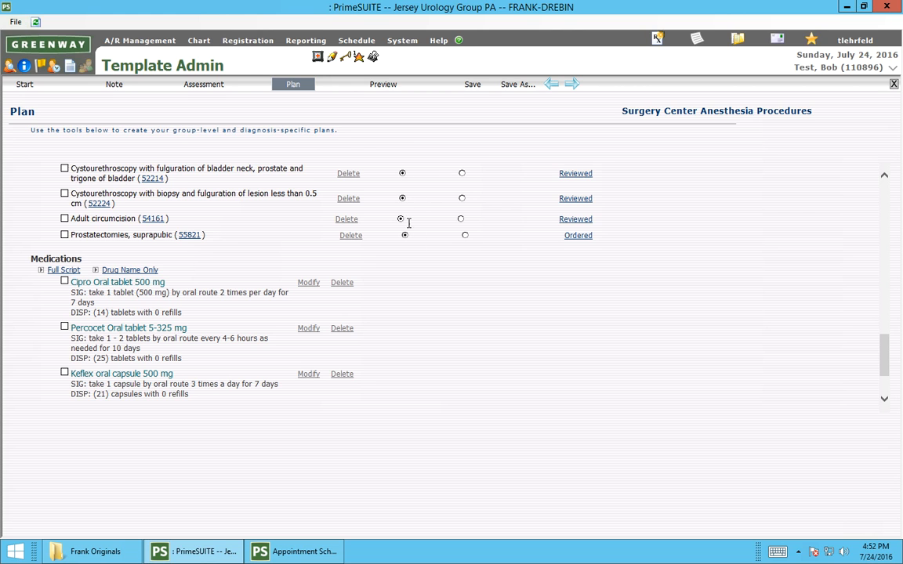
{"action": "left_click", "coordinate": [579, 236]}
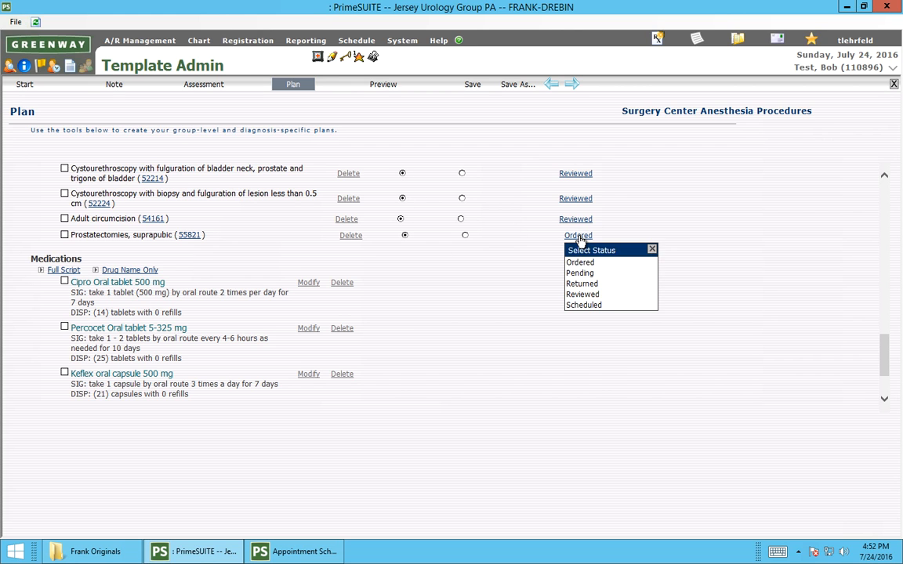
{"action": "left_click", "coordinate": [578, 295]}
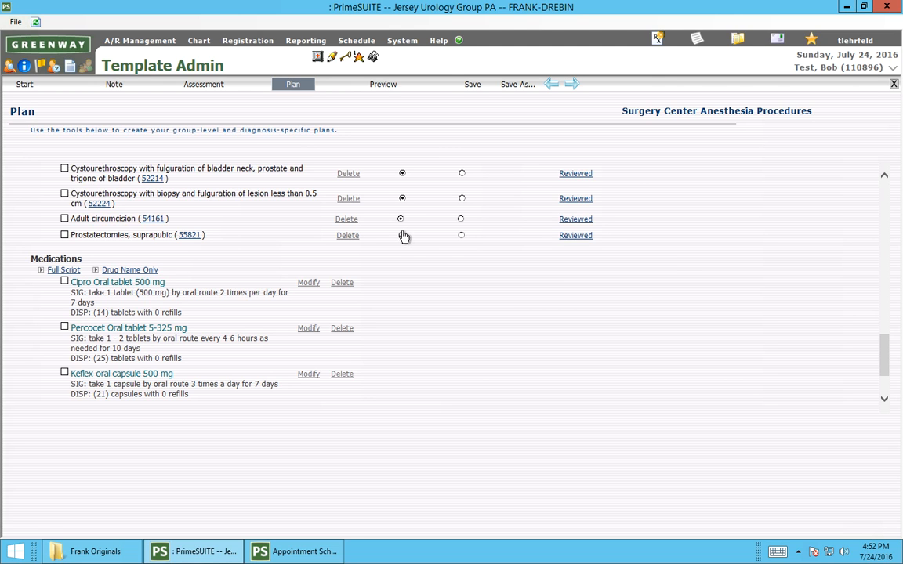
{"action": "left_click", "coordinate": [123, 237]}
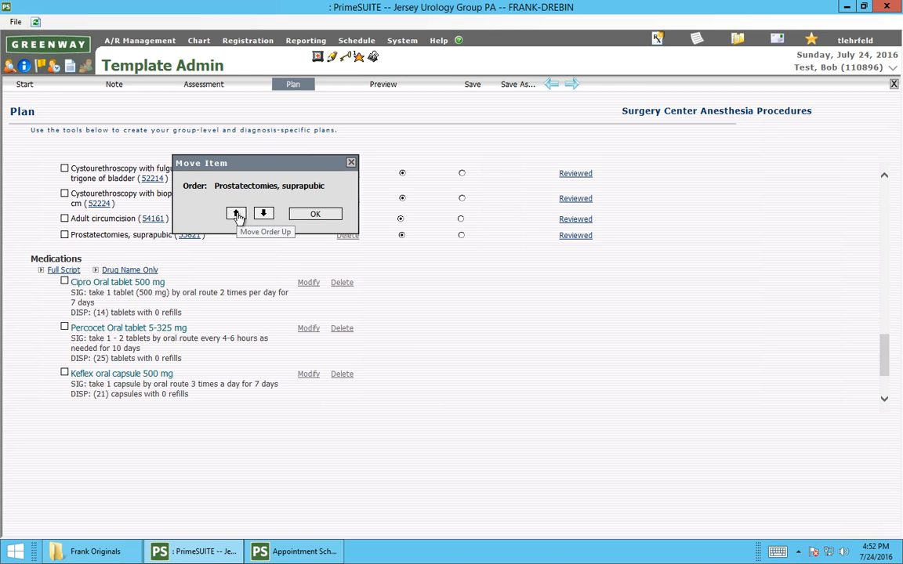
{"action": "left_click", "coordinate": [351, 164]}
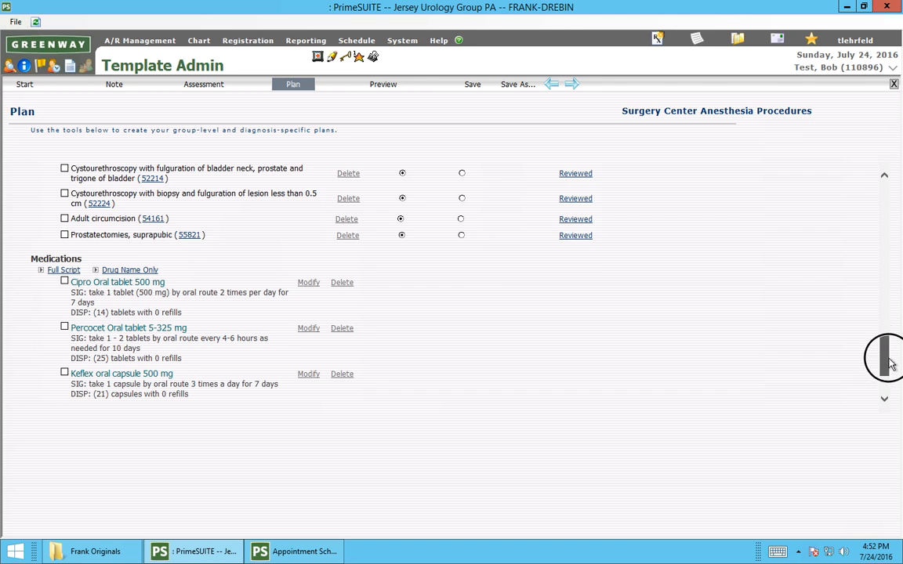
Look over the Plan's medications, instructions and correspondence, and leave the template for the Desktop without saving
{"action": "scroll", "coordinate": [886, 352], "scroll_direction": "down", "scroll_amount": 3}
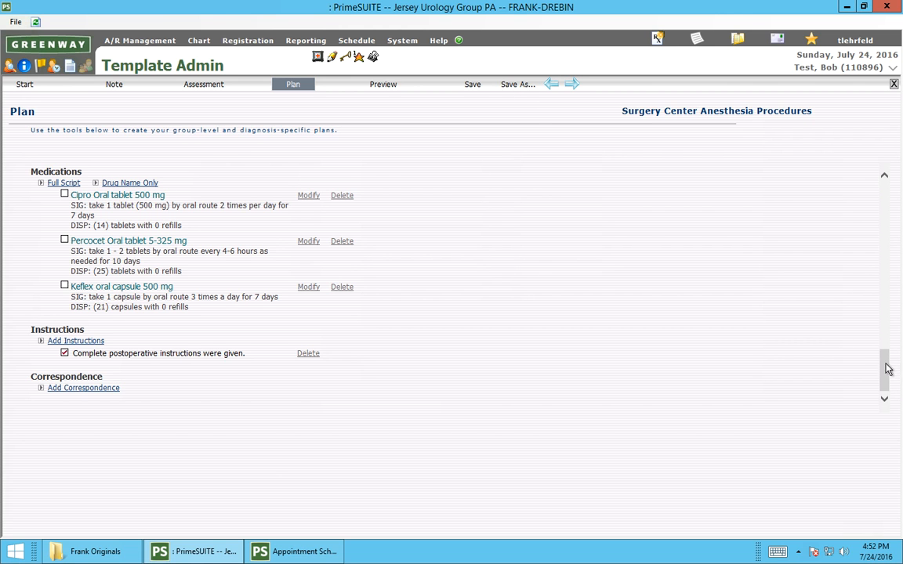
{"action": "left_click_drag", "start_coordinate": [882, 362], "coordinate": [893, 388]}
{"action": "left_click", "coordinate": [57, 45]}
{"action": "left_click", "coordinate": [468, 325]}
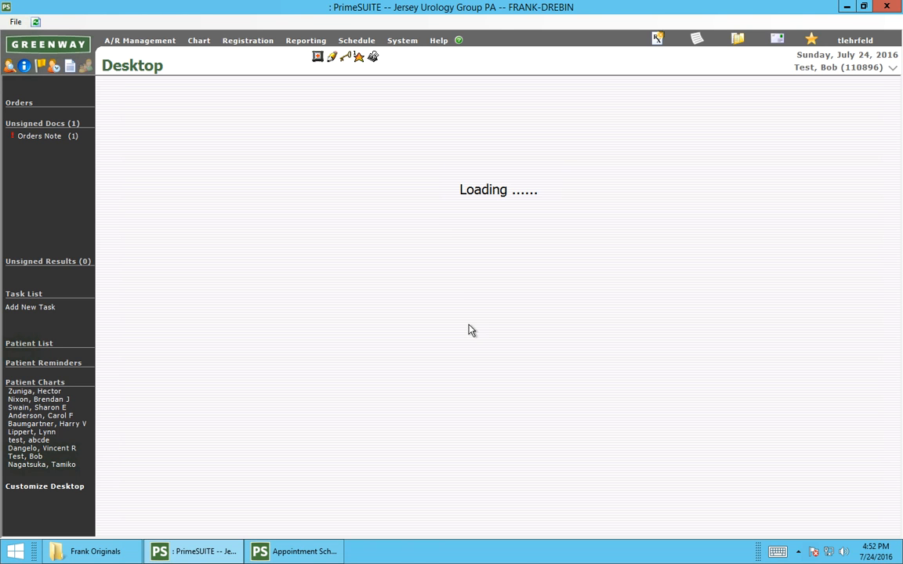